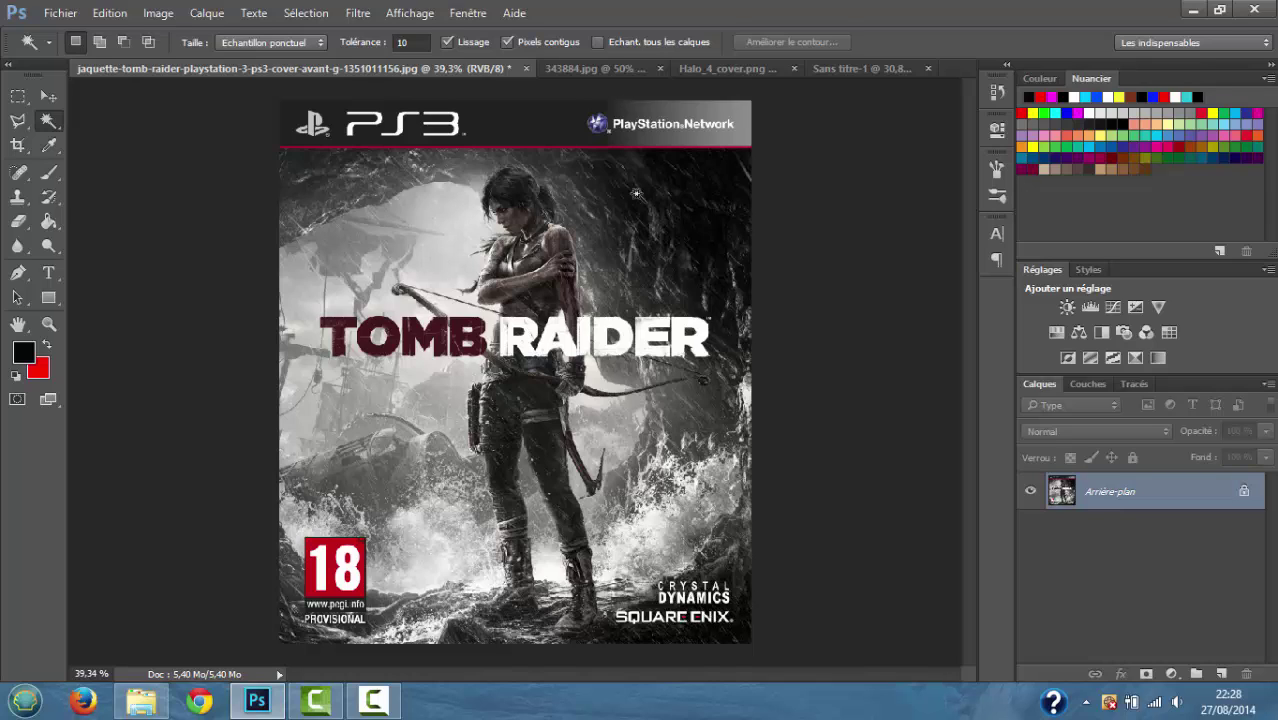
- Review the open documents: the Tomb Raider cover, the Bungie logo, the Halo 4 cover and the blank Sans titre-1 page
left_click(607, 71)
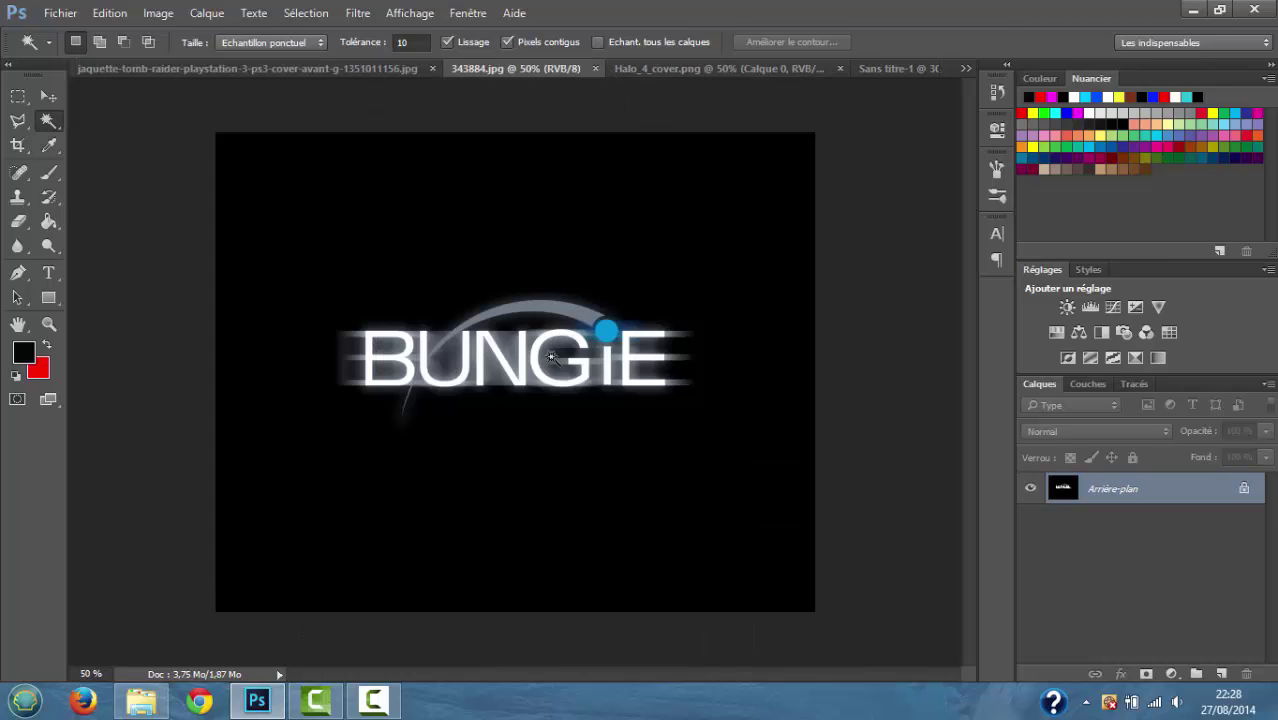
left_click(285, 70)
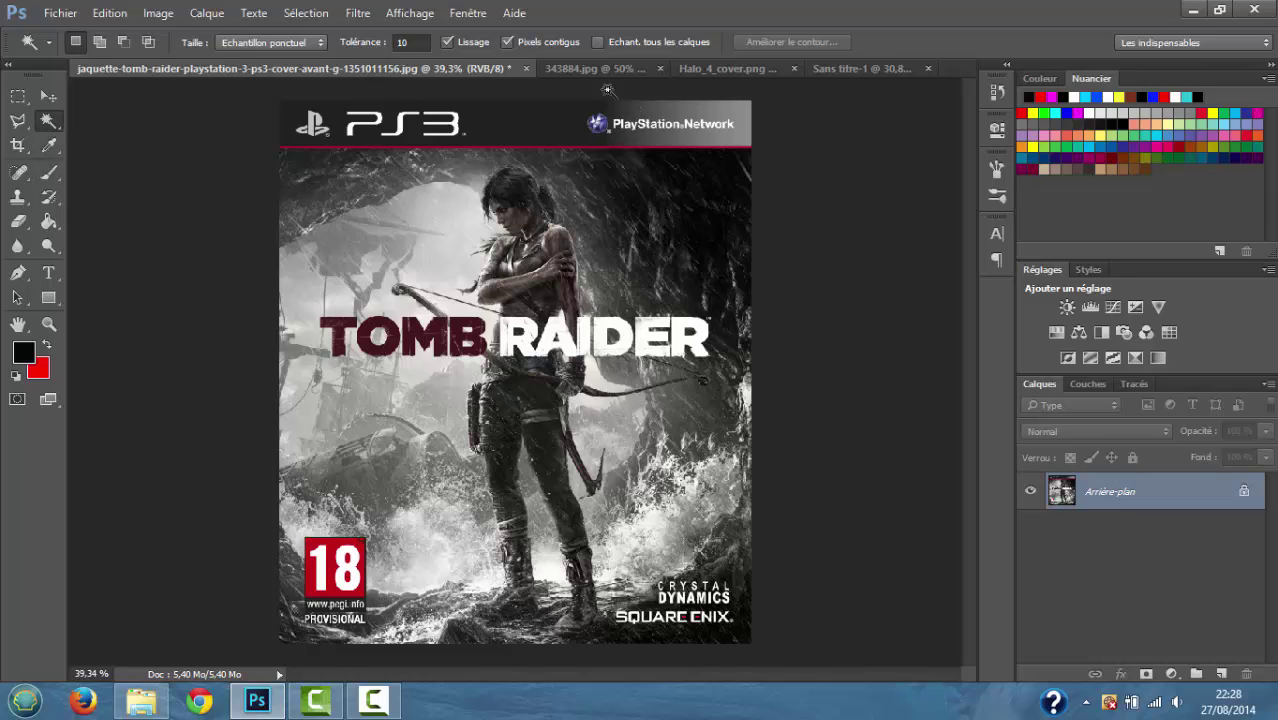
left_click(850, 70)
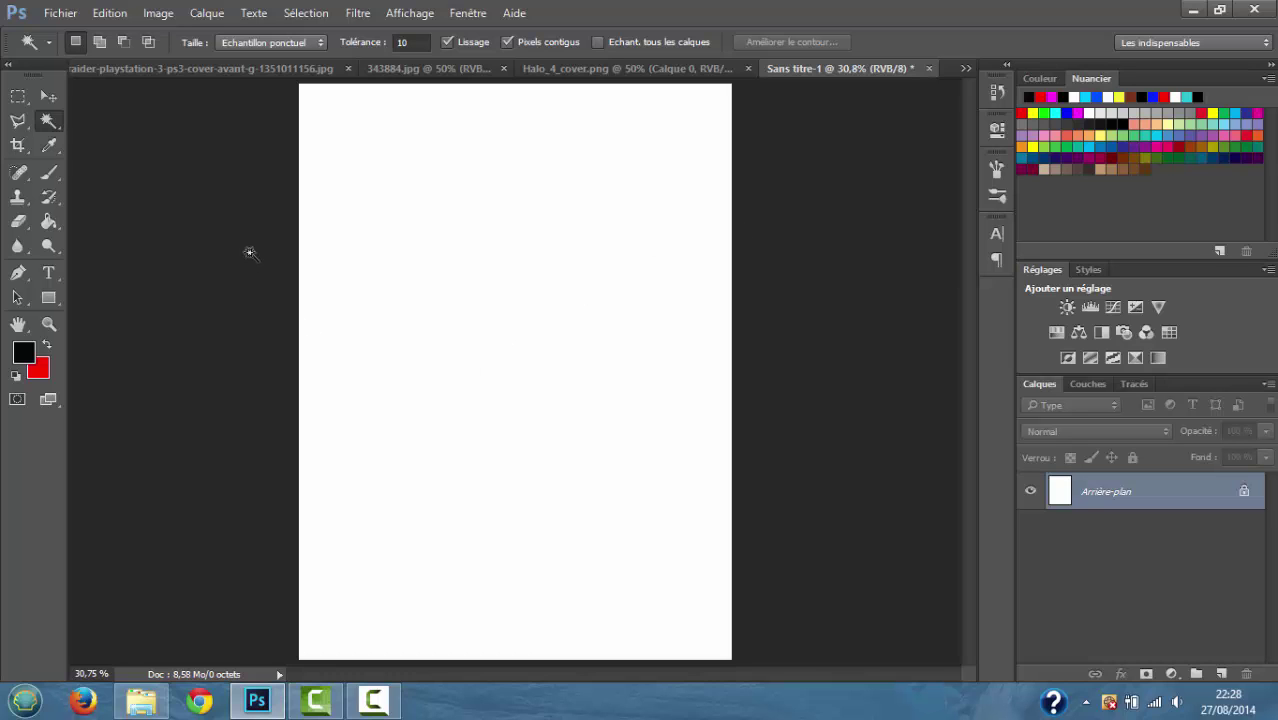
left_click(464, 68)
left_click(645, 70)
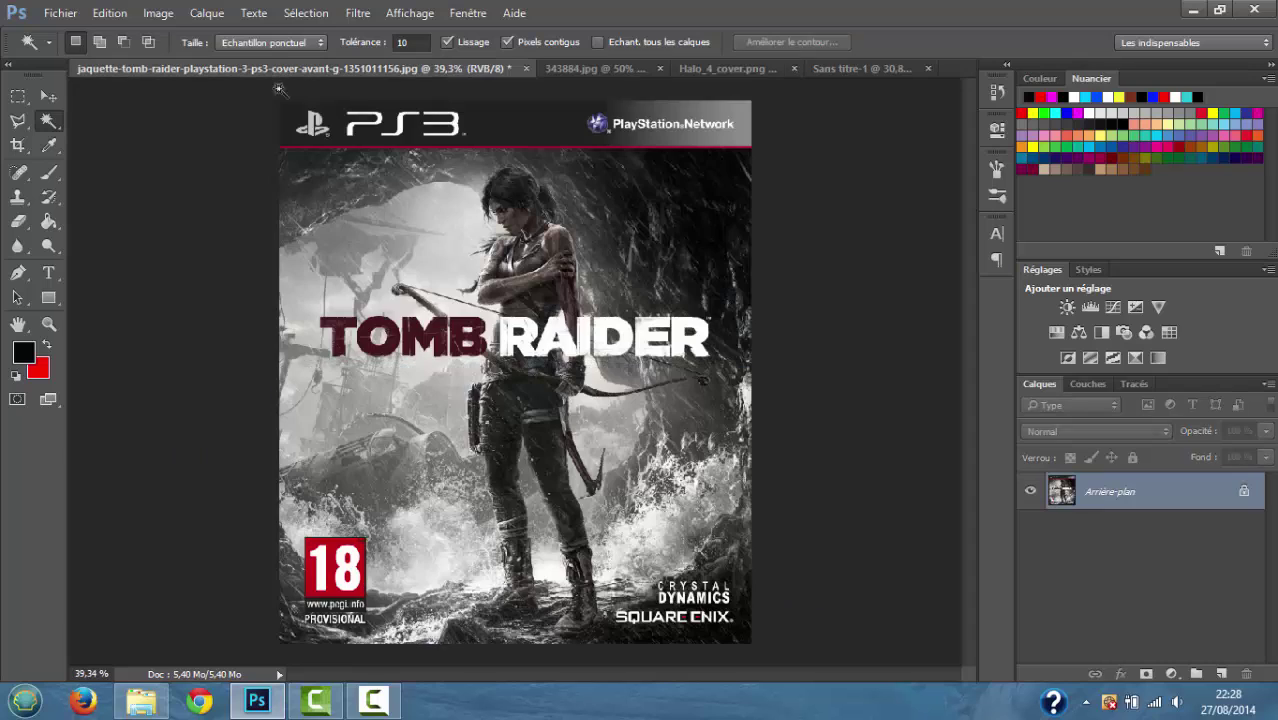
- On the Tomb Raider cover, start a Pen path along the PS3 banner's left edge, from below the red line to the top corner
left_click(278, 68)
left_click_drag(14, 274, 16, 276)
left_click(74, 268)
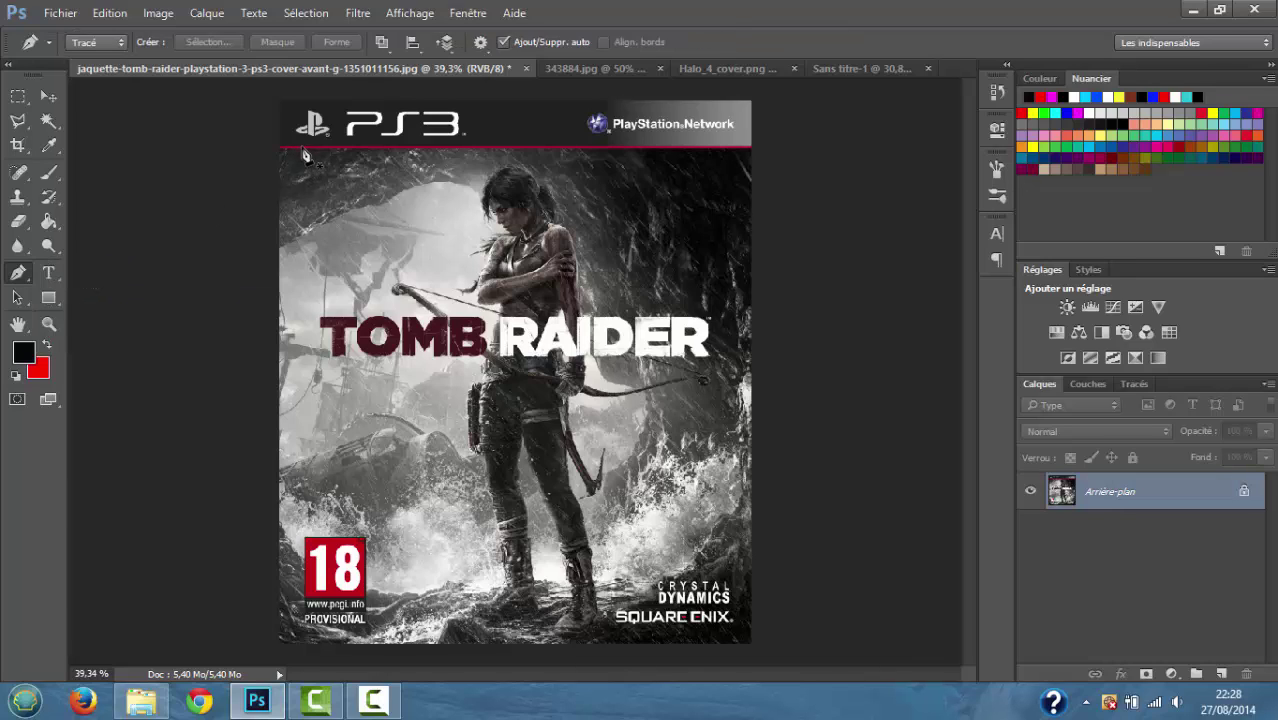
scroll(273, 160, "up", 1)
scroll(273, 160, "up", 5)
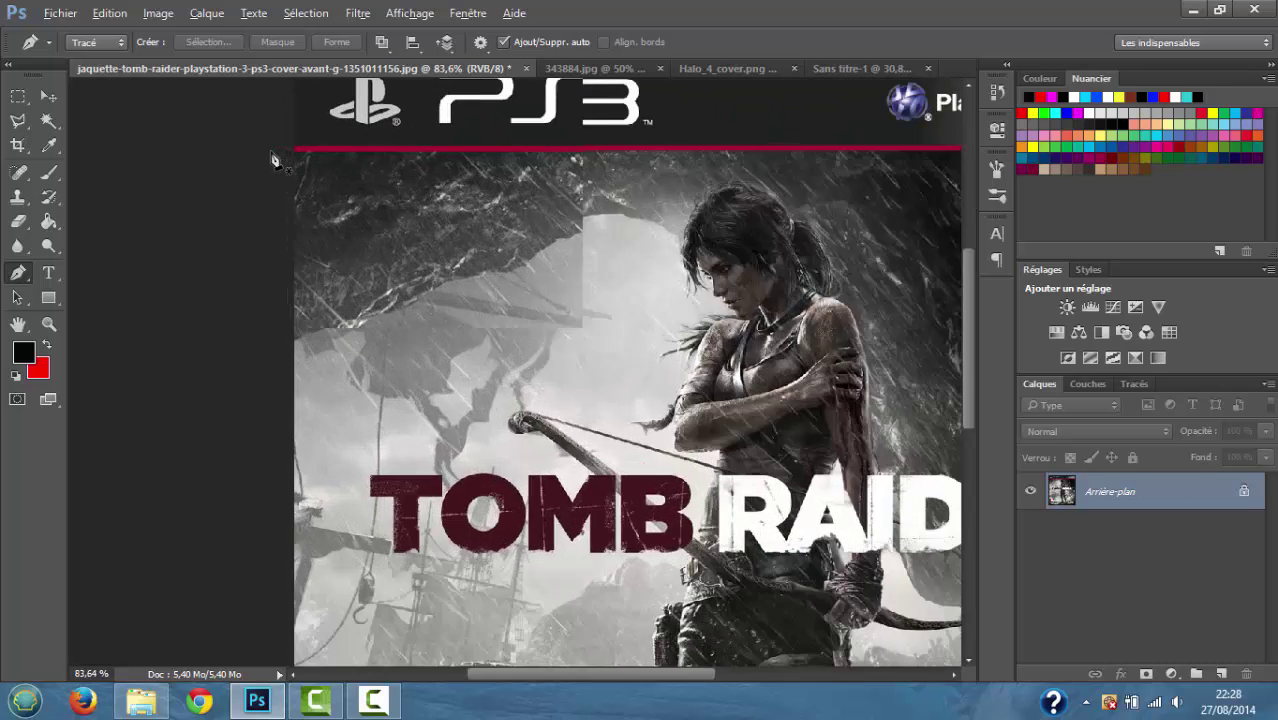
key("alt")
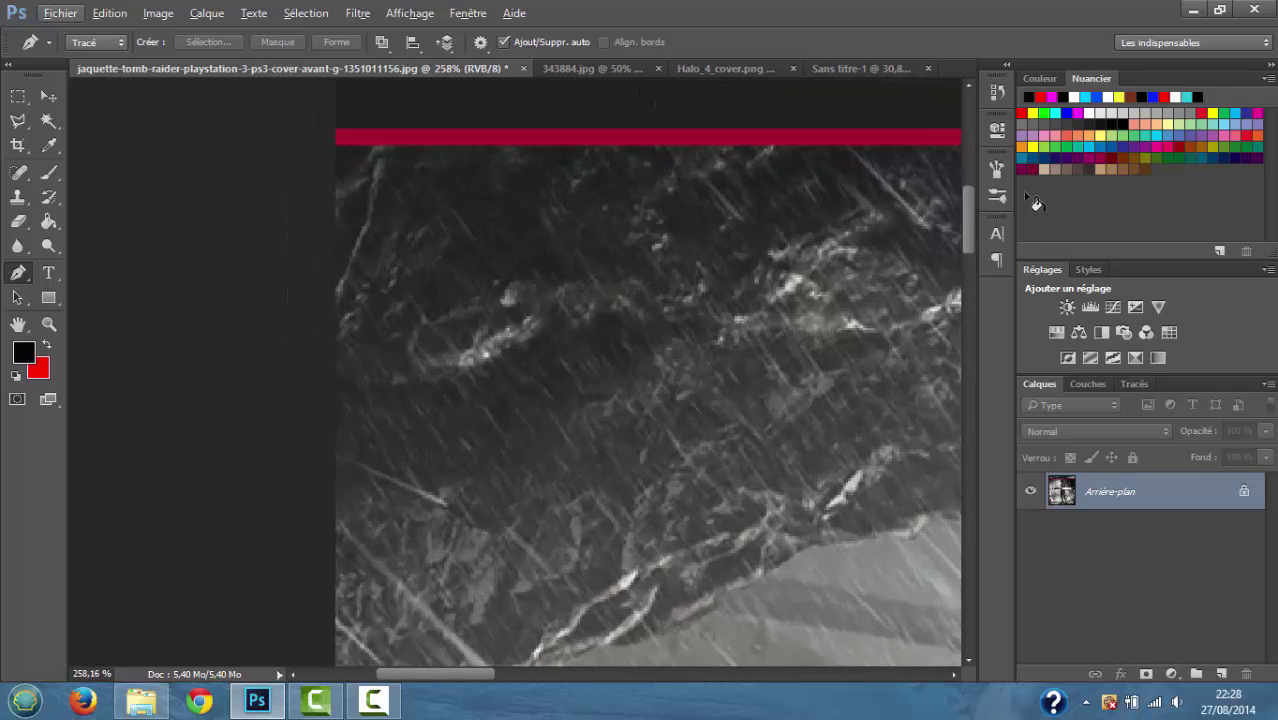
left_click_drag(966, 228, 966, 190)
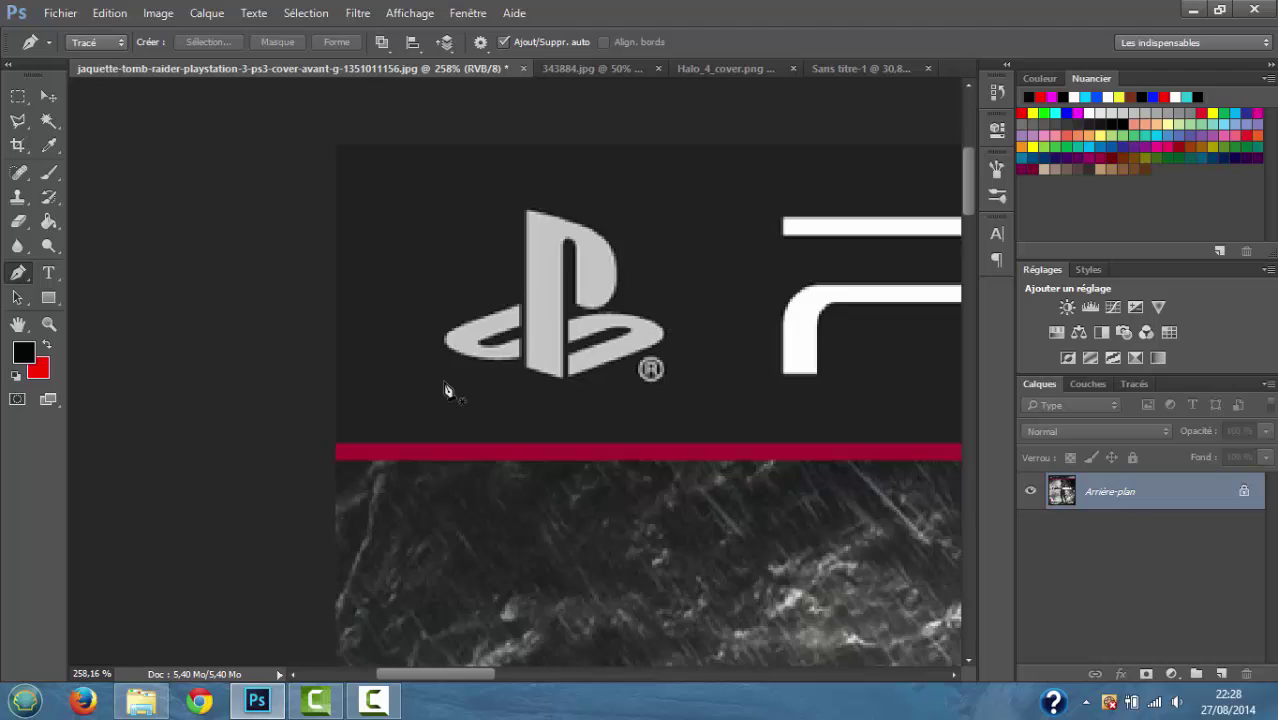
left_click(336, 461)
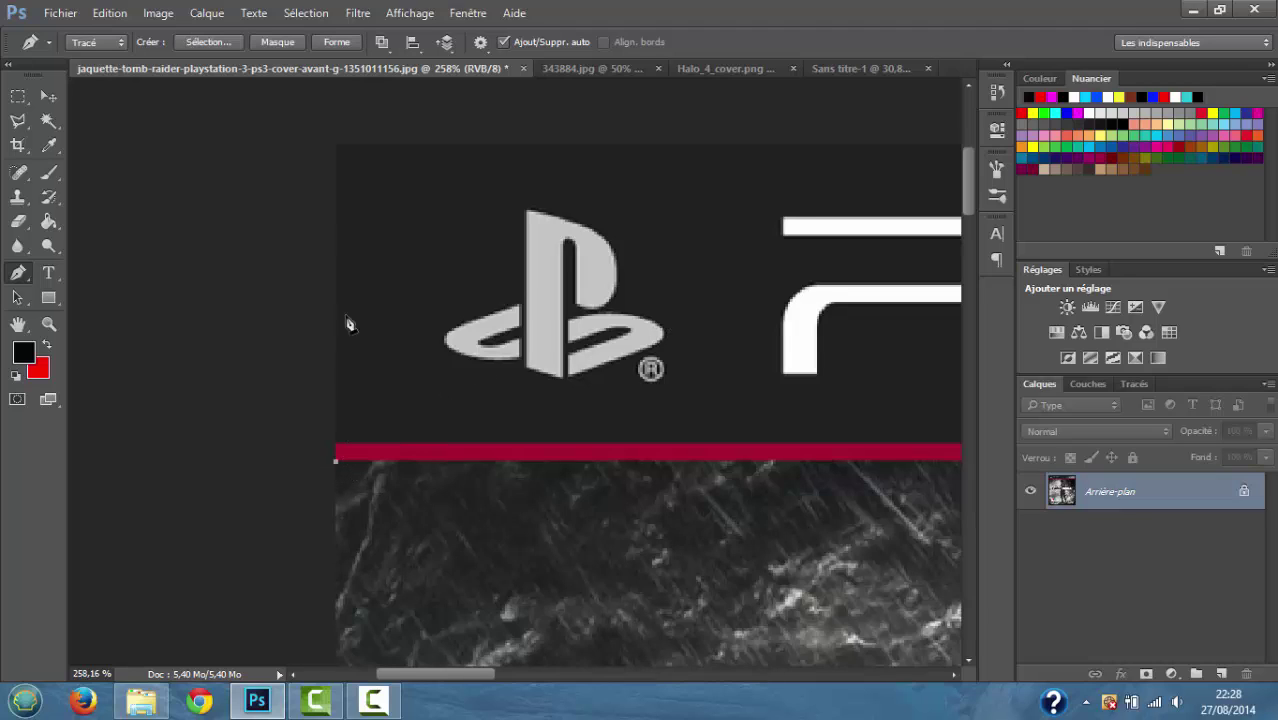
left_click(336, 145)
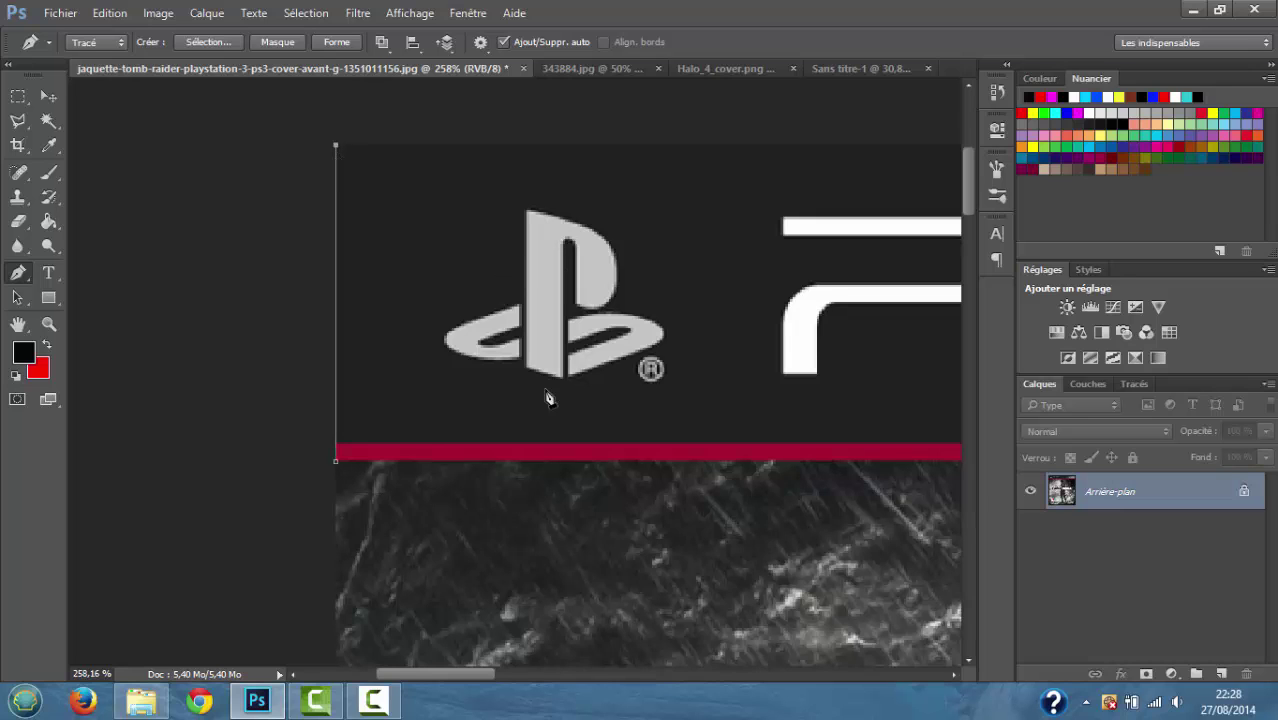
- Continue the path around the banner's two right corners and close it at the starting point beneath the red line
left_click_drag(573, 391, 202, 266)
left_click_drag(870, 143, 562, 337)
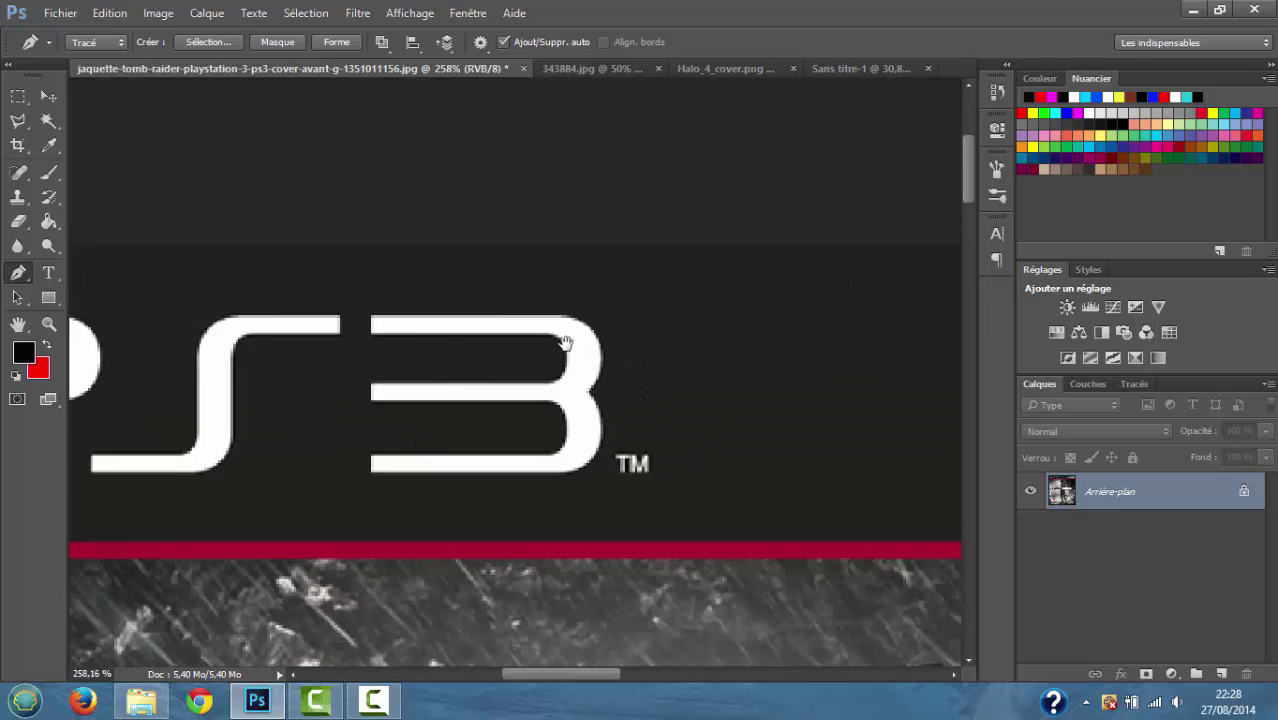
left_click_drag(650, 359, 272, 236)
left_click_drag(656, 234, 180, 235)
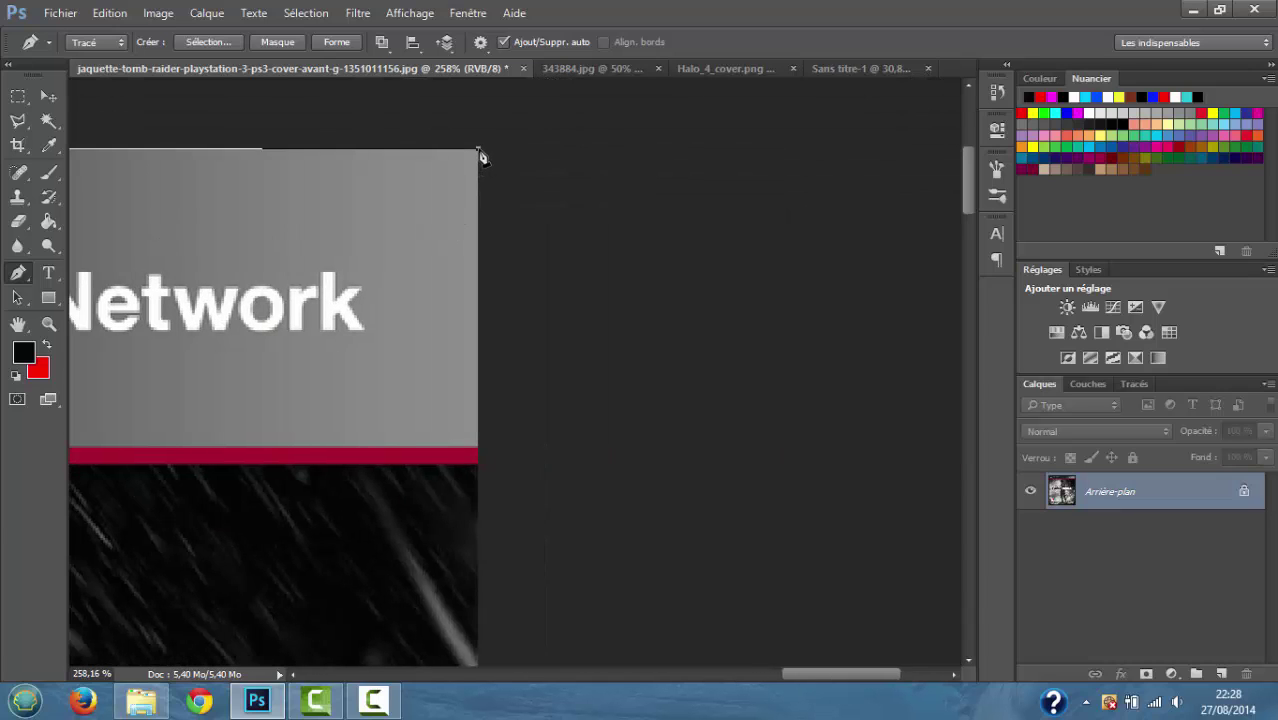
scroll(451, 280, "down", 3)
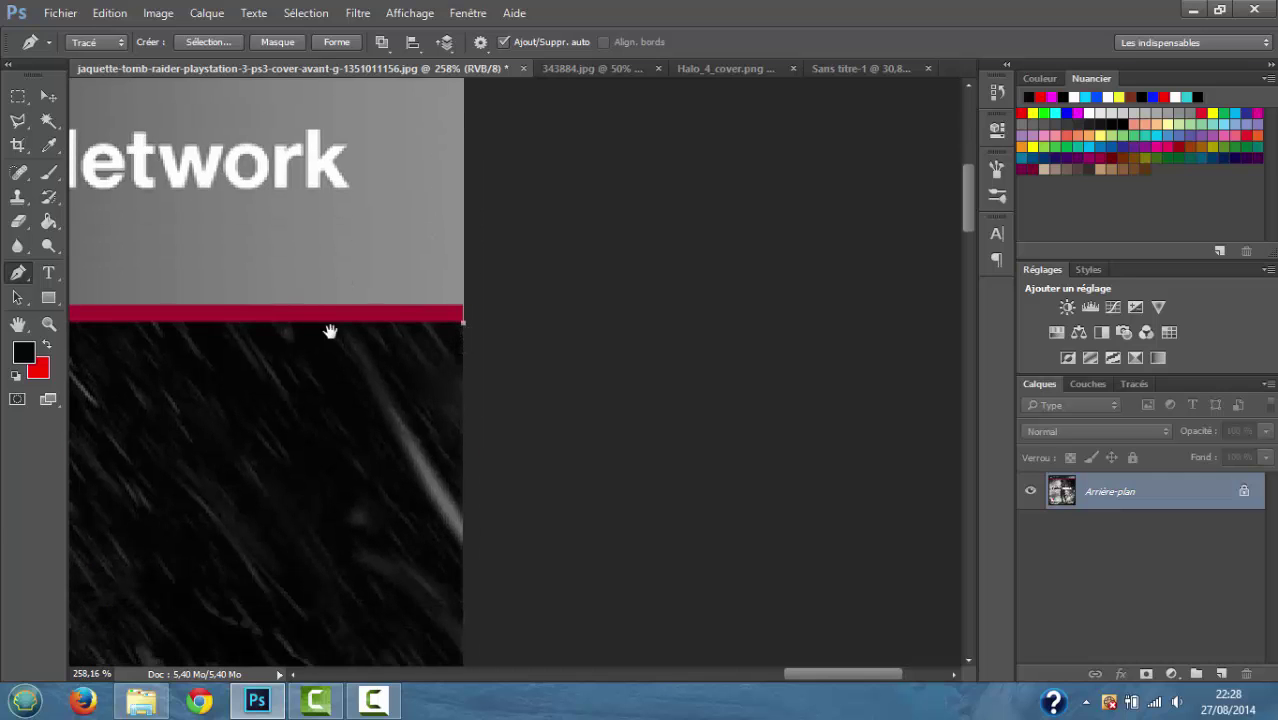
left_click_drag(331, 331, 479, 320)
left_click_drag(180, 322, 892, 322)
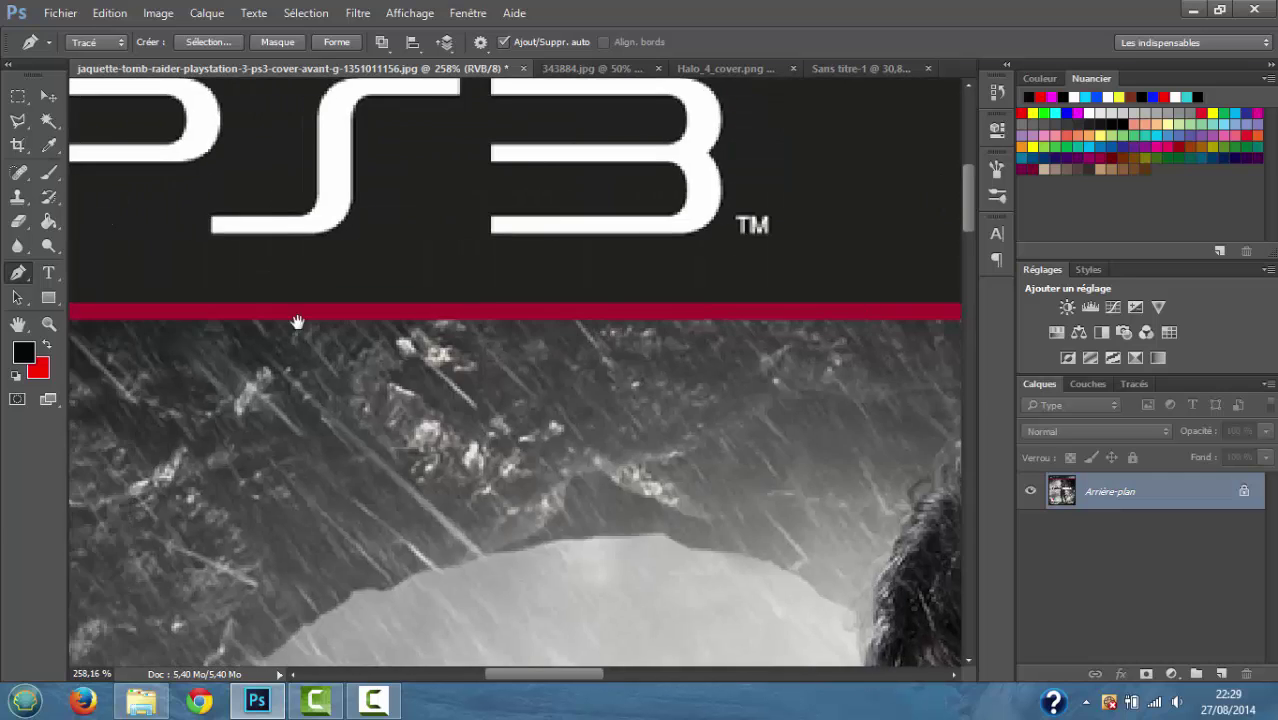
left_click_drag(297, 322, 784, 312)
left_click(113, 309)
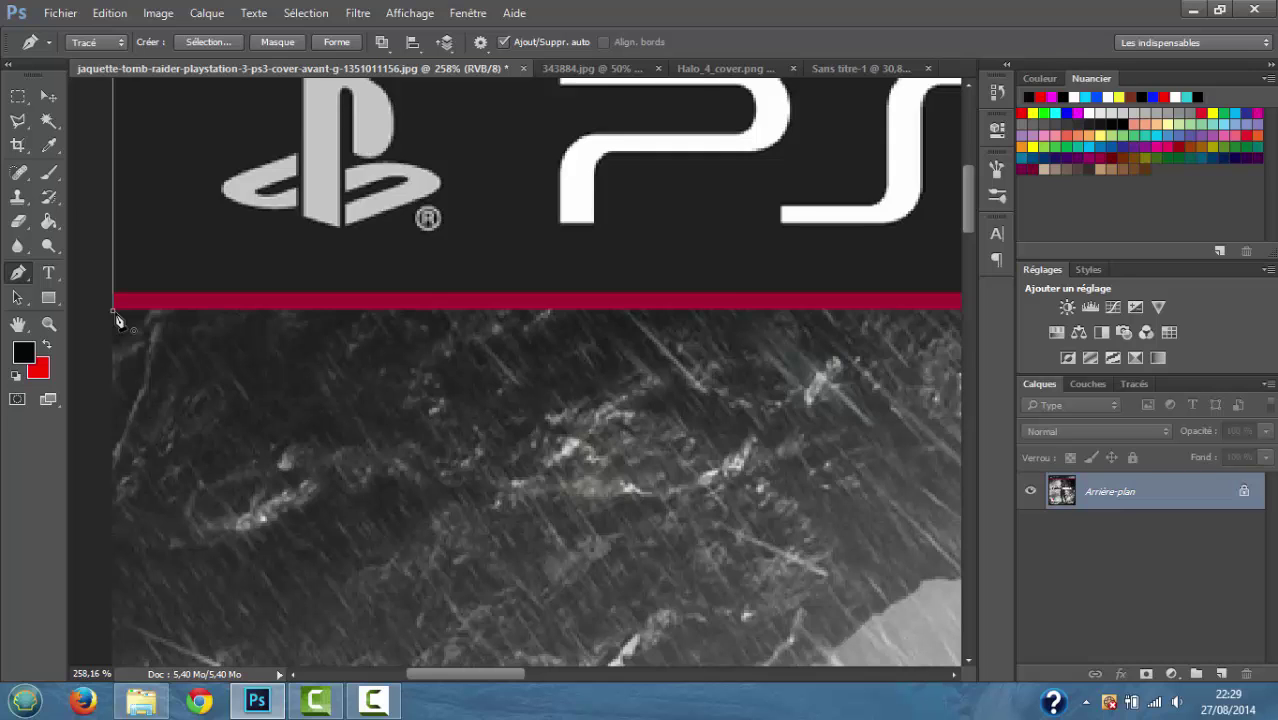
left_click(115, 313)
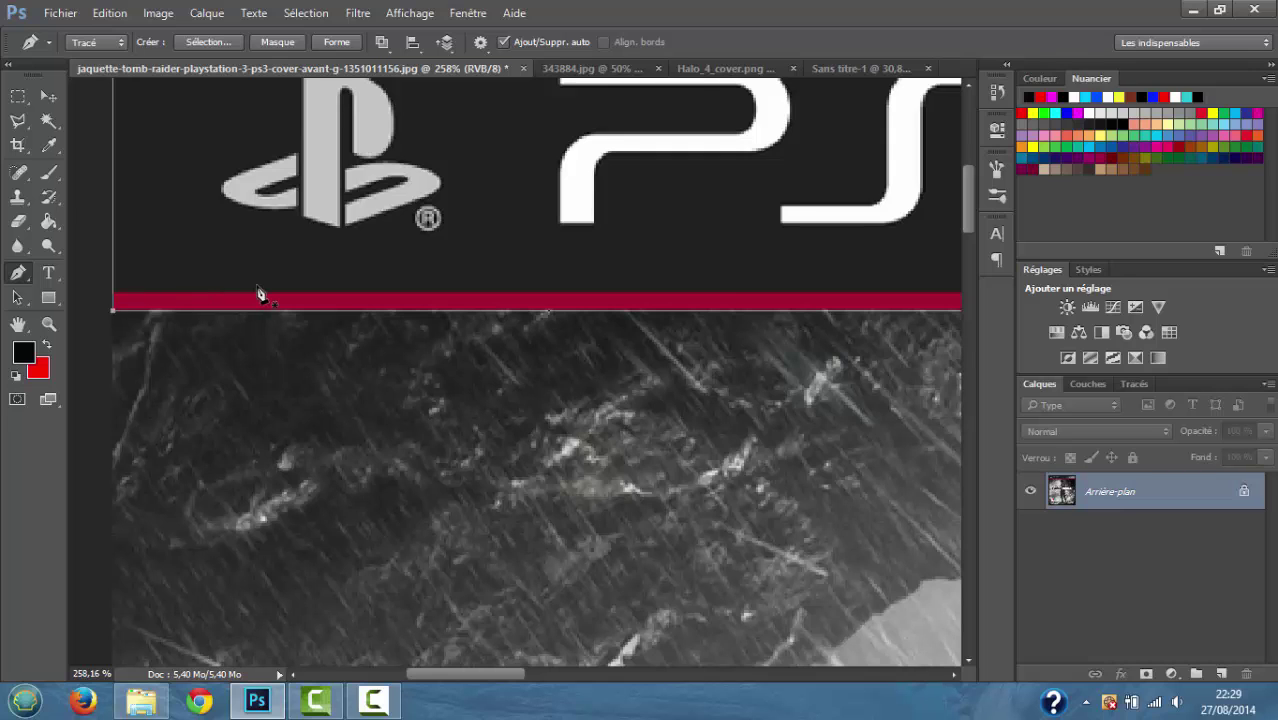
- Convert the banner path into a new anti-aliased selection with a feather radius of 0 pixels
scroll(357, 262, "down", 6)
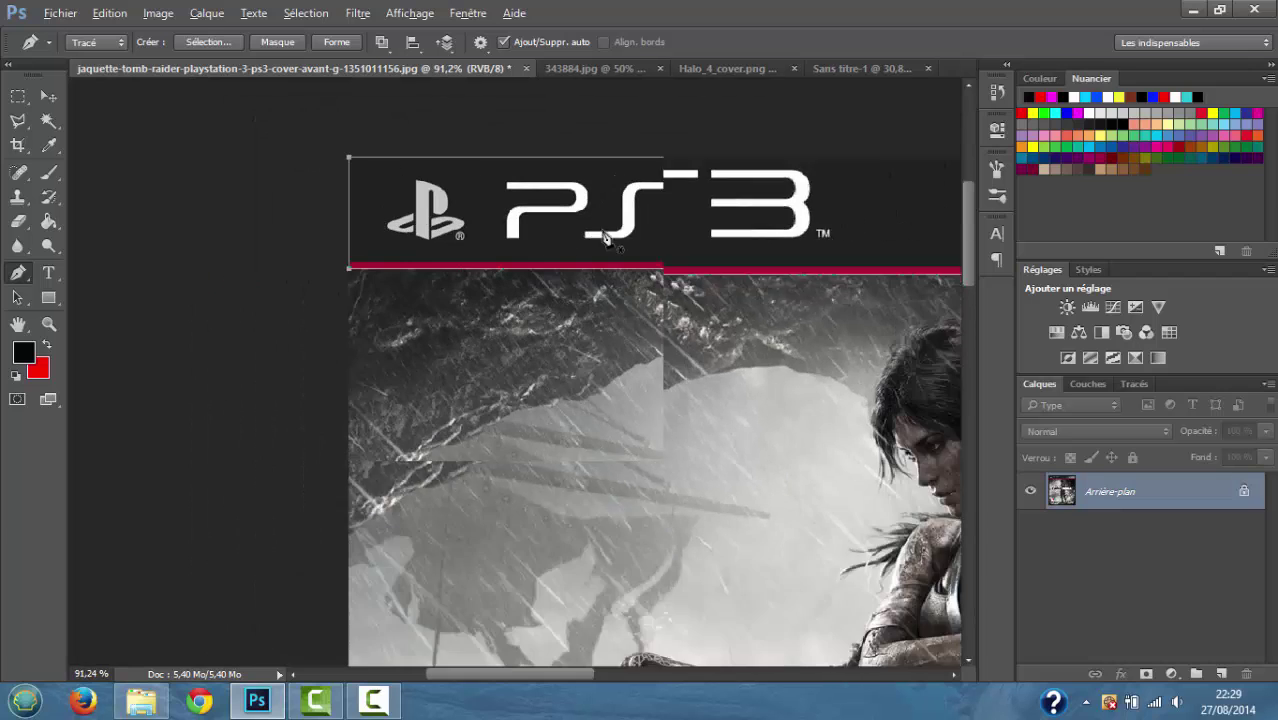
left_click_drag(452, 672, 542, 672)
scroll(488, 373, "down", 2)
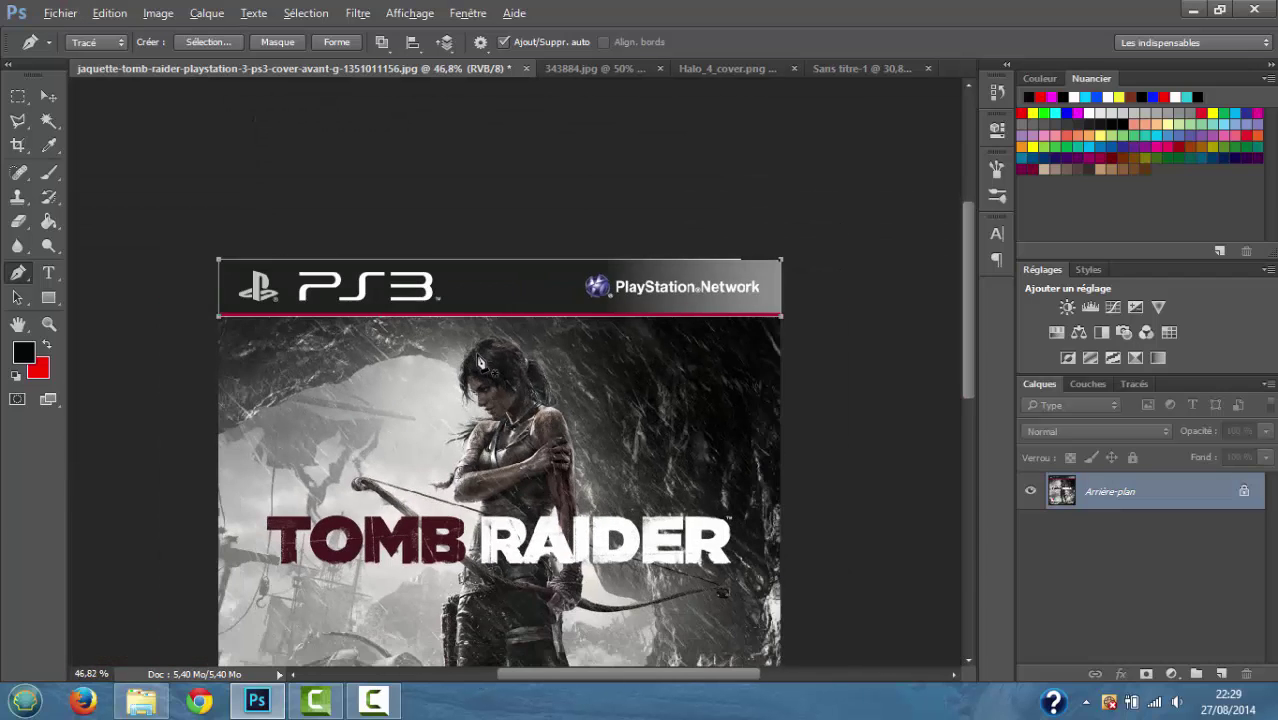
right_click(478, 291)
left_click(545, 370)
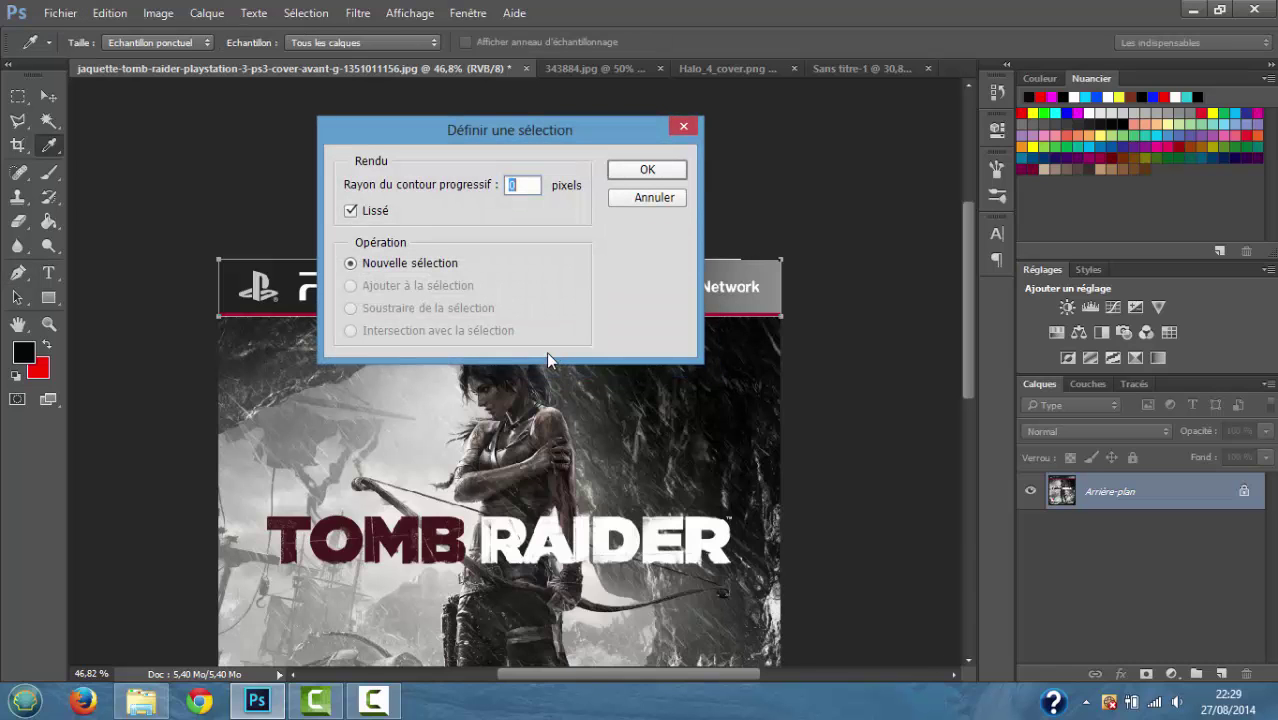
left_click_drag(521, 134, 353, 218)
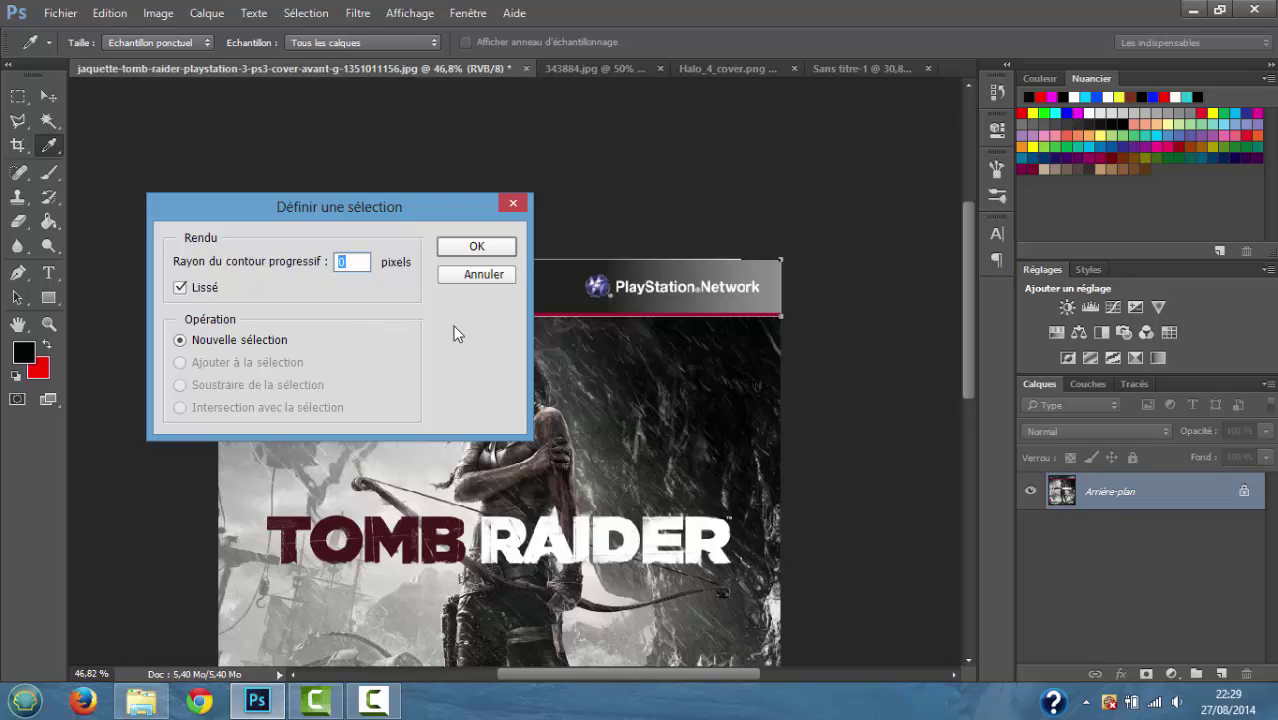
left_click(492, 249)
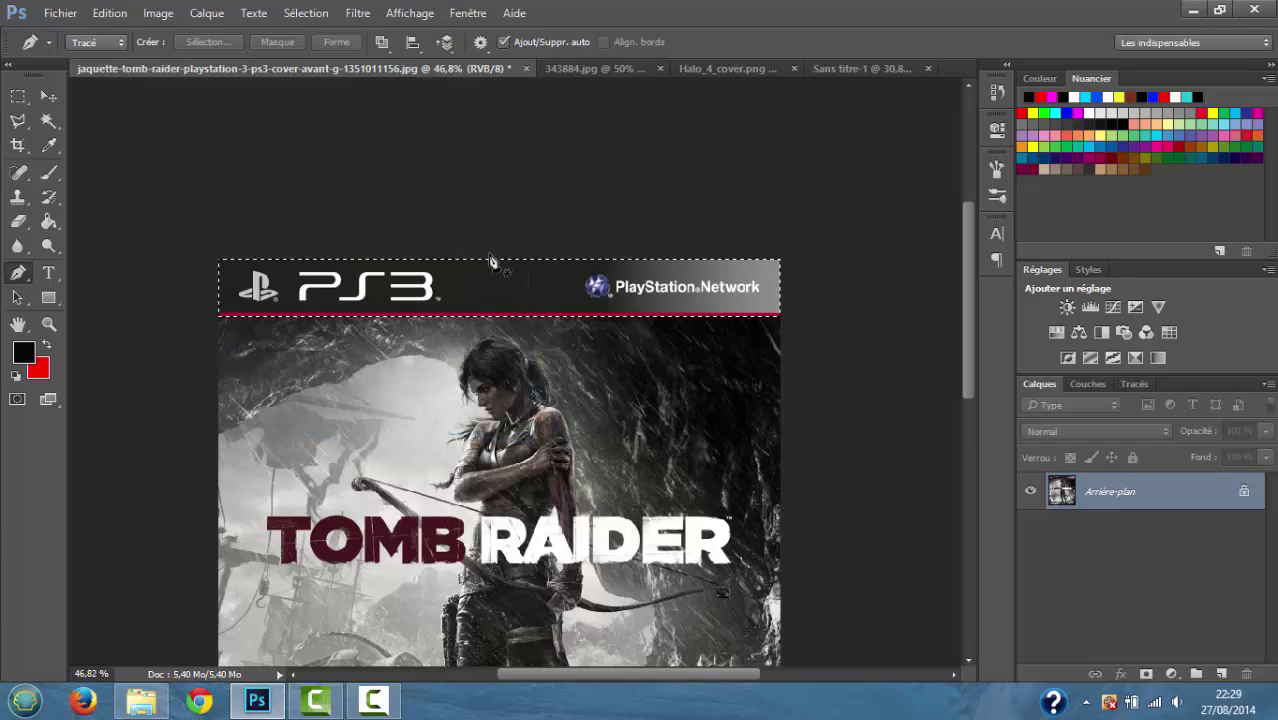
- Copy the selected banner to the top of Sans titre-1 and stretch it to the full page width, 117.19% wide and 154.96% high
left_click(50, 96)
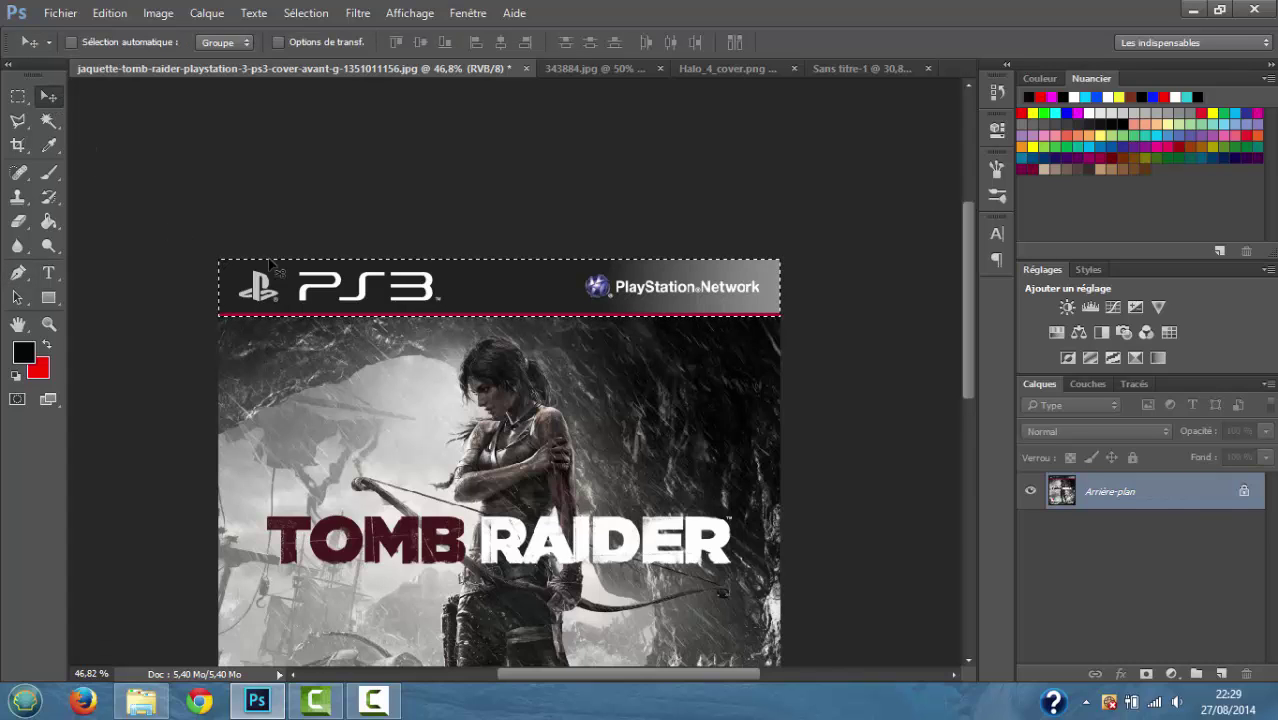
left_click_drag(455, 314, 470, 121)
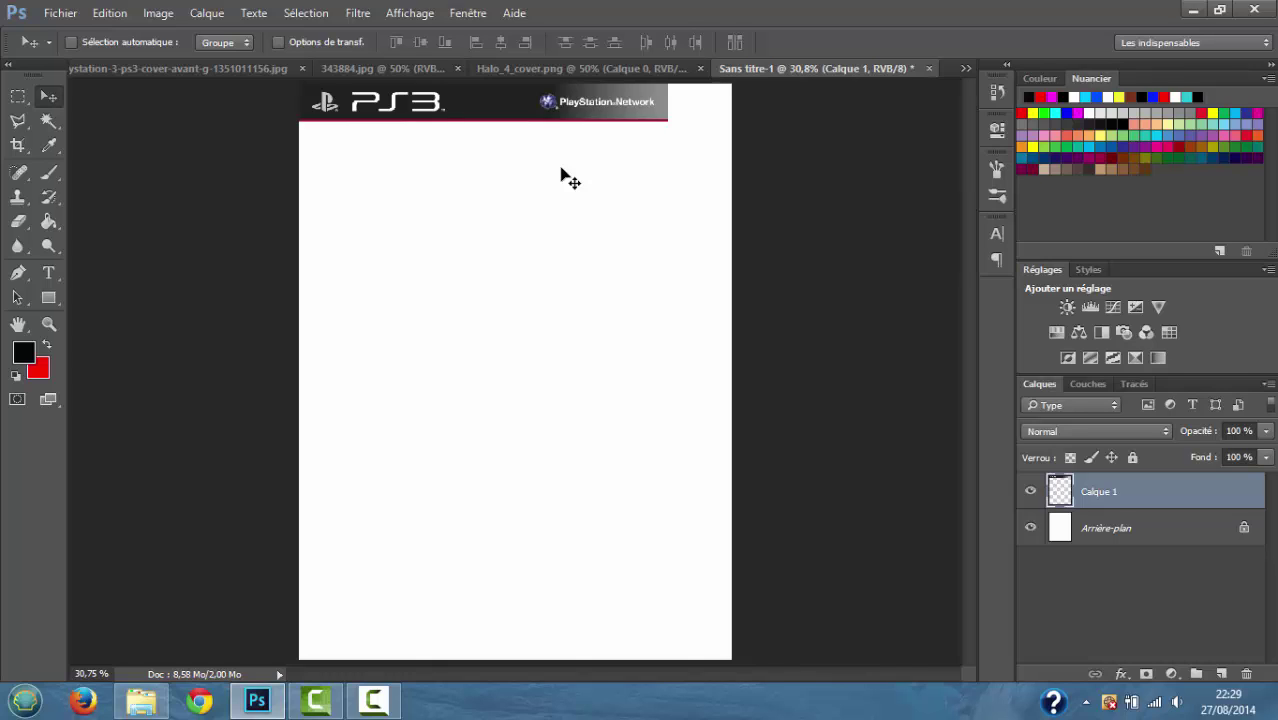
key("ctrl+t")
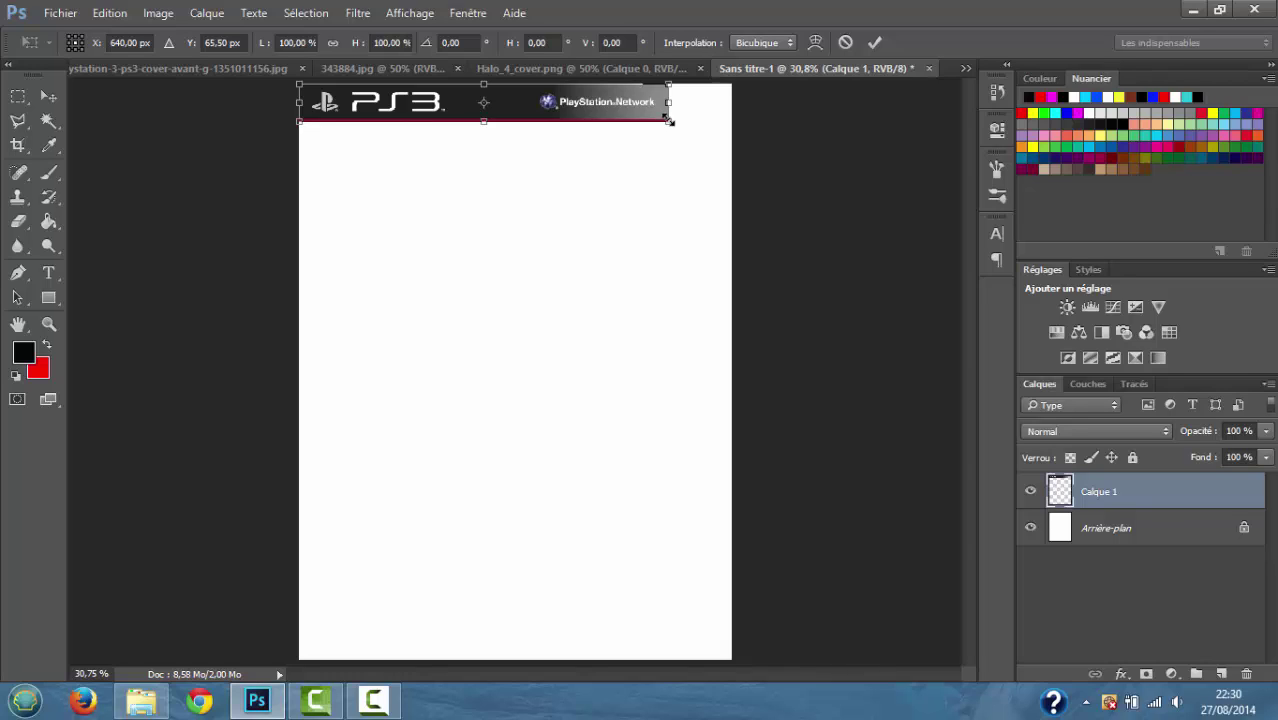
left_click_drag(669, 120, 721, 144)
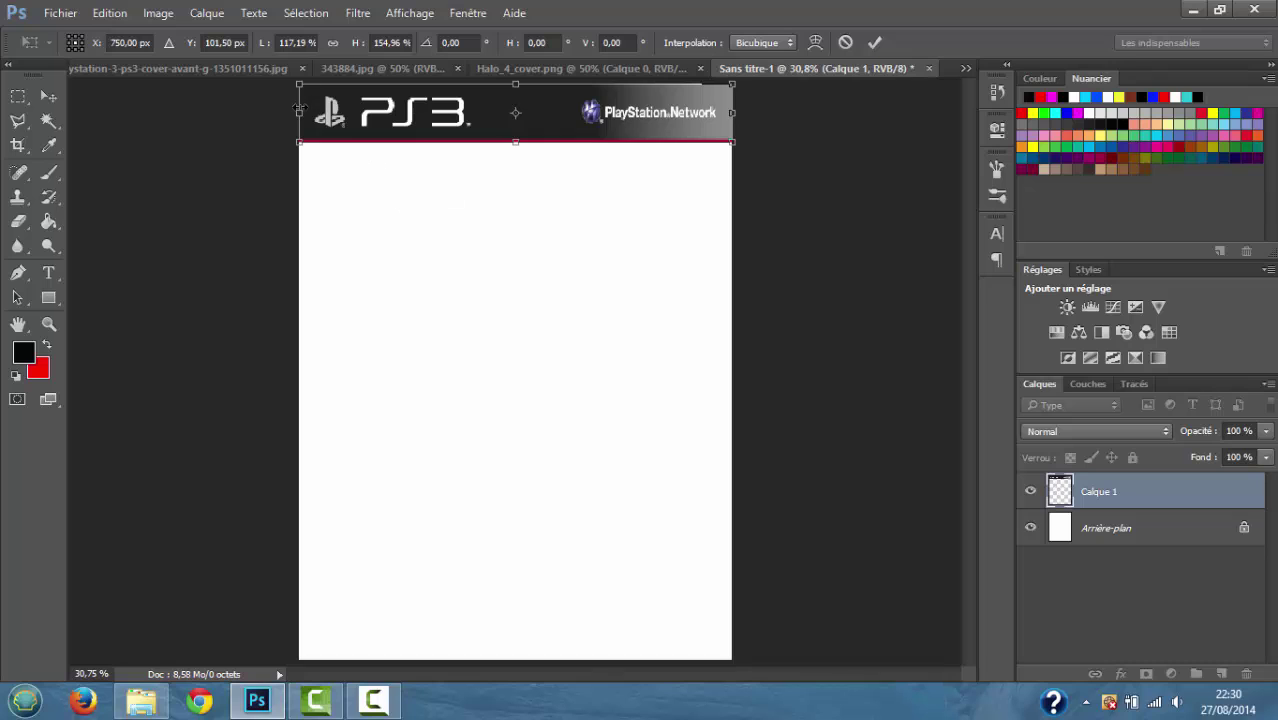
left_click(48, 96)
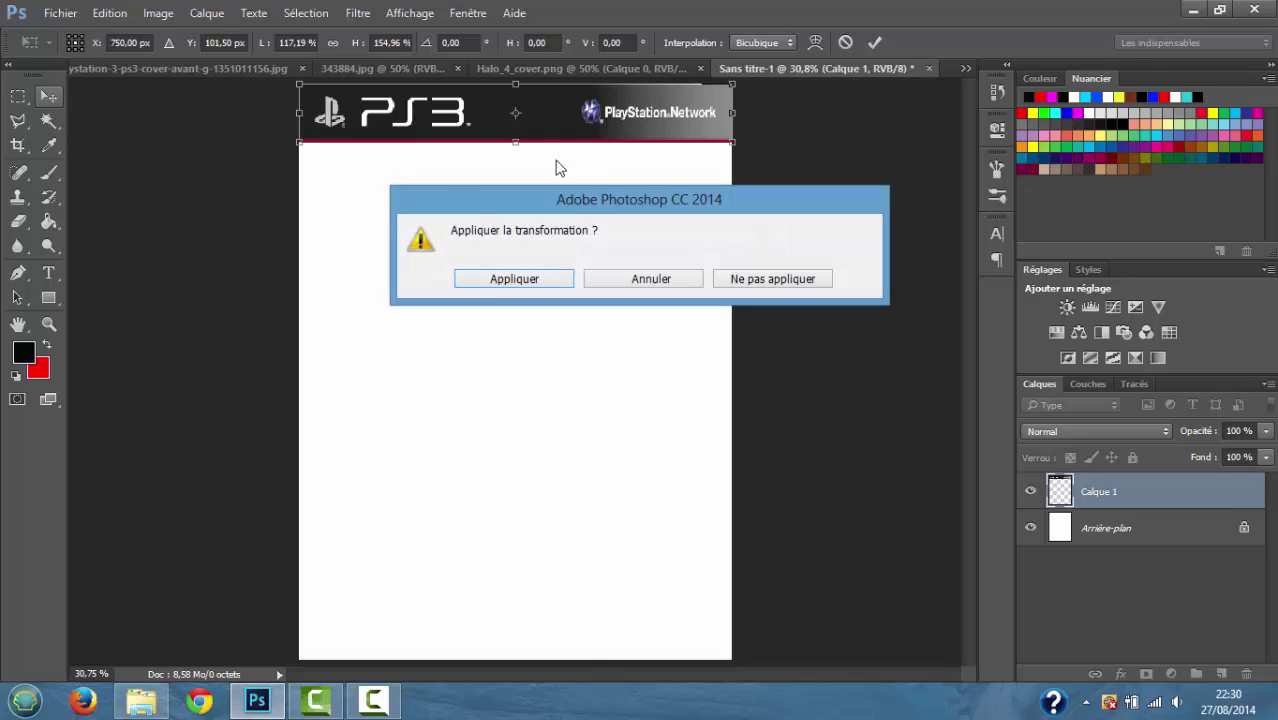
left_click(510, 280)
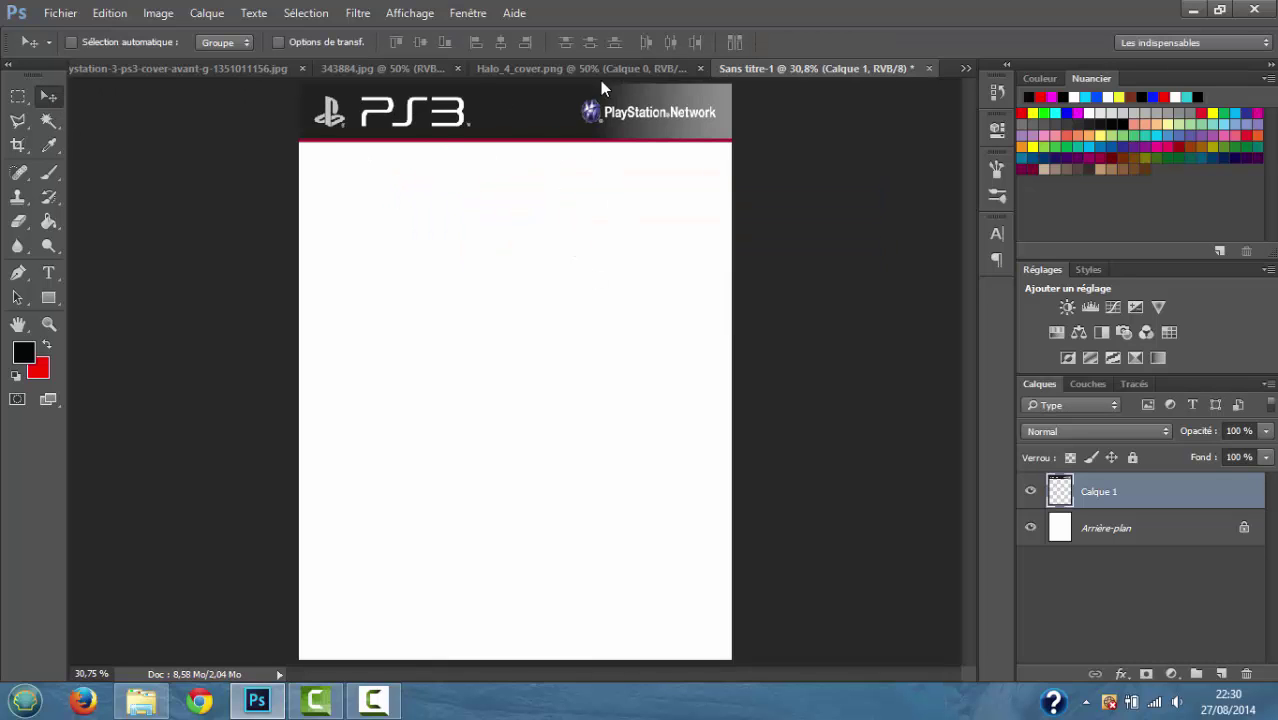
- Return to the Tomb Raider cover and bring its PEGI 18 rating badge into view
left_click_drag(567, 89, 685, 385)
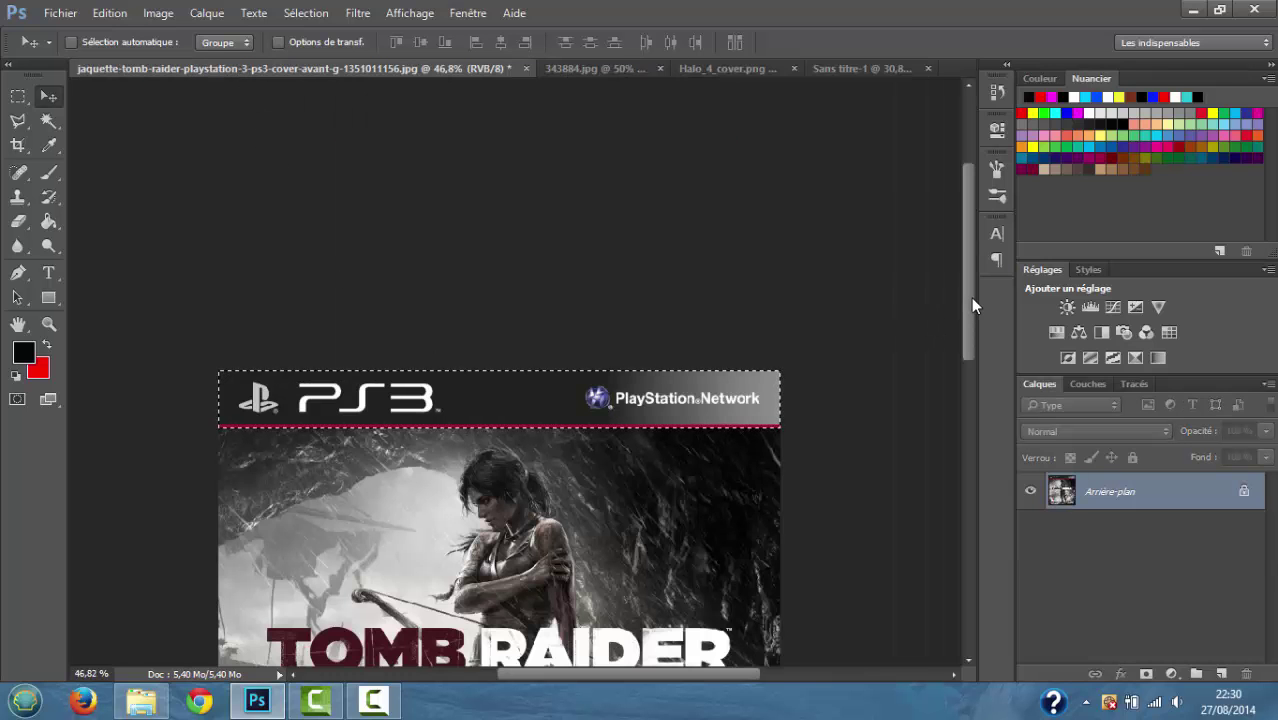
left_click_drag(970, 297, 968, 454)
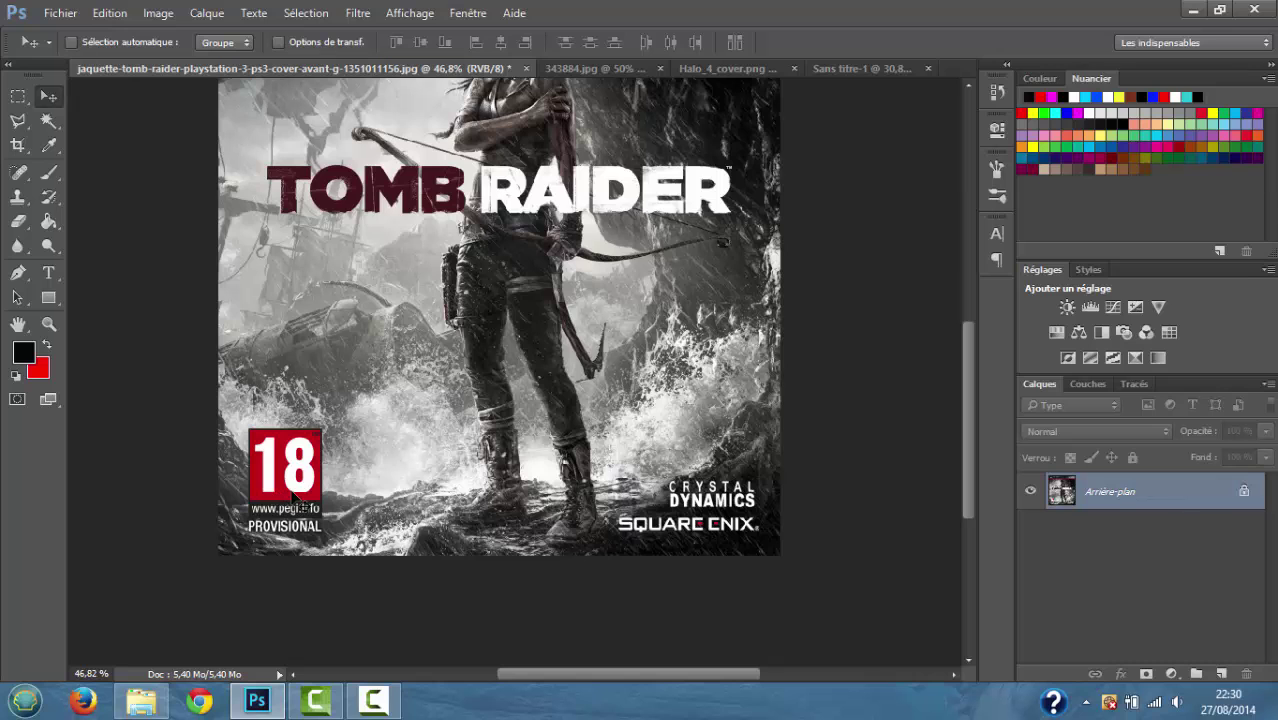
scroll(307, 500, "up", 2)
key("super")
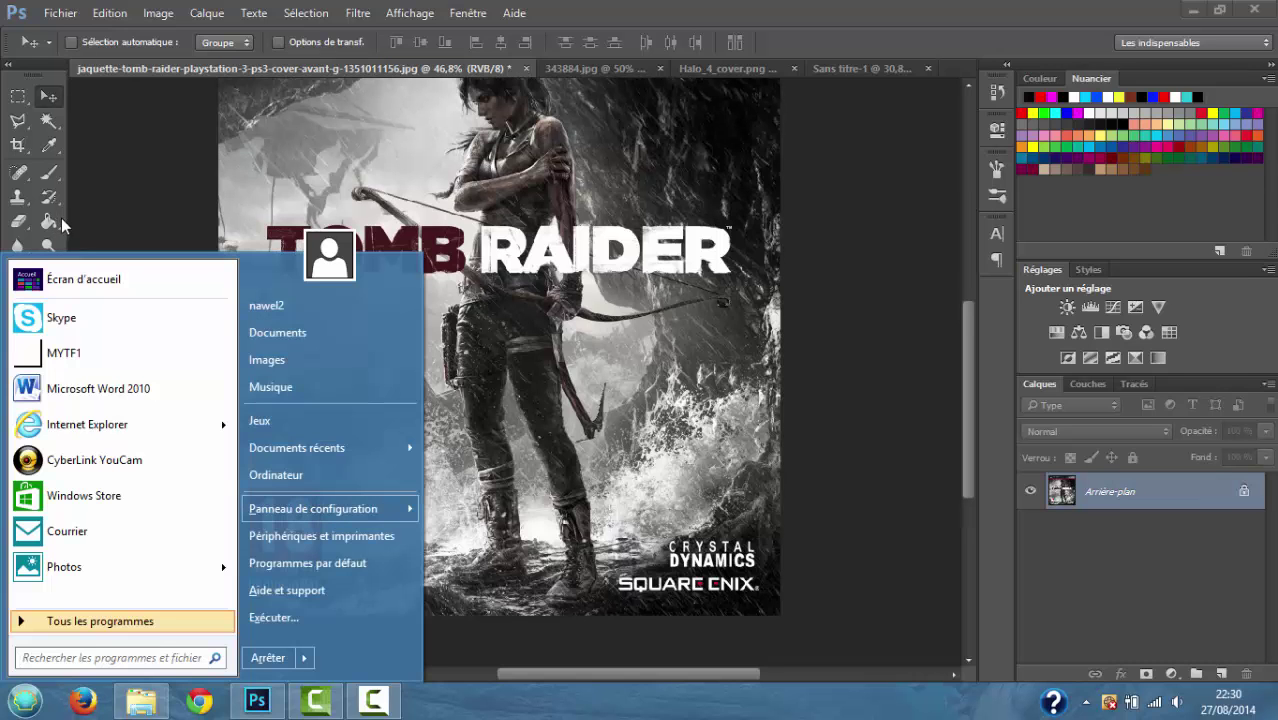
left_click(109, 181)
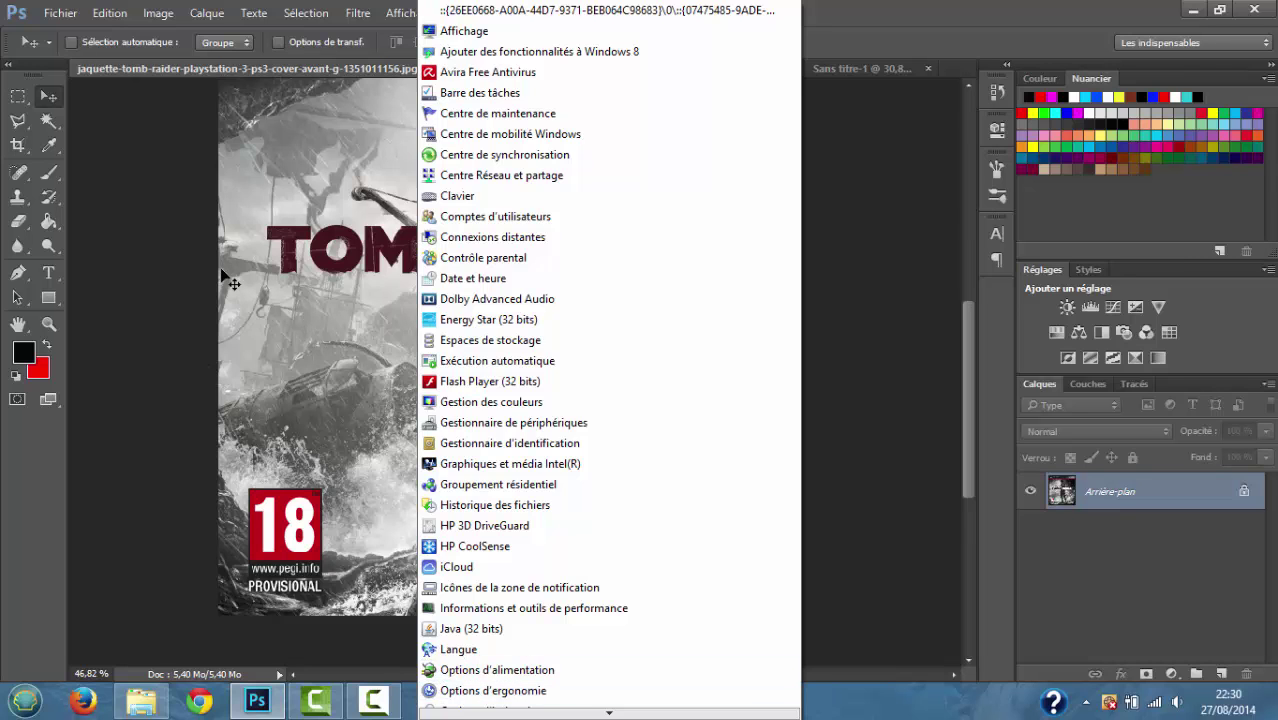
mouse_move(609, 712)
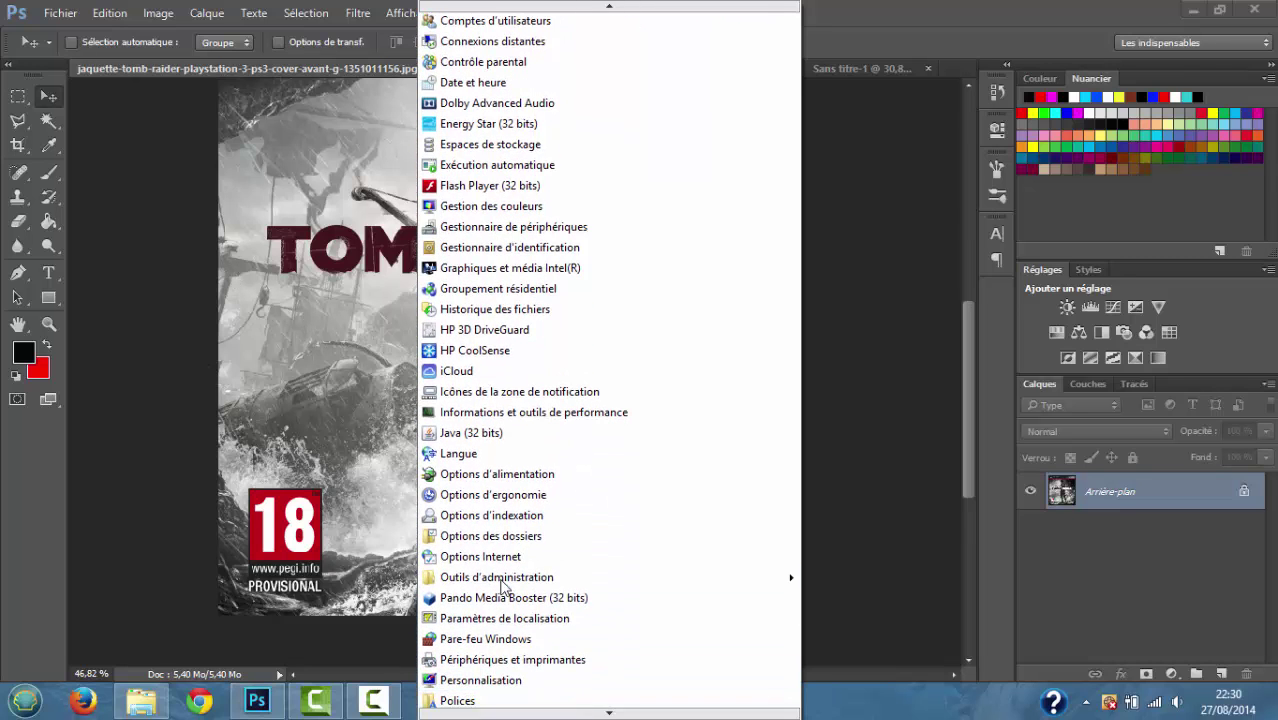
left_click(35, 676)
left_click(35, 676)
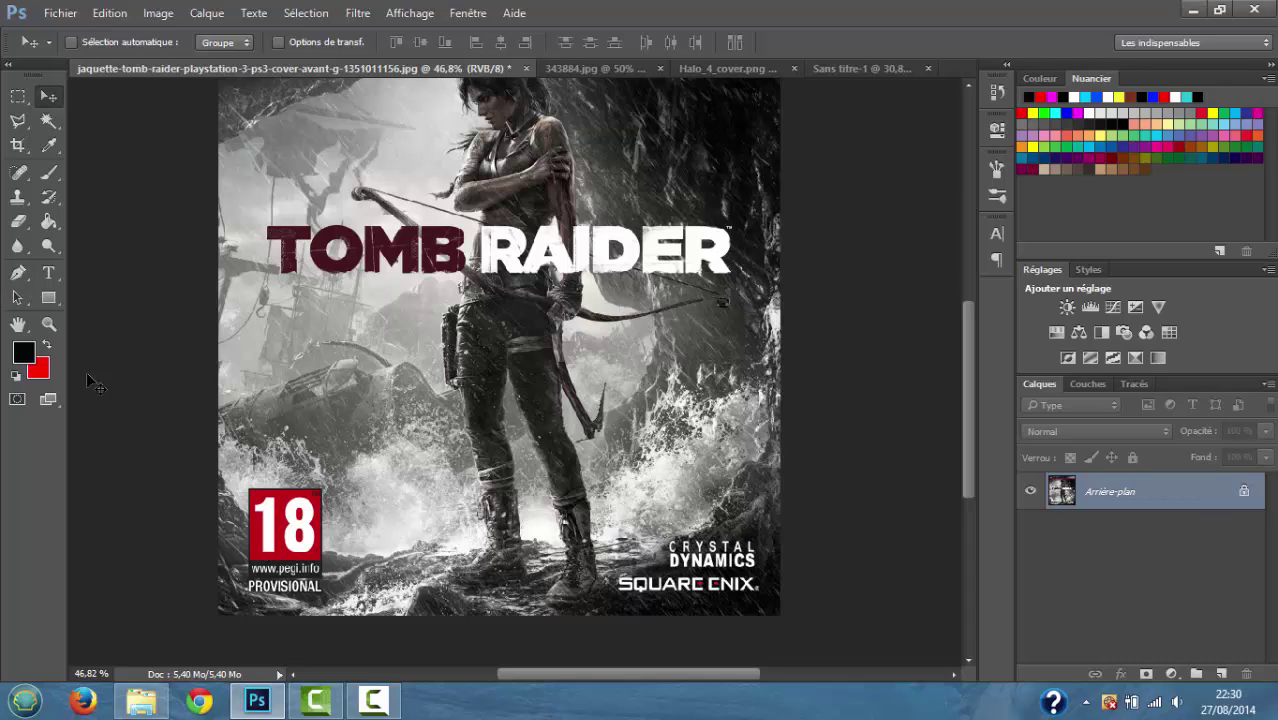
left_click(20, 272)
scroll(310, 585, "up", 1)
scroll(310, 585, "up", 7)
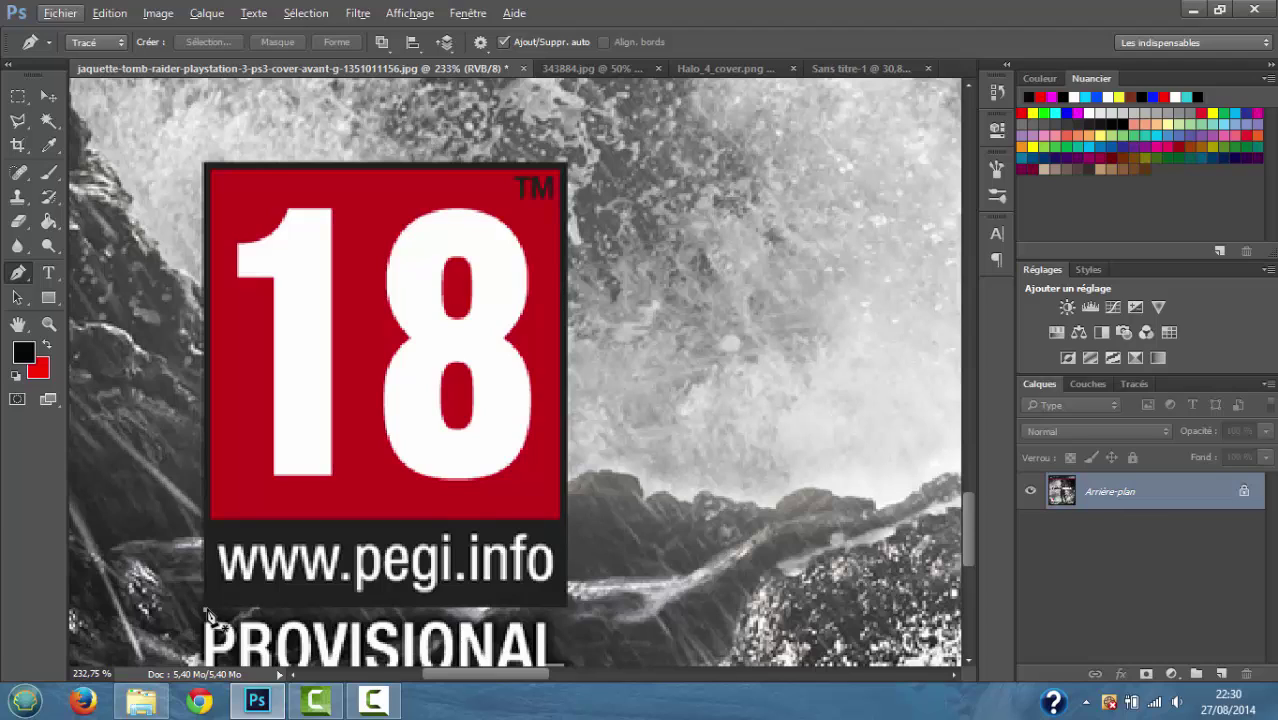
left_click(207, 609)
left_click(205, 168)
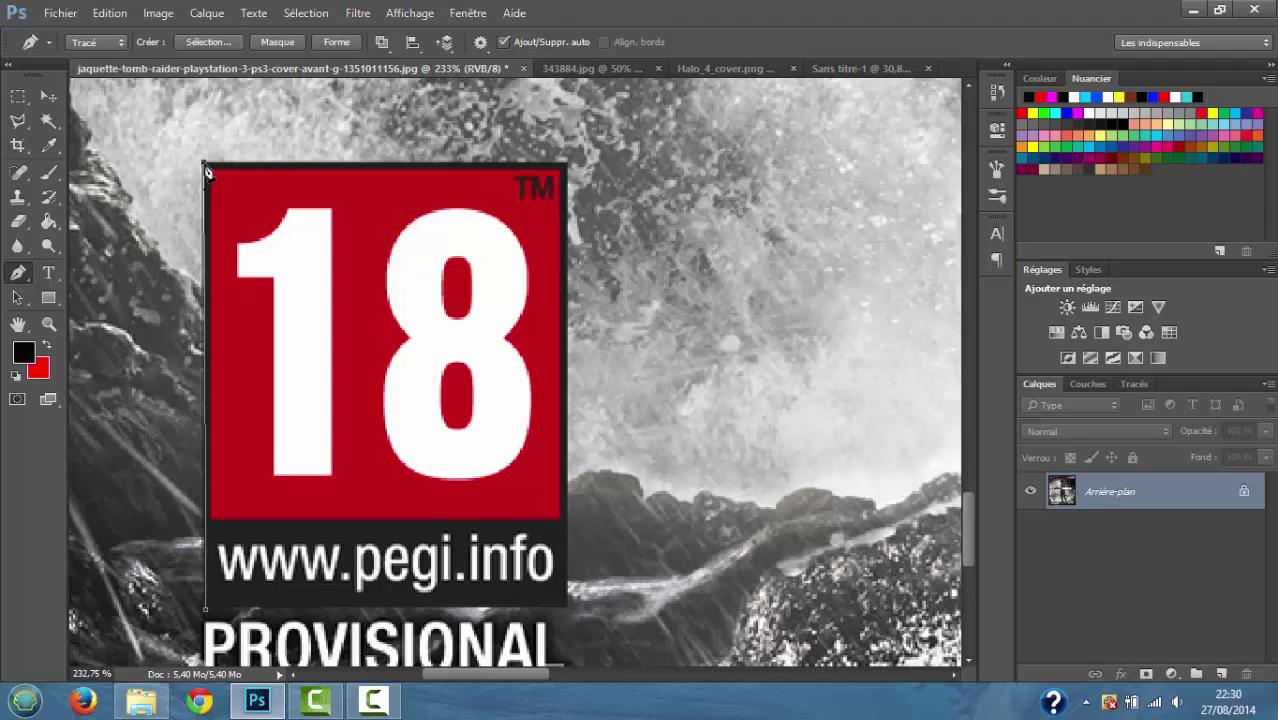
left_click(566, 166)
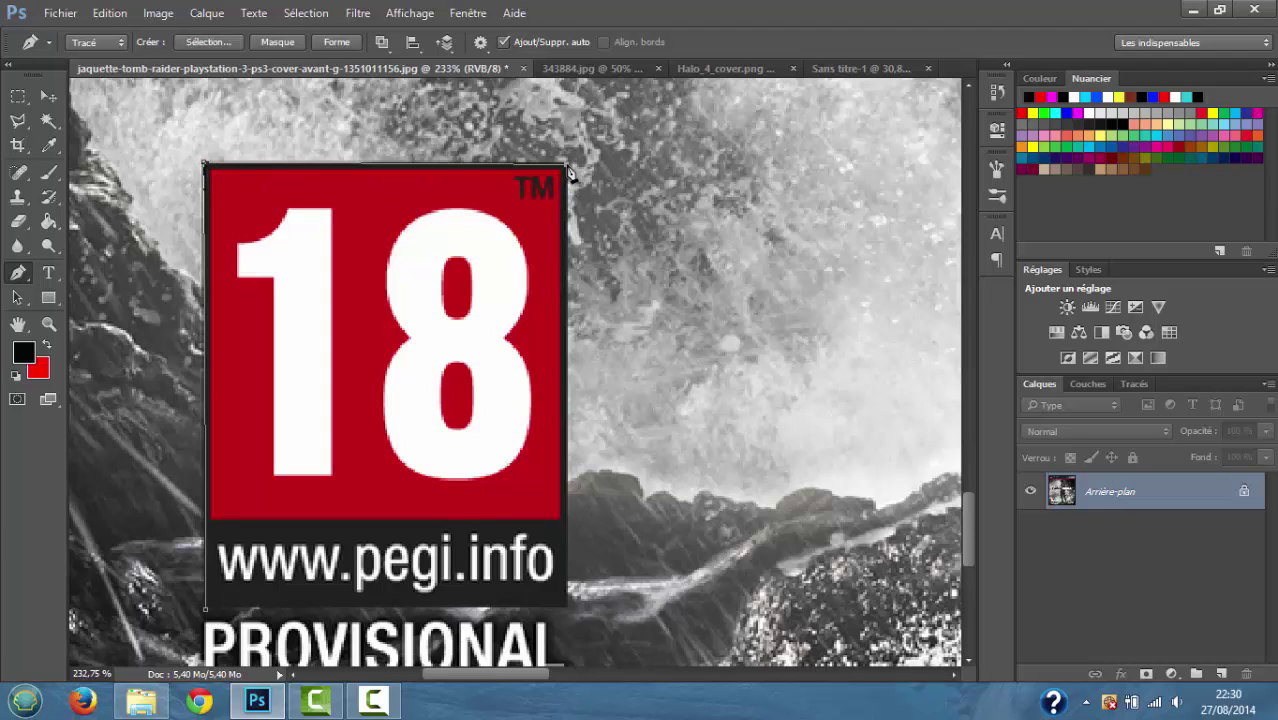
left_click(569, 606)
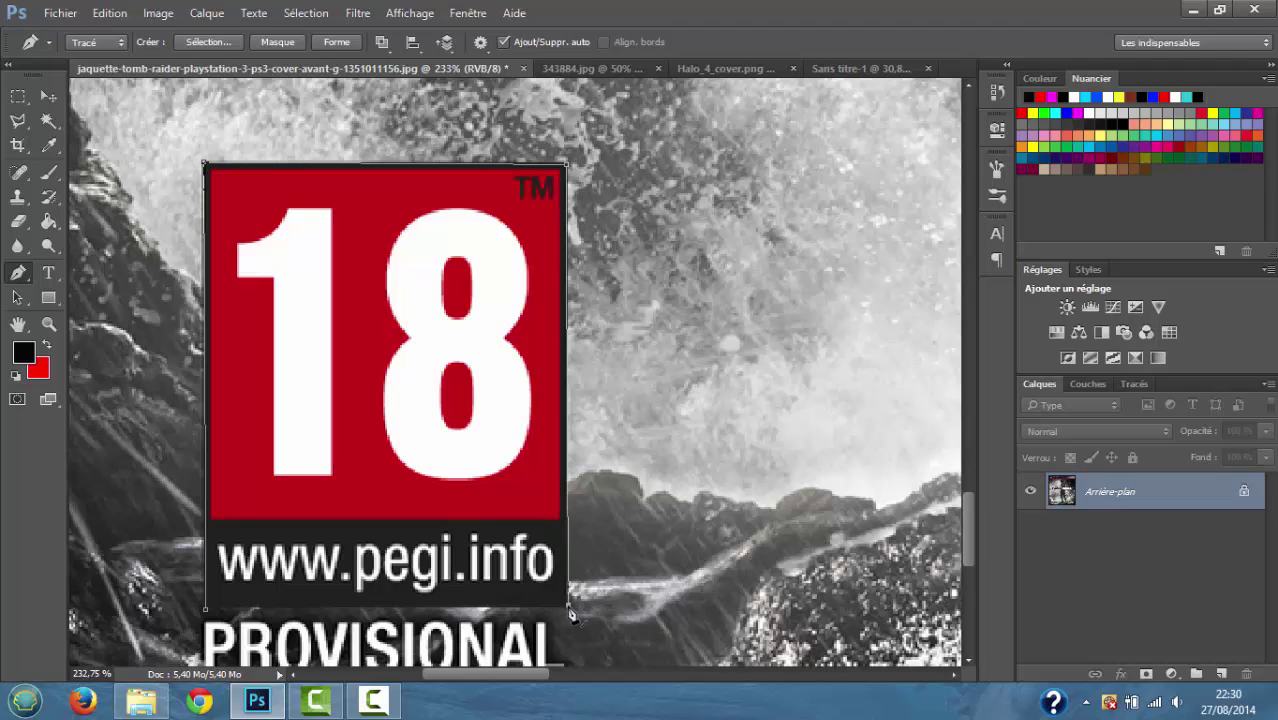
left_click(206, 610)
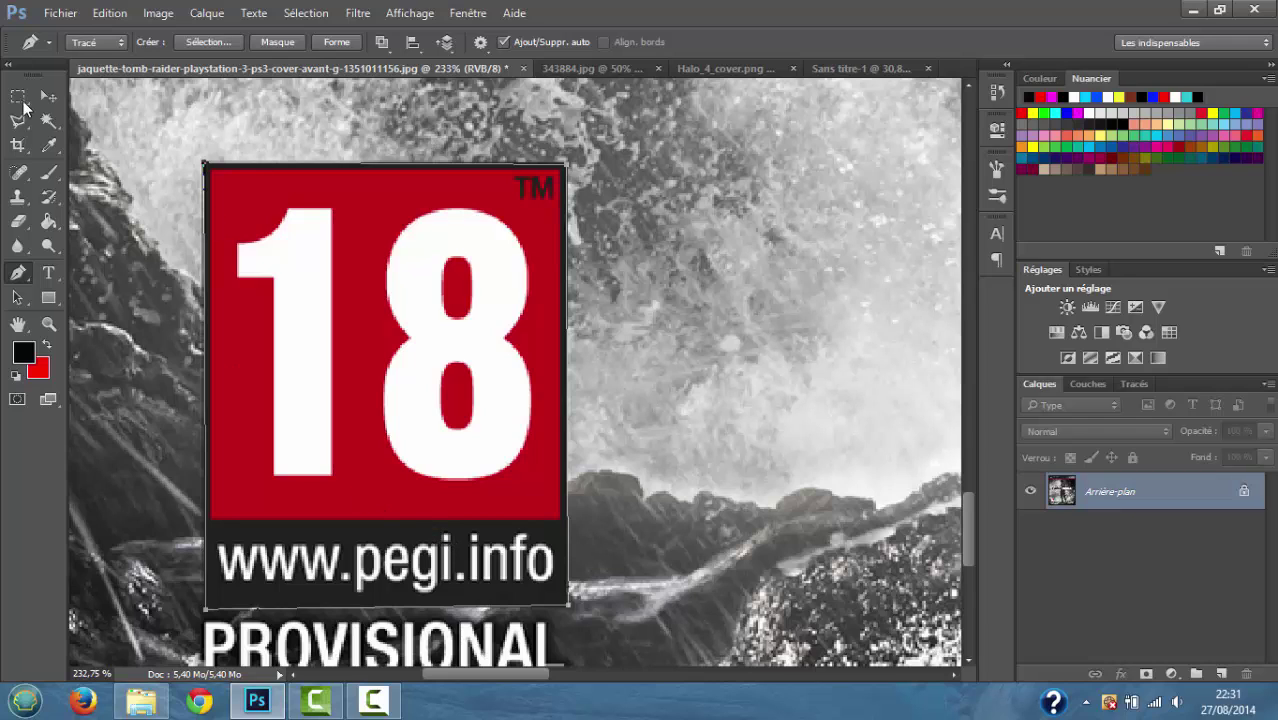
left_click(50, 96)
left_click_drag(471, 348, 461, 455)
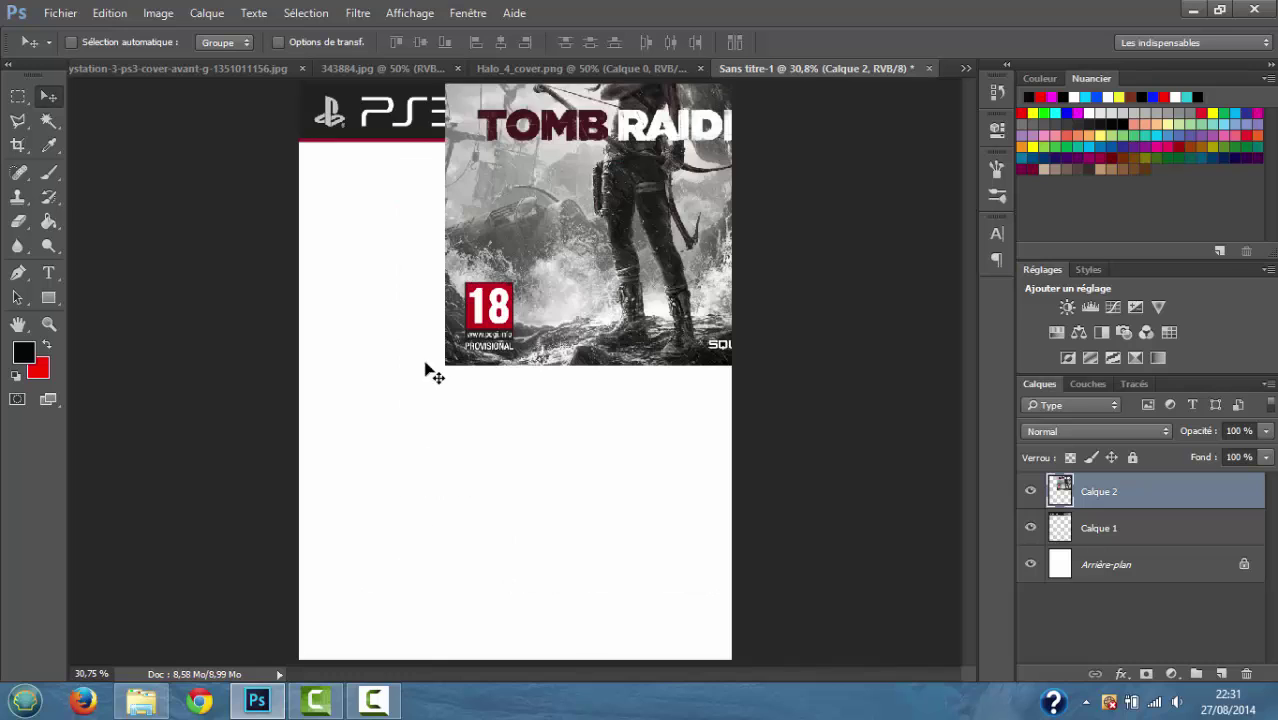
key("Delete")
left_click(270, 71)
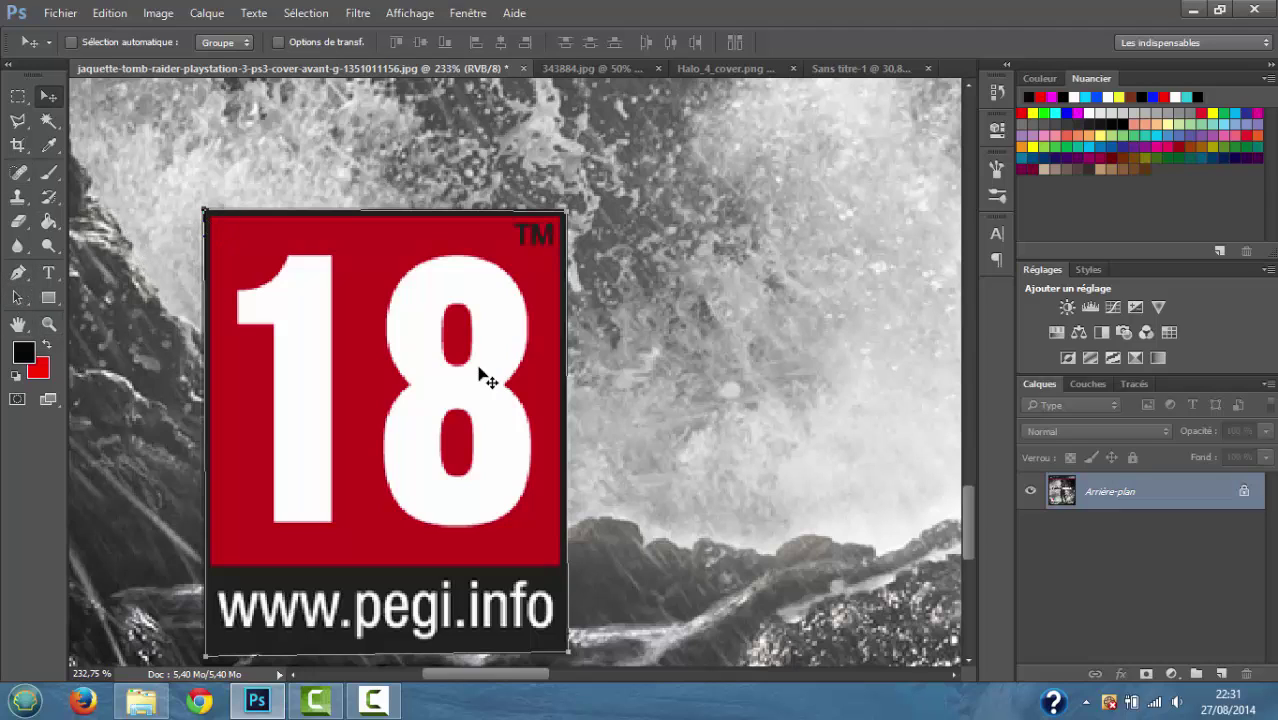
- Convert the badge path into a new anti-aliased selection with a feather radius of 0 pixels
left_click(12, 273)
right_click(482, 326)
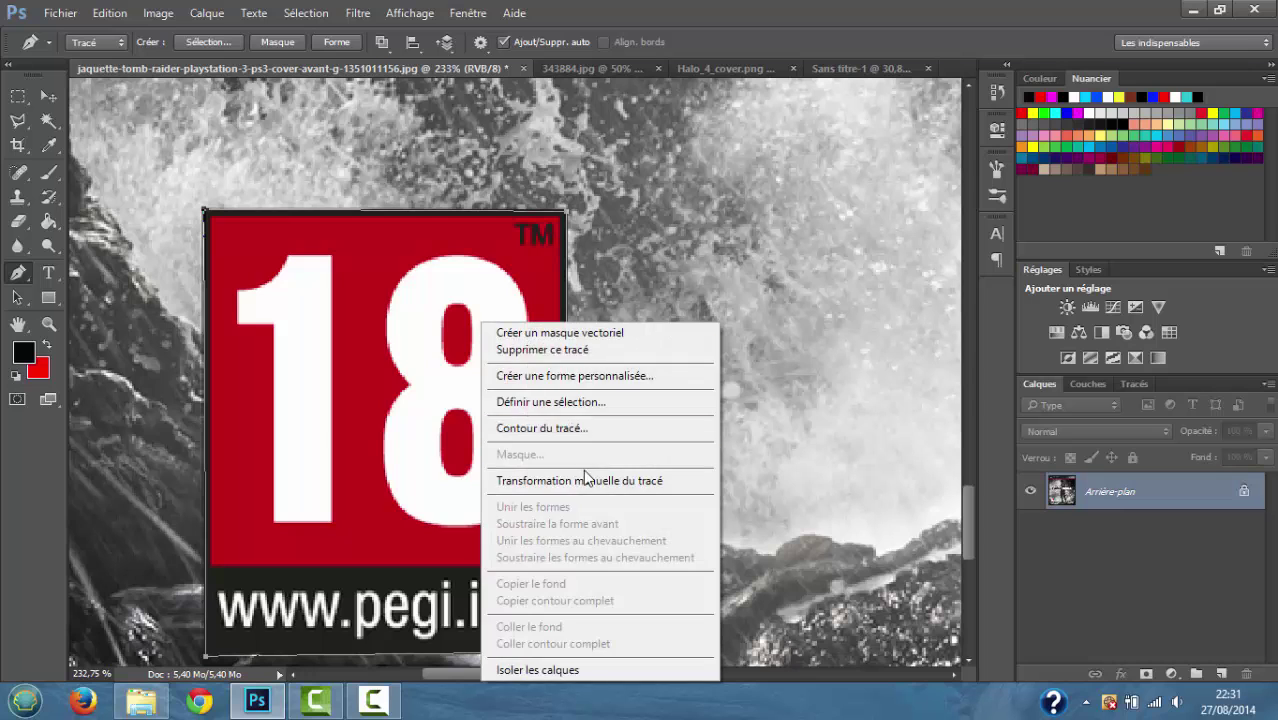
left_click(570, 401)
left_click(478, 249)
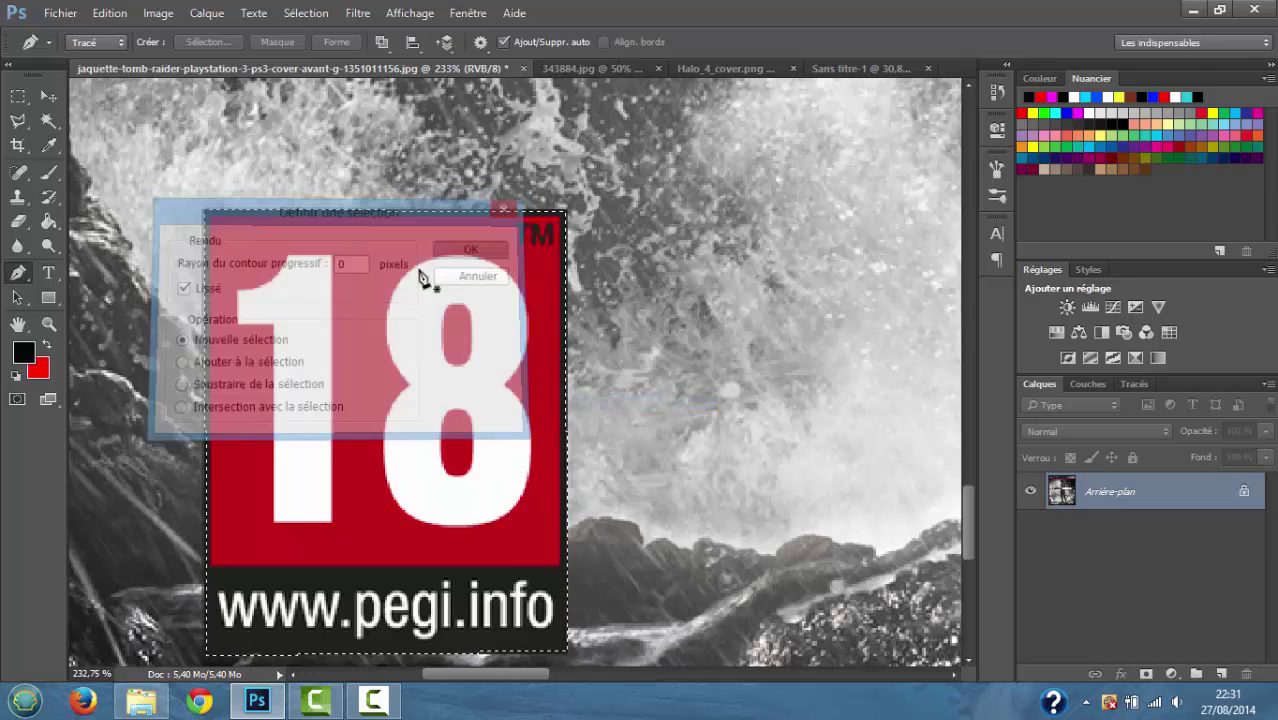
- Copy the selected PEGI 18 badge to the lower-left corner of the Sans titre-1 page and enlarge it to about 117%
left_click(49, 95)
left_click_drag(348, 288, 375, 78)
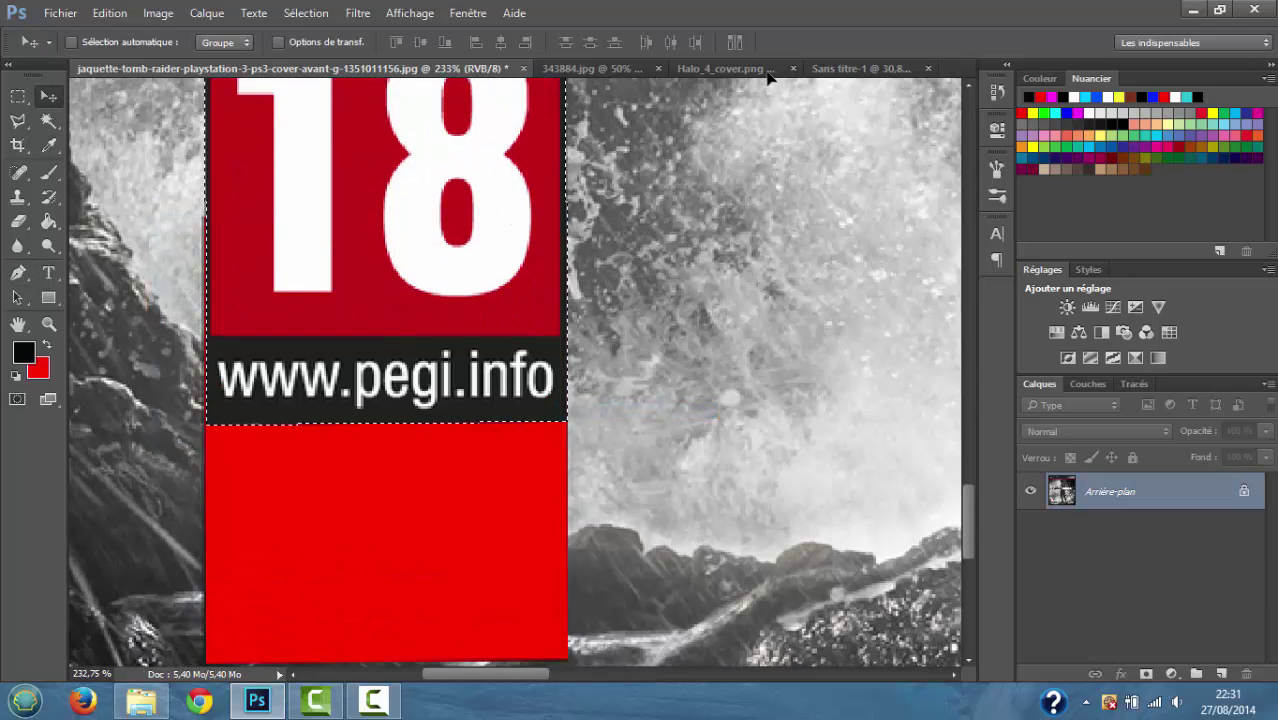
left_click_drag(867, 78, 348, 589)
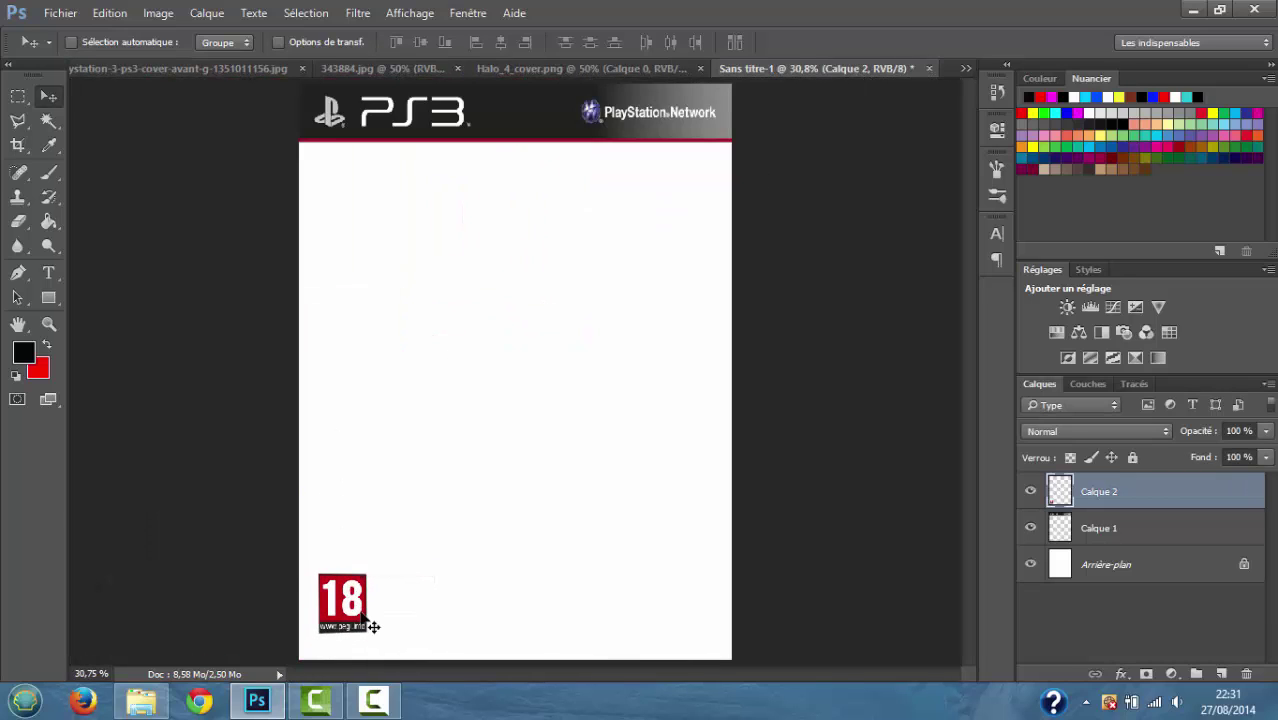
key("ctrl+t")
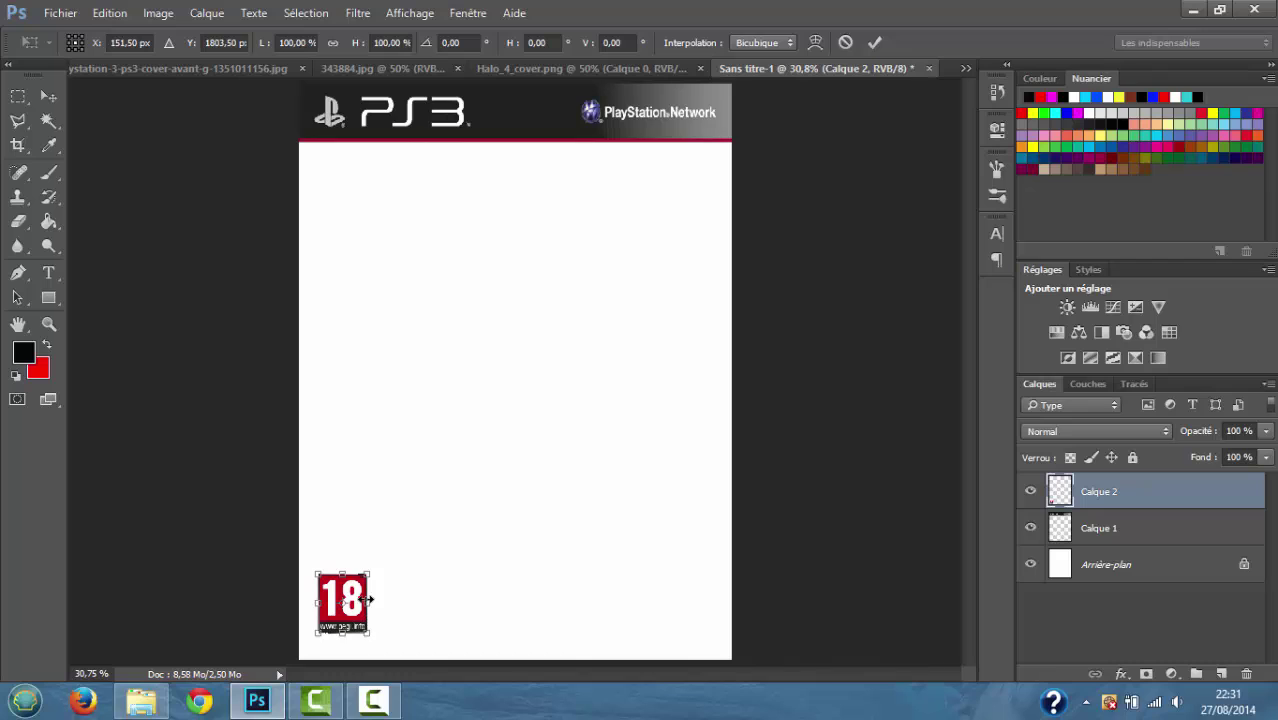
left_click_drag(369, 568, 373, 565)
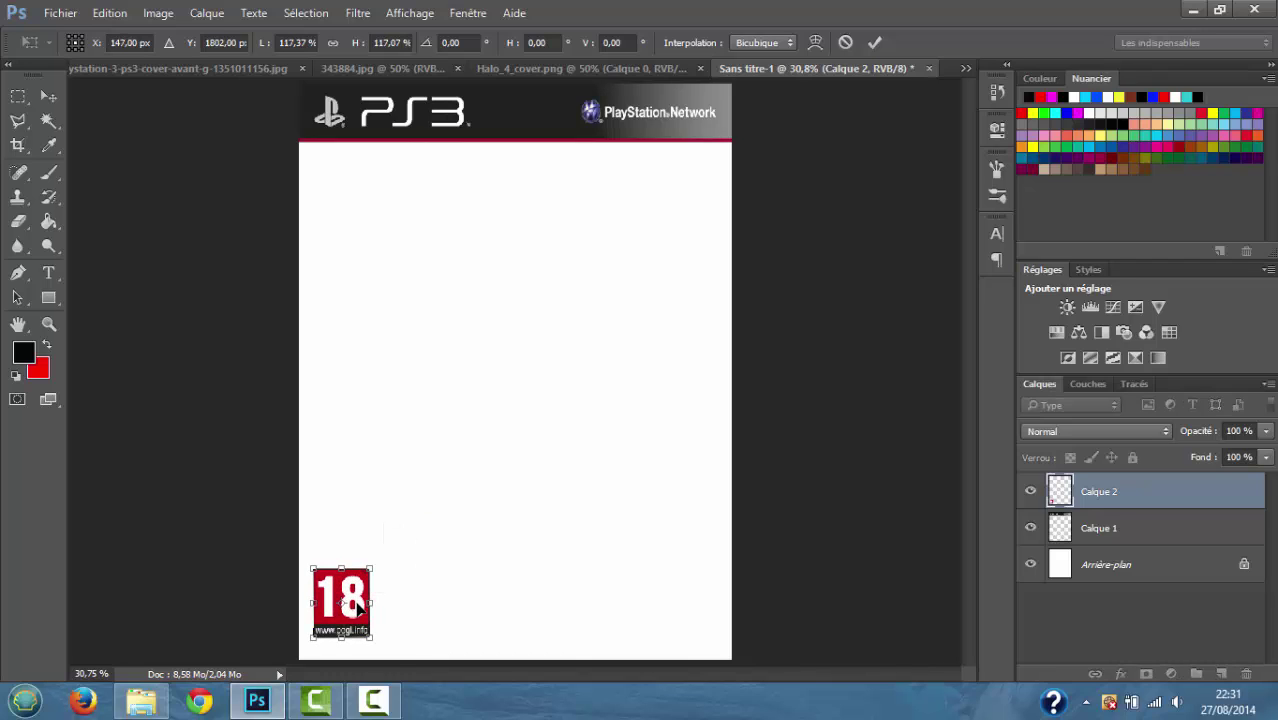
key("Return")
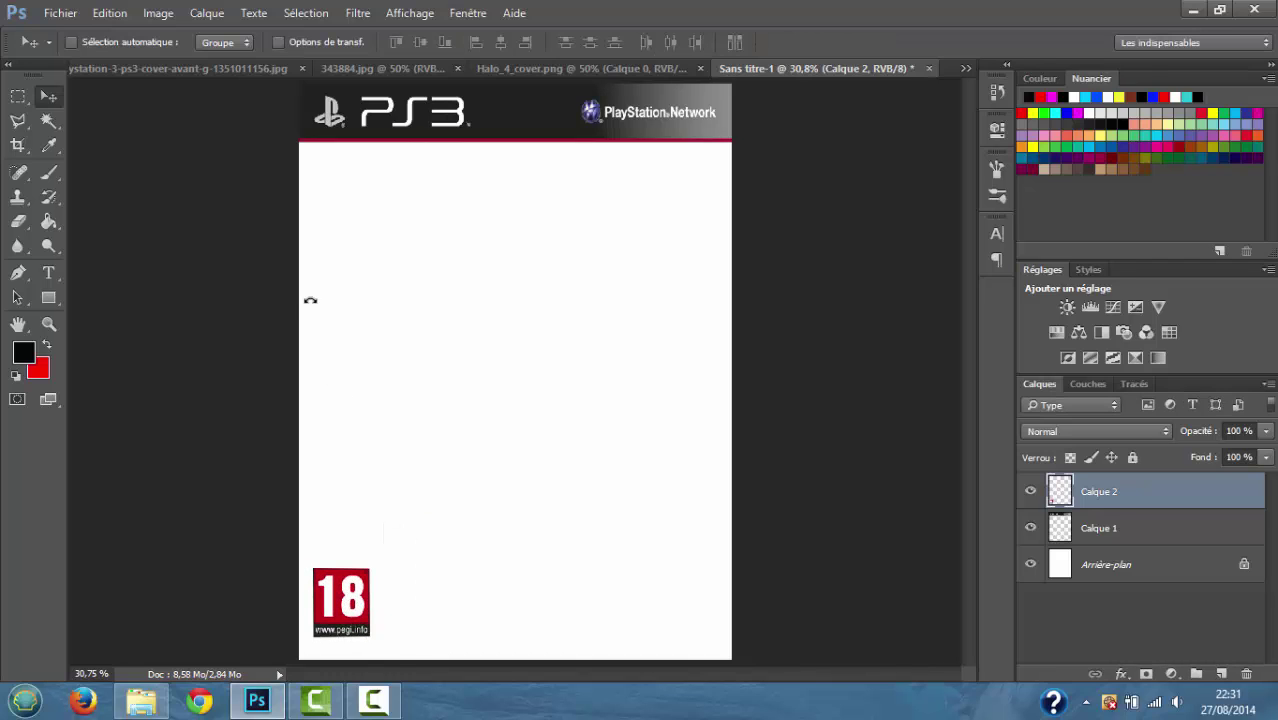
- Fill the white background layer of Sans titre-1 with the black foreground colour using the Paint Bucket
left_click(1102, 566)
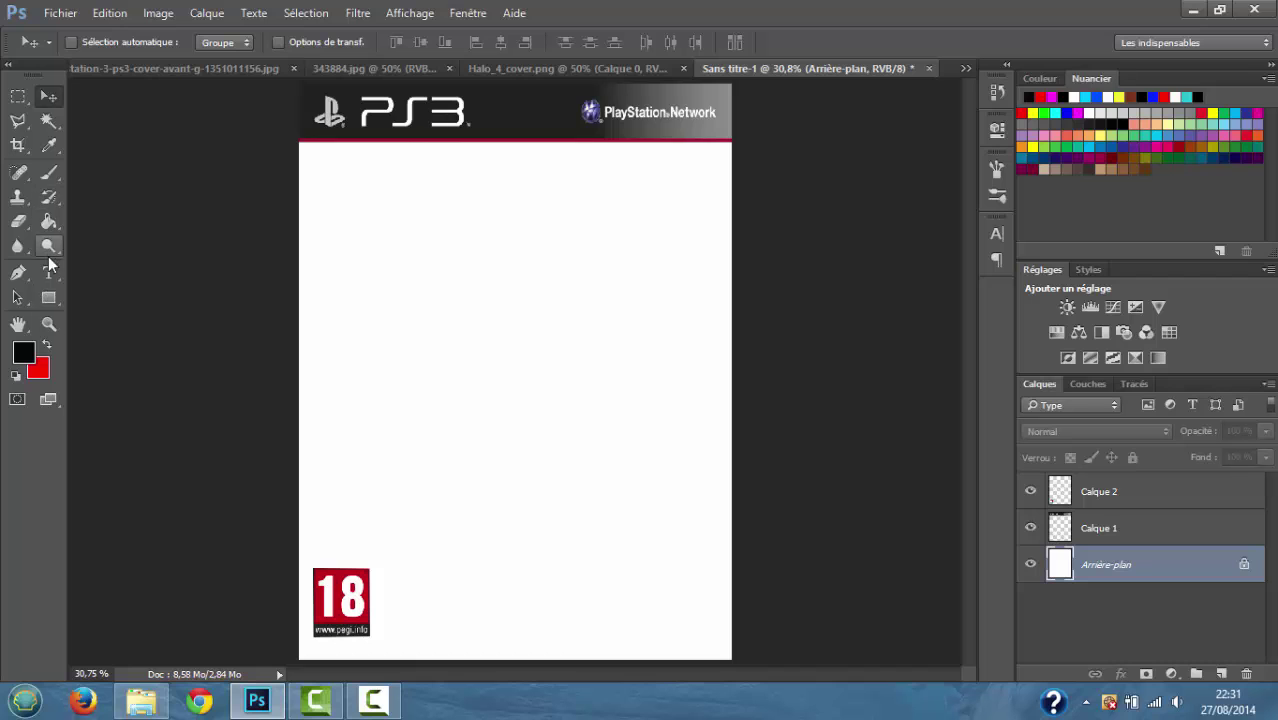
left_click(49, 221)
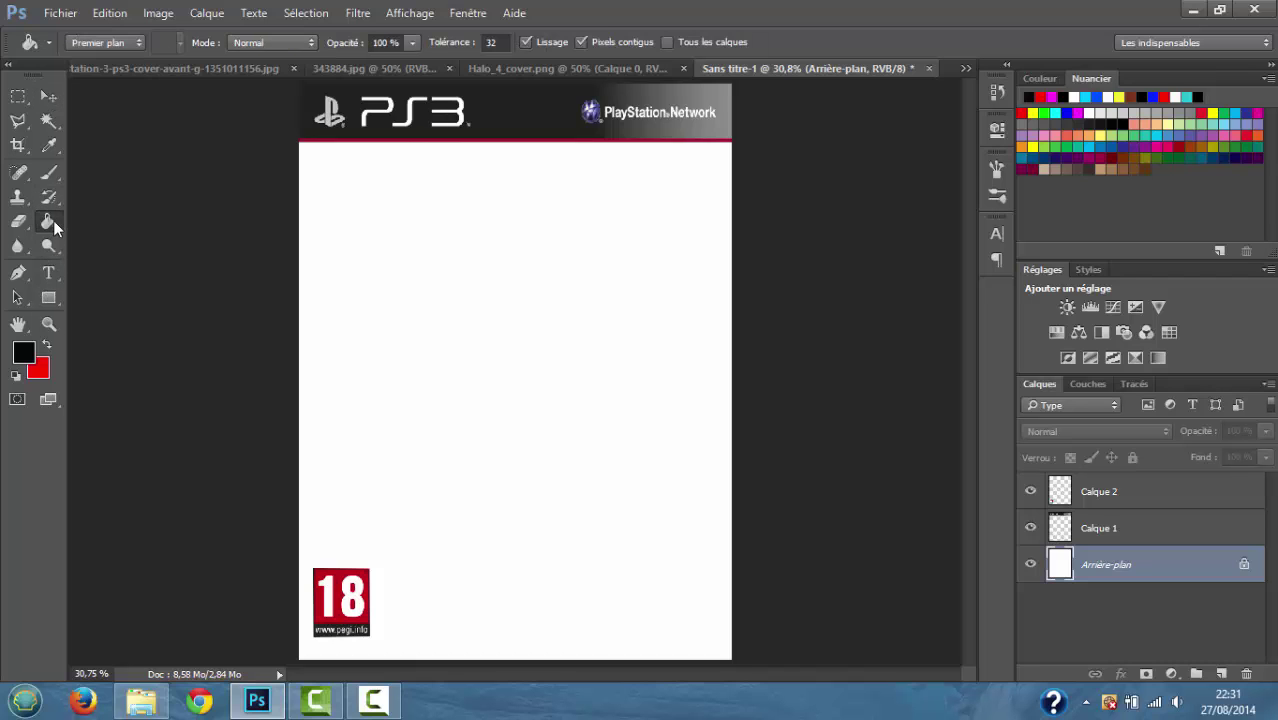
left_click(593, 283)
left_click(530, 66)
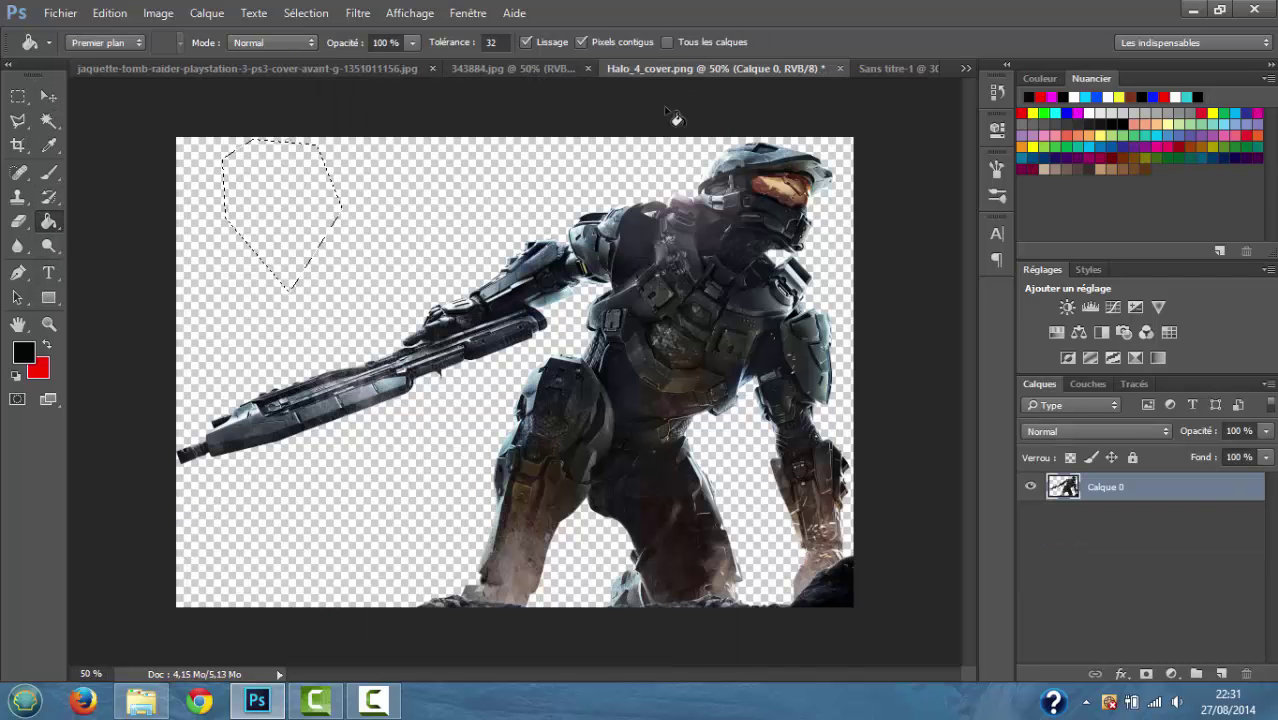
left_click(900, 68)
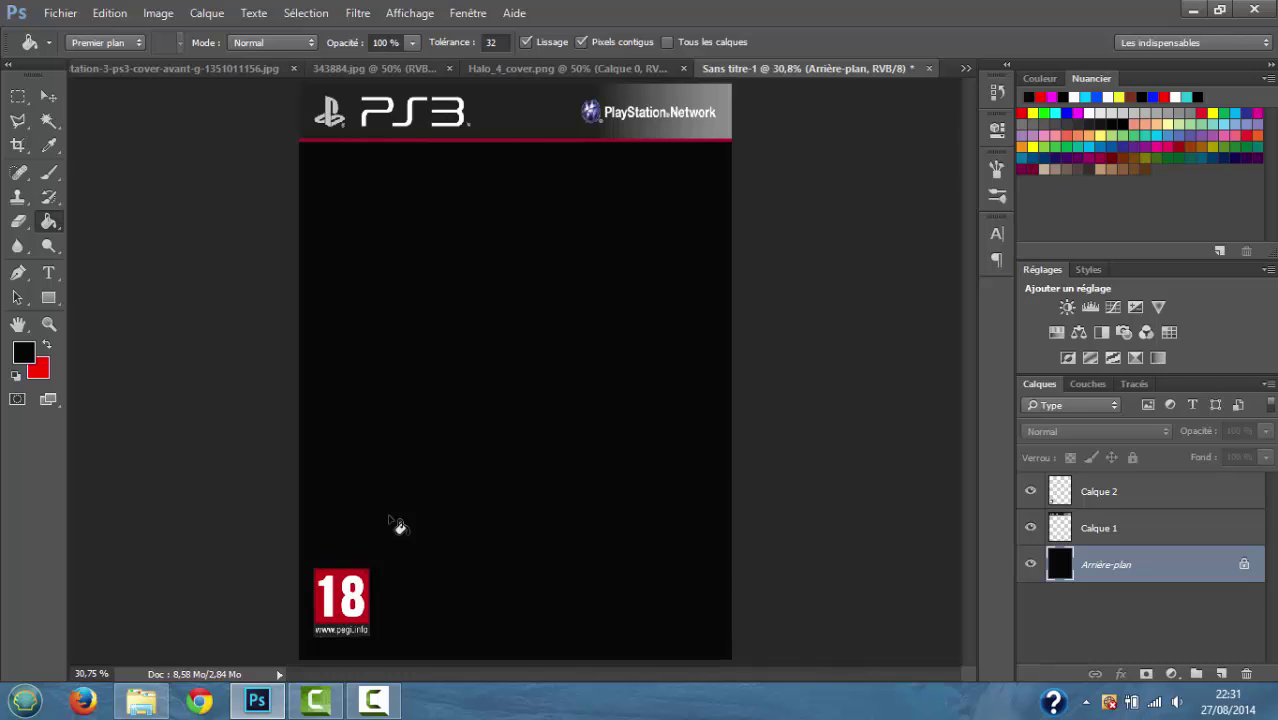
left_click(425, 73)
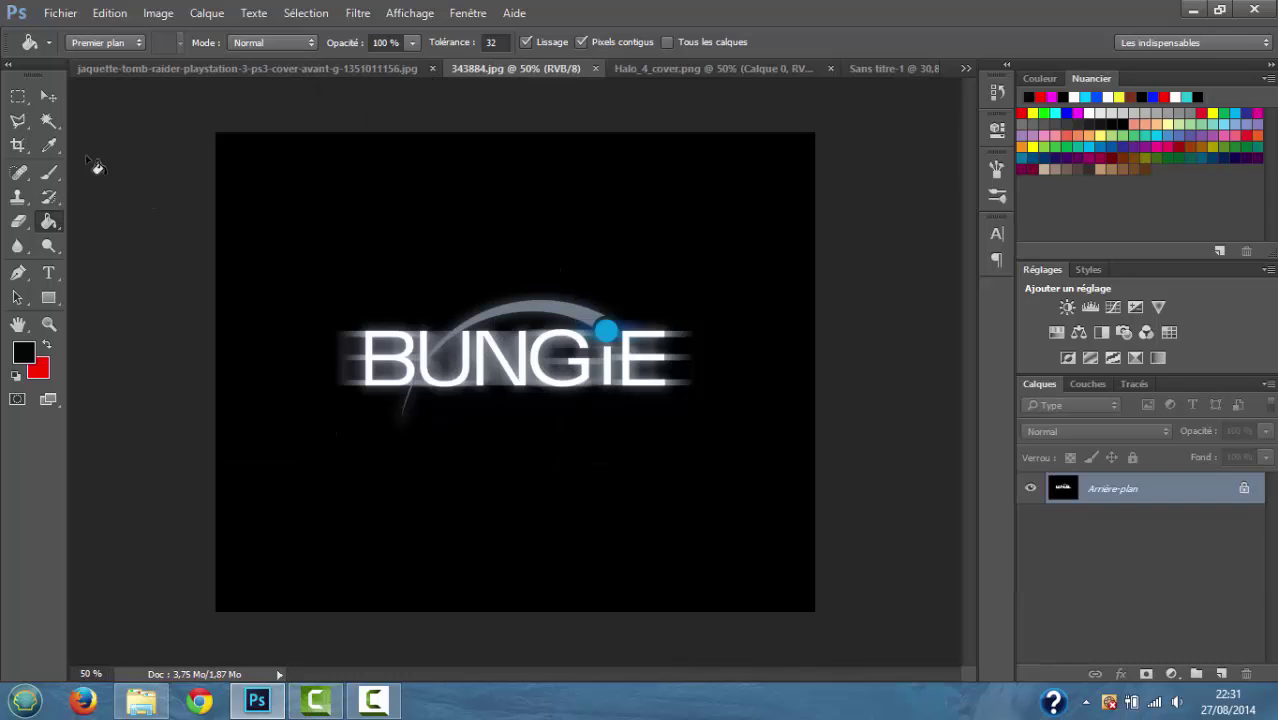
left_click(867, 72)
- Draw a rectangular selection with 0 px feather around the whole Bungie logo in 343884.jpg
left_click(370, 70)
left_click(17, 101)
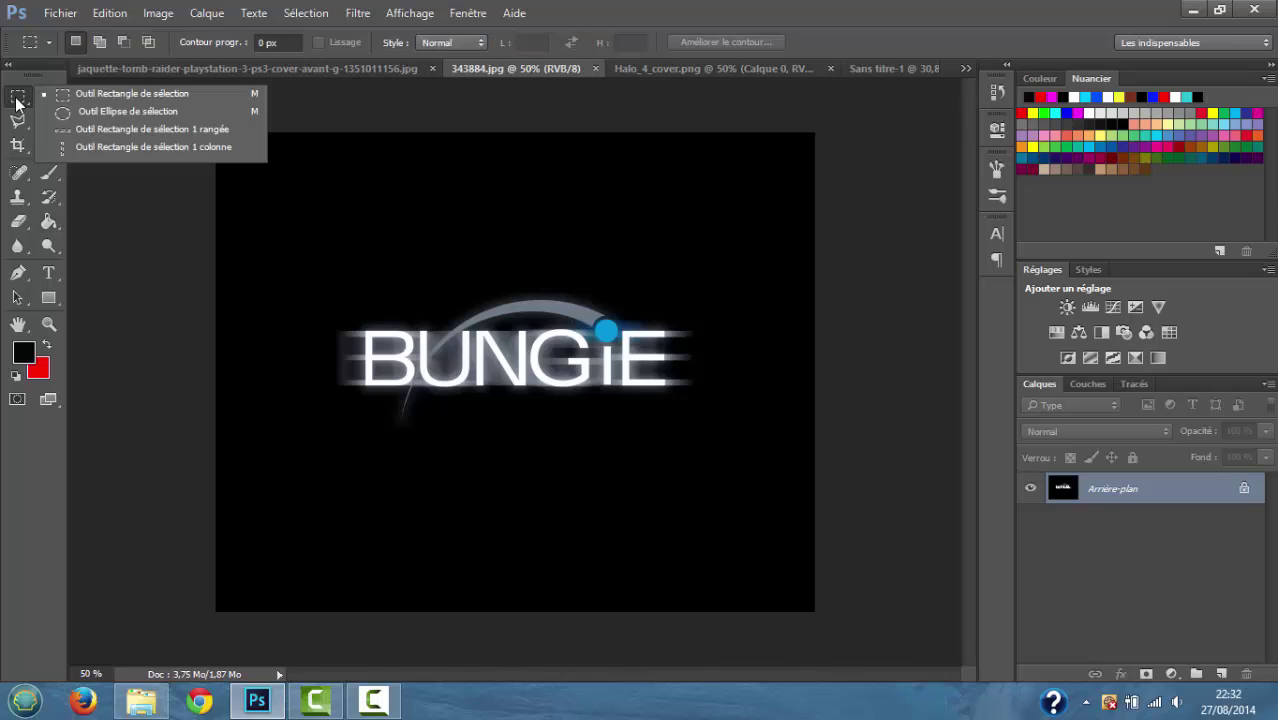
left_click(120, 96)
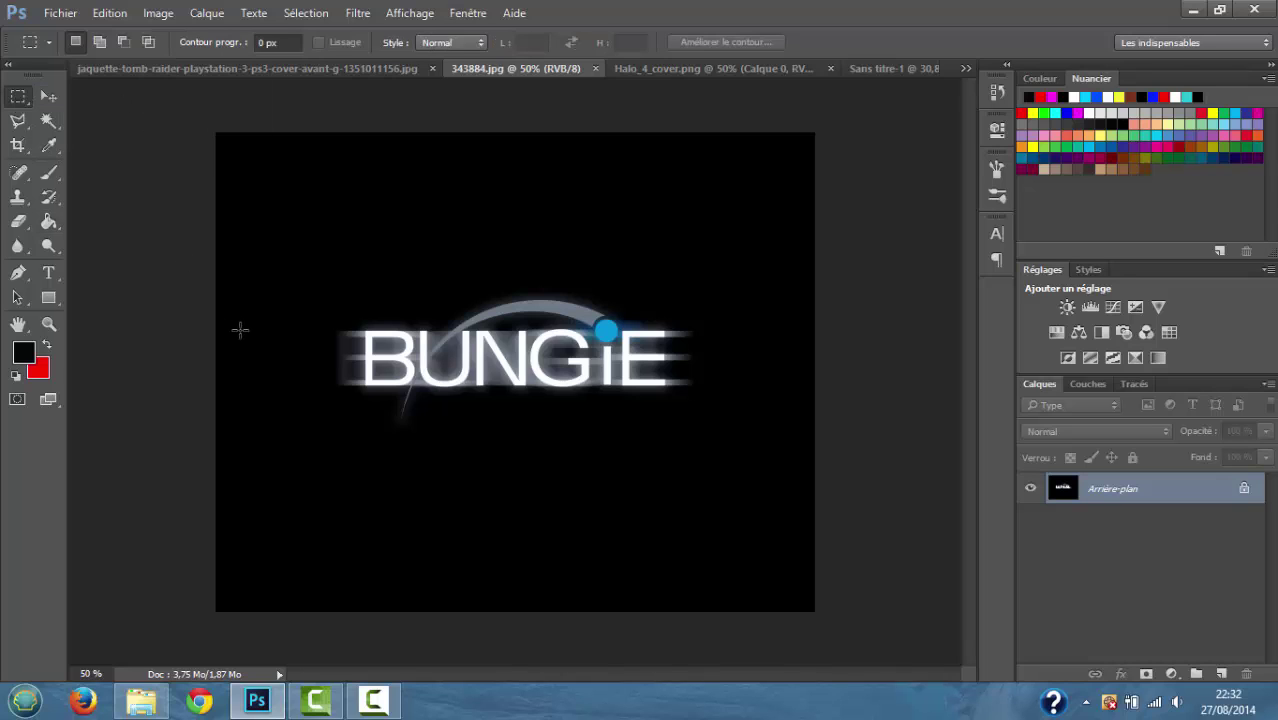
left_click_drag(300, 246, 738, 449)
- Copy the selected Bungie logo to the lower-right corner of the Sans titre-1 page, scaled to 38.46% wide and 38.58% high
left_click(47, 95)
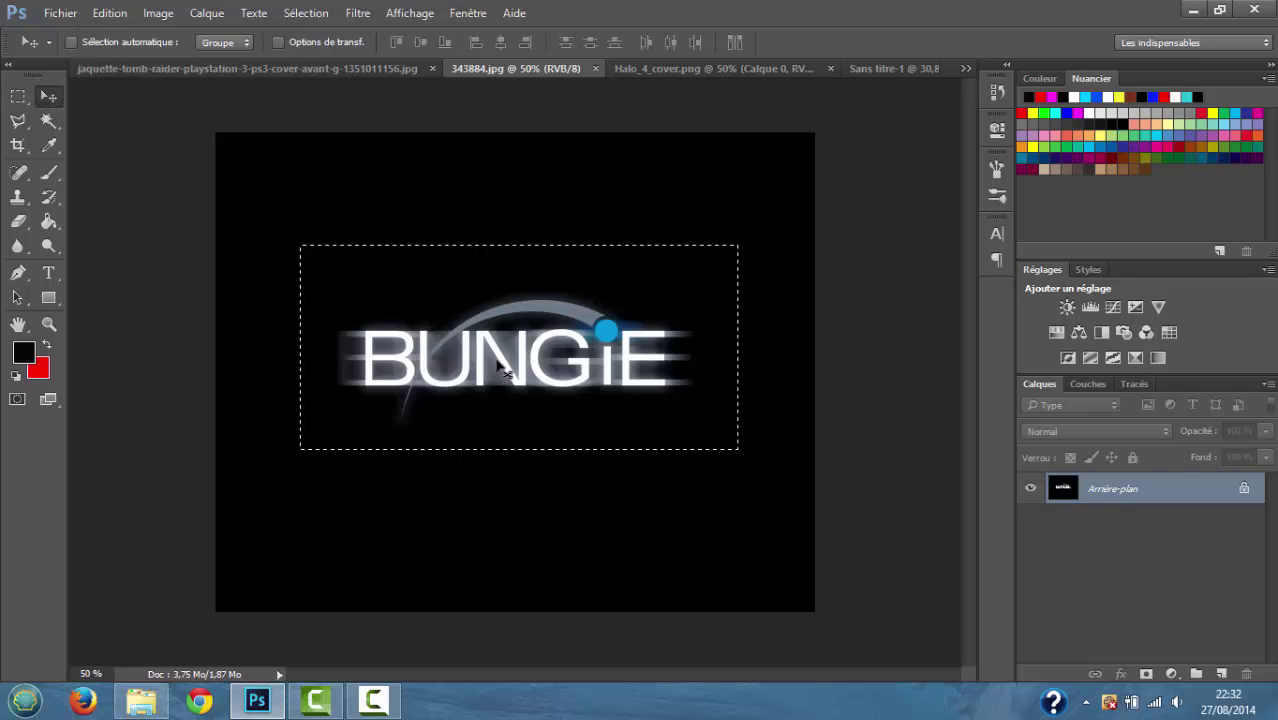
left_click_drag(552, 360, 646, 580)
key("ctrl+t")
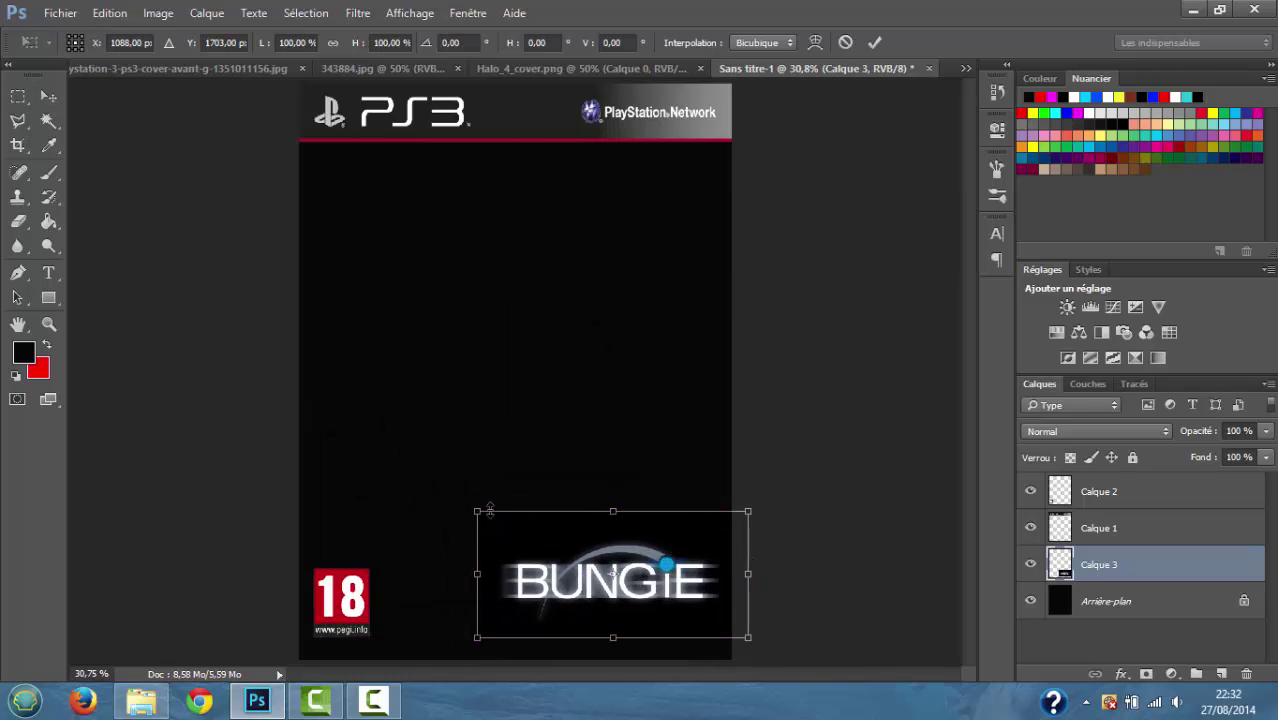
left_click_drag(478, 511, 642, 593)
left_click_drag(704, 626, 632, 612)
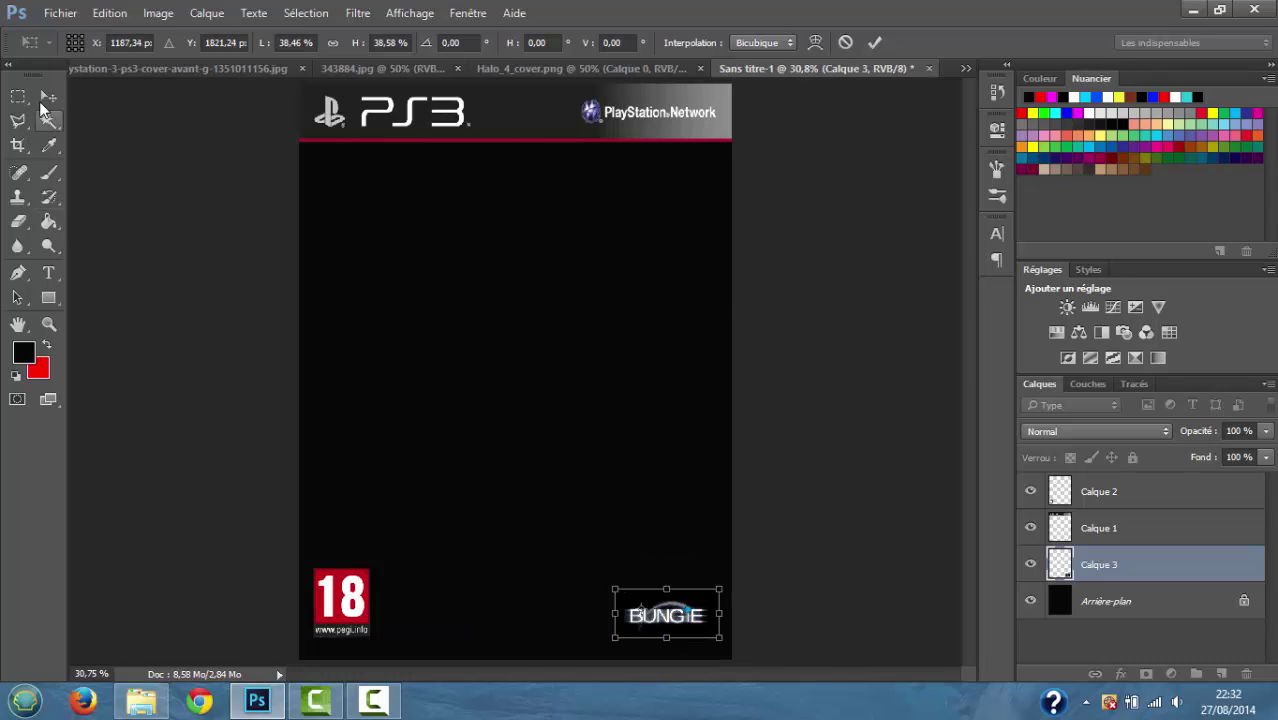
left_click(46, 98)
left_click(688, 280)
mouse_move(681, 618)
left_mouse_down()
mouse_move(610, 532)
mouse_move(499, 598)
mouse_move(596, 610)
mouse_move(614, 590)
mouse_move(665, 621)
mouse_move(688, 612)
left_mouse_up()
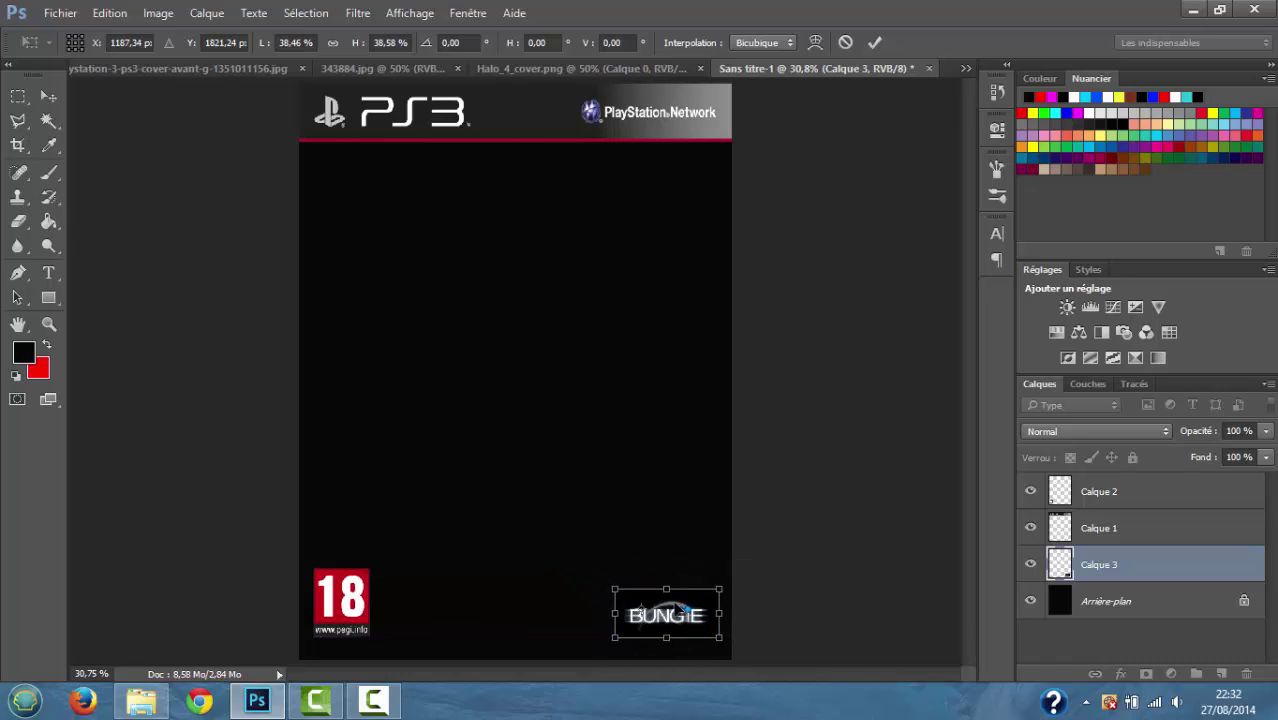
left_click(50, 96)
left_click(512, 279)
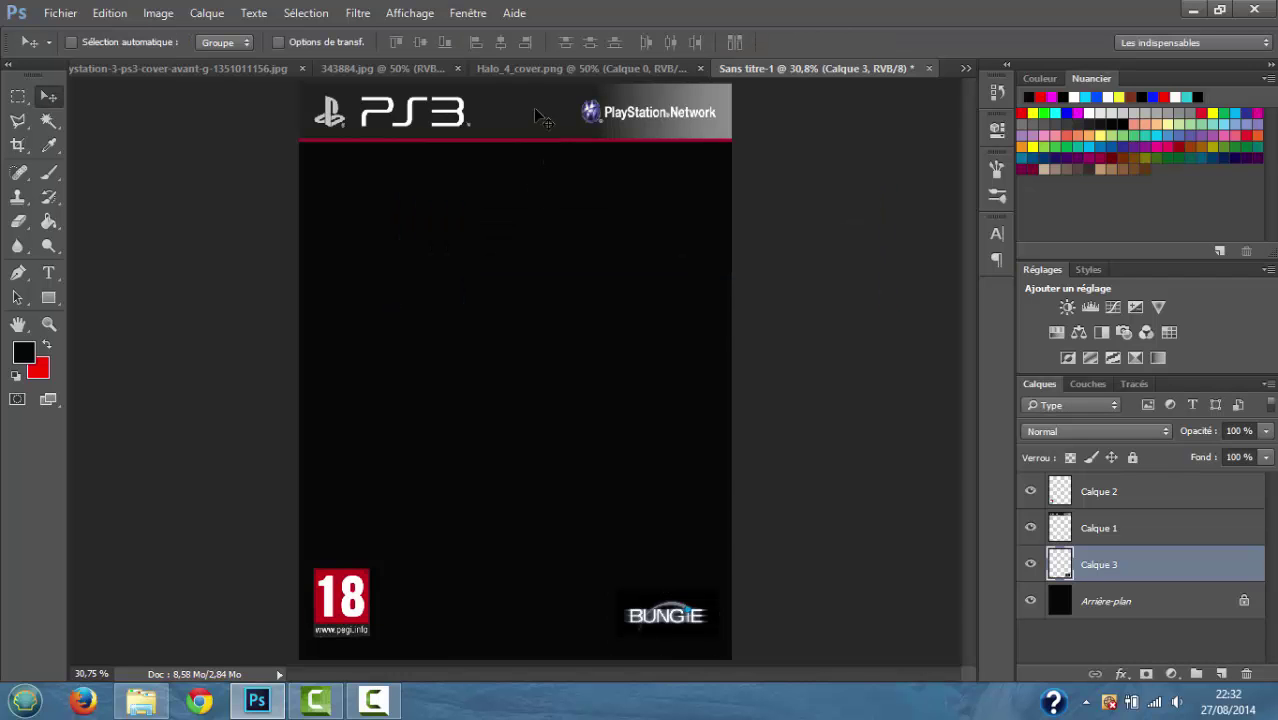
- Copy the armoured soldier from Halo_4_cover.png to the lower-left of the Sans titre-1 page, keeping its layer beneath the PEGI badge and banner layers
left_click(536, 68)
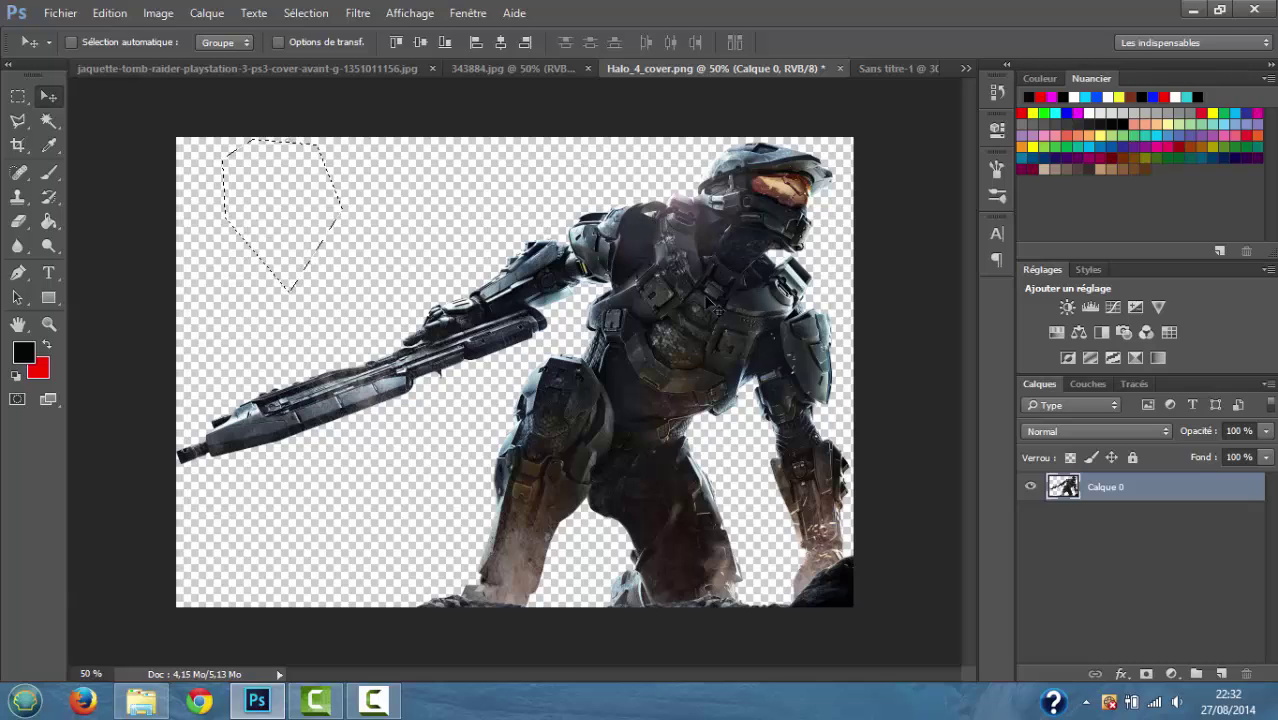
left_click_drag(560, 270, 372, 500)
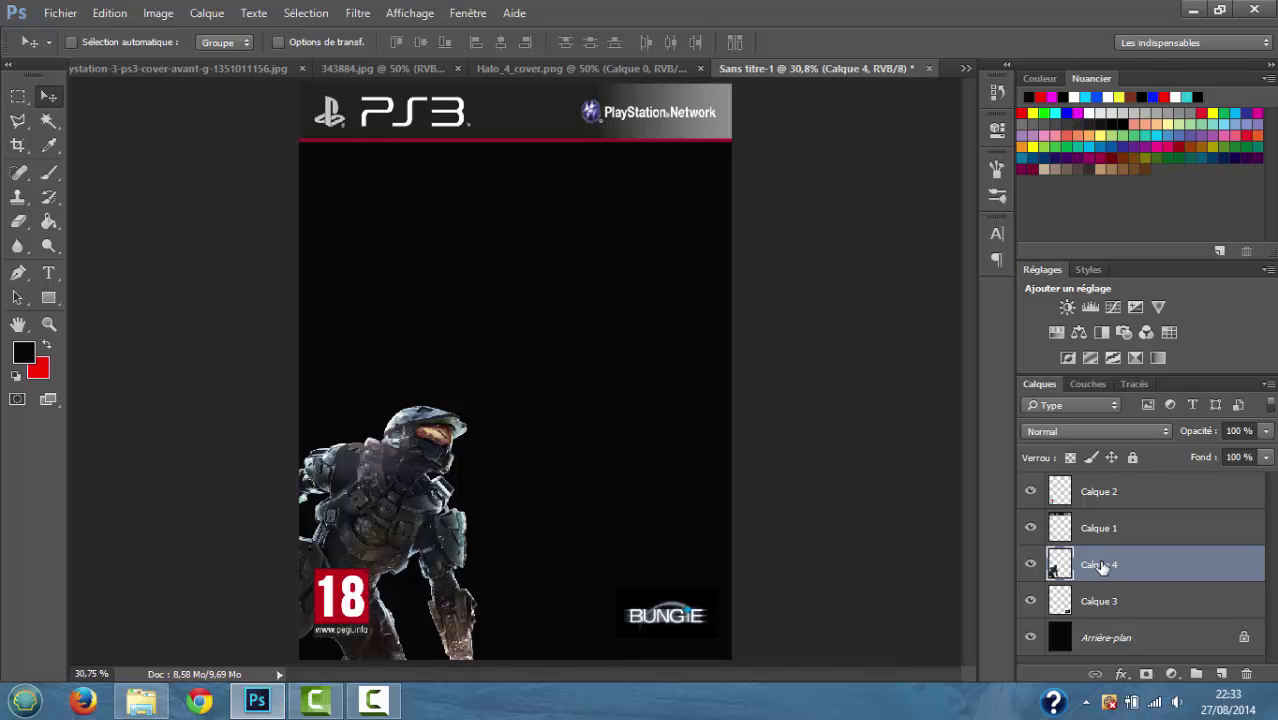
left_click_drag(1101, 567, 1100, 480)
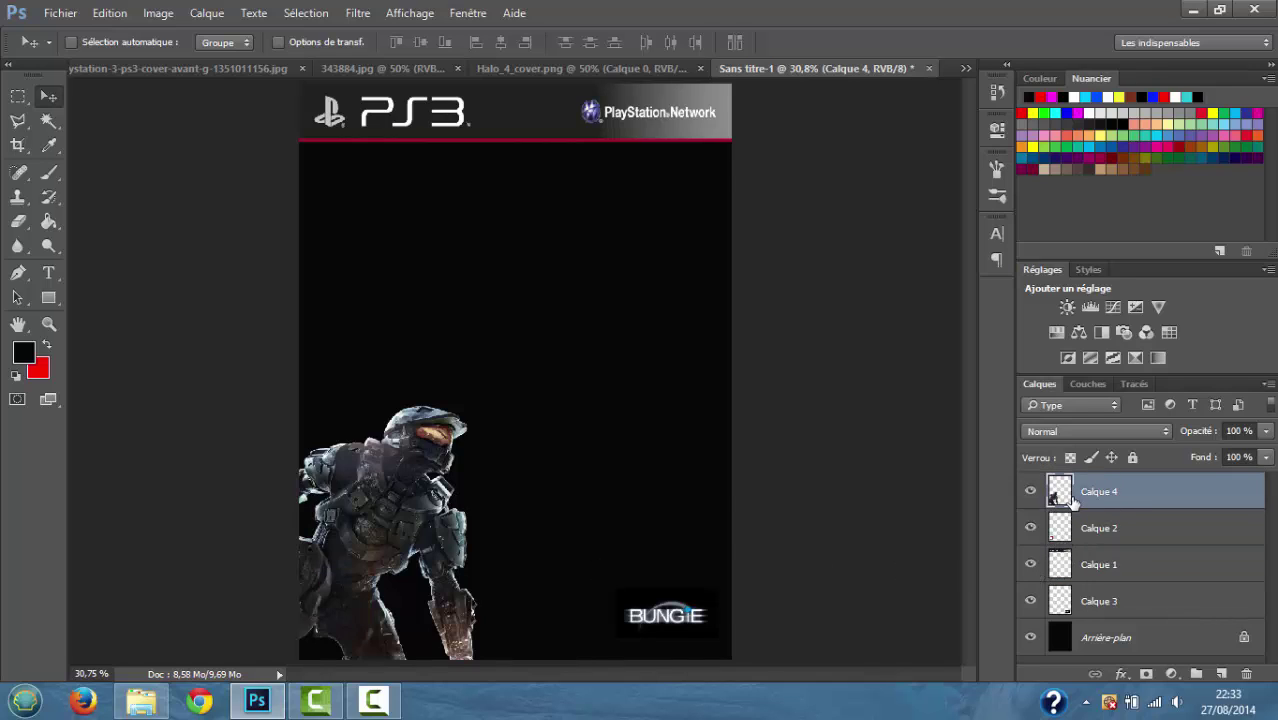
left_click_drag(1071, 502, 1079, 582)
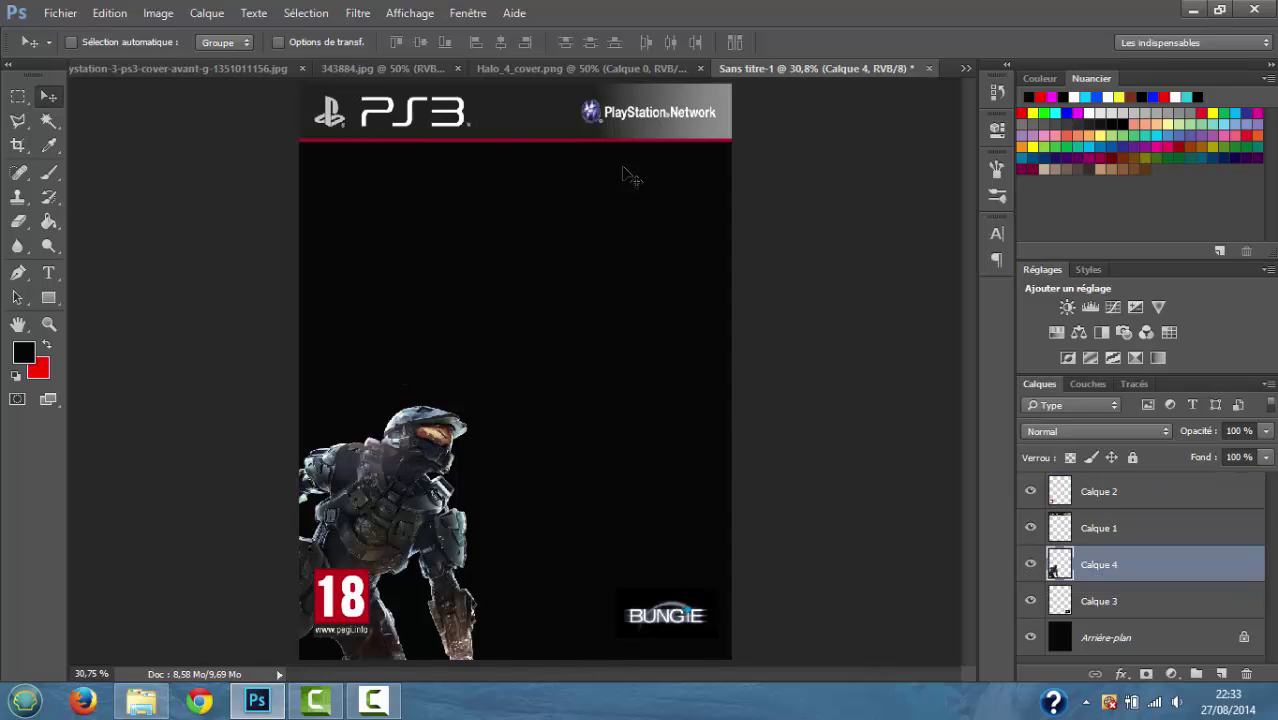
- Close the Tomb Raider cover, 343884.jpg and Halo_4_cover.png without saving changes, leaving only Sans titre-1 open
left_click(420, 72)
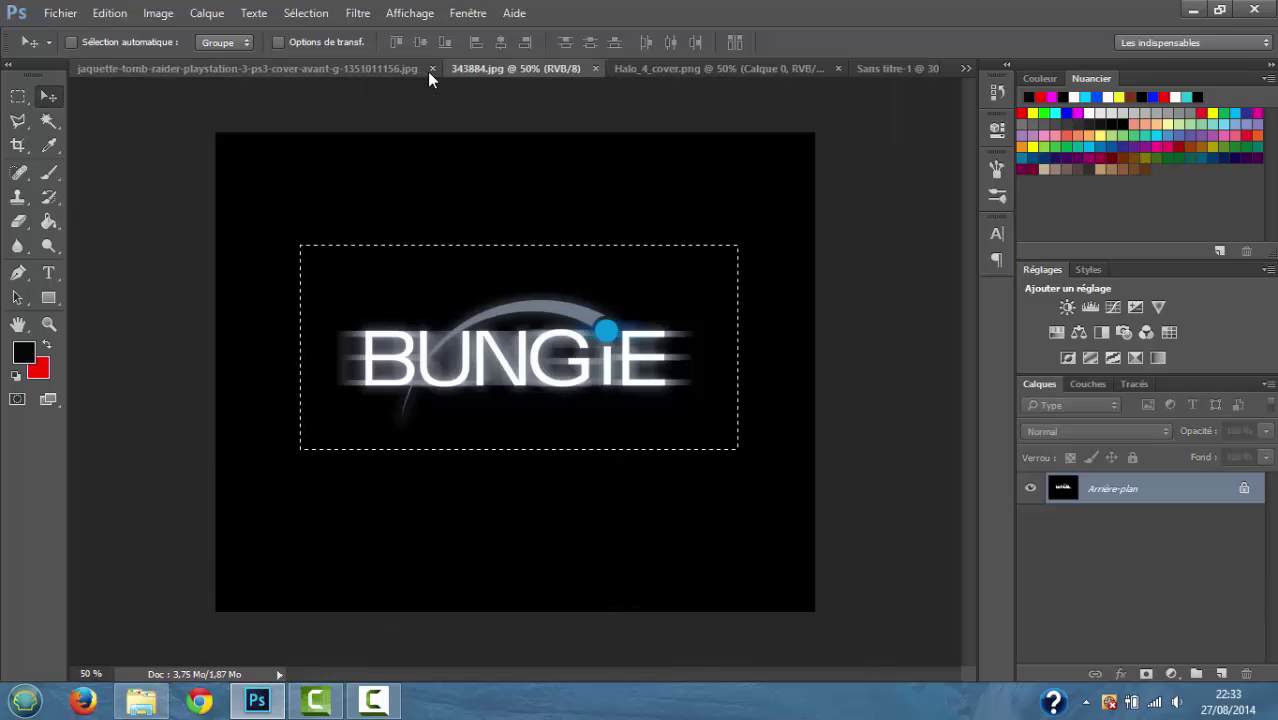
left_click(428, 69)
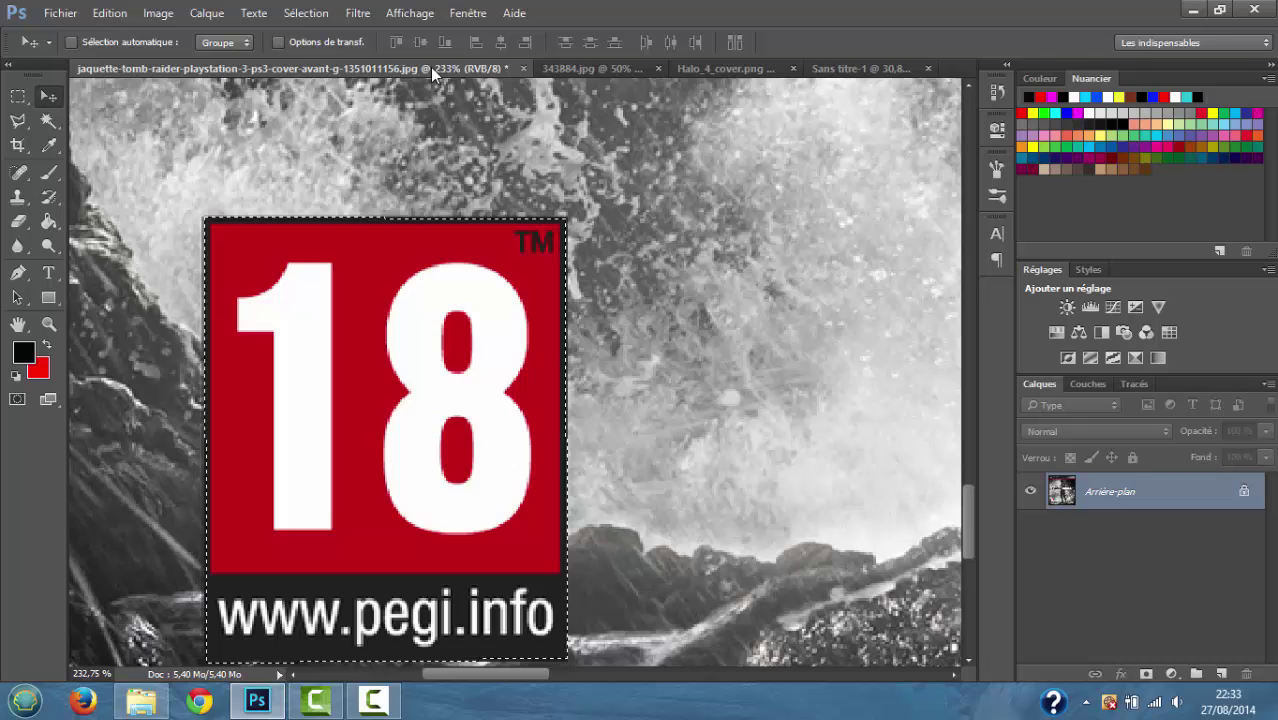
left_click(522, 69)
left_click(619, 277)
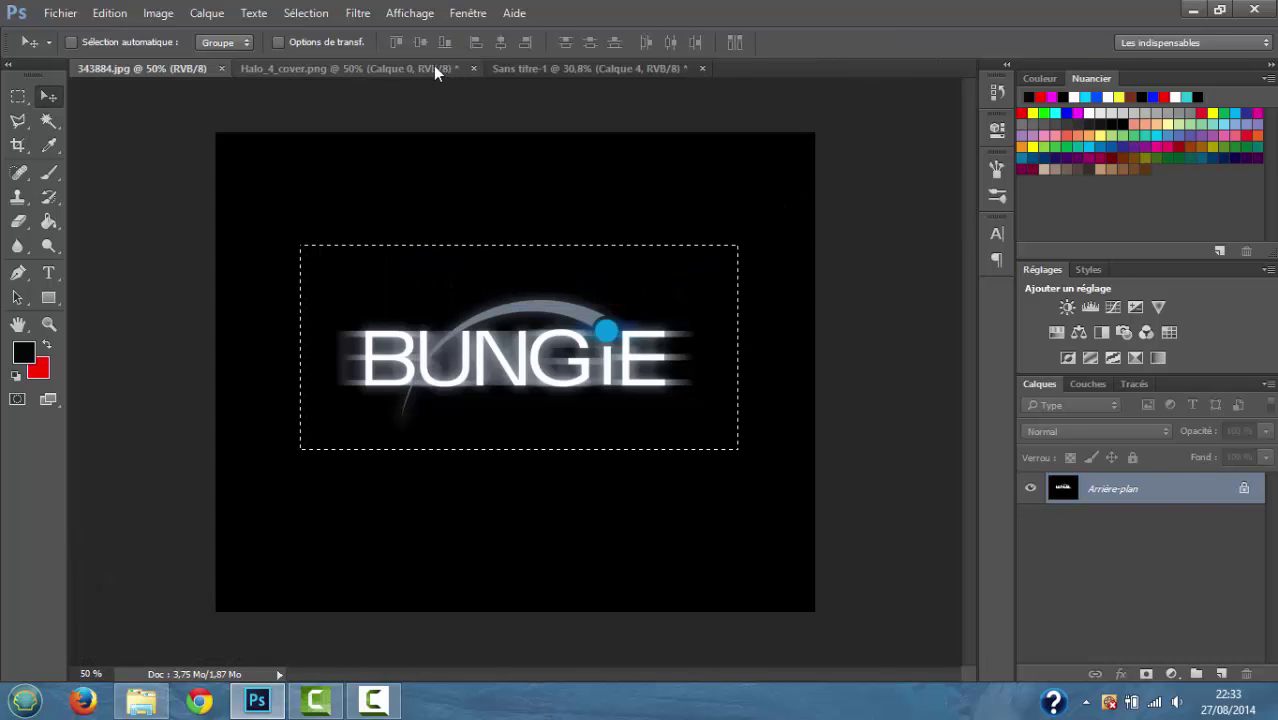
left_click(221, 69)
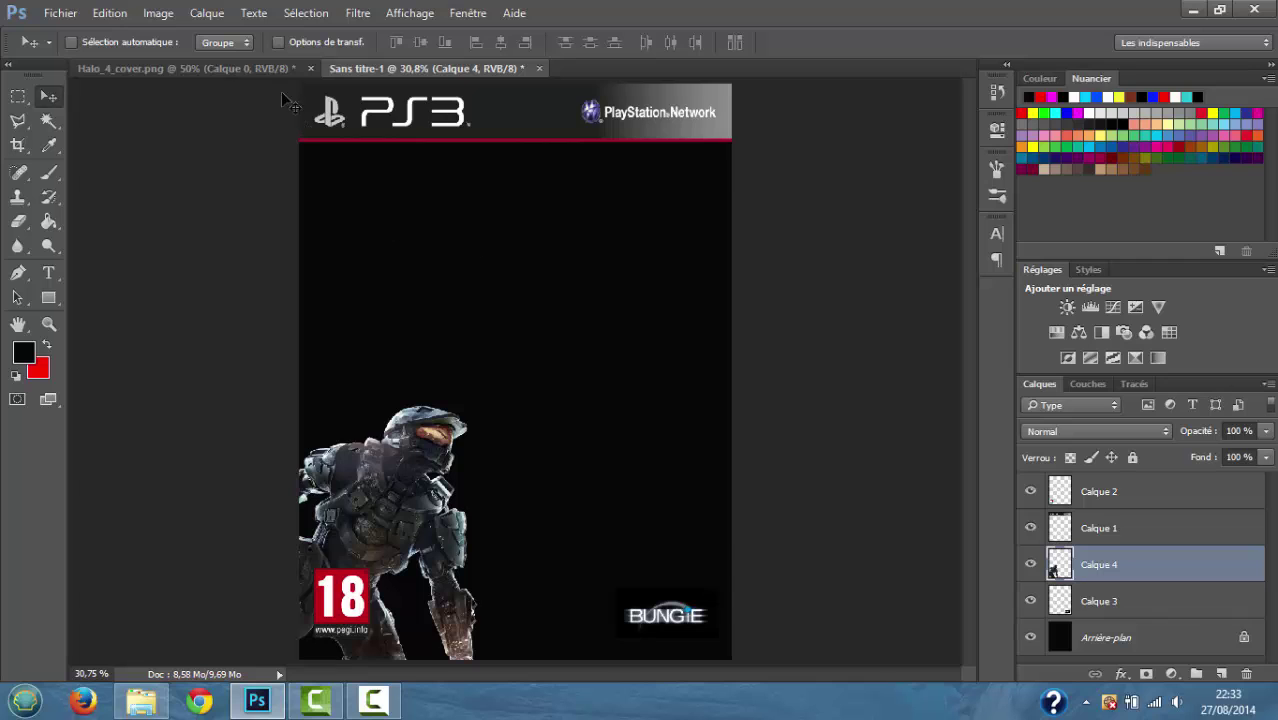
left_click(263, 73)
left_click(310, 69)
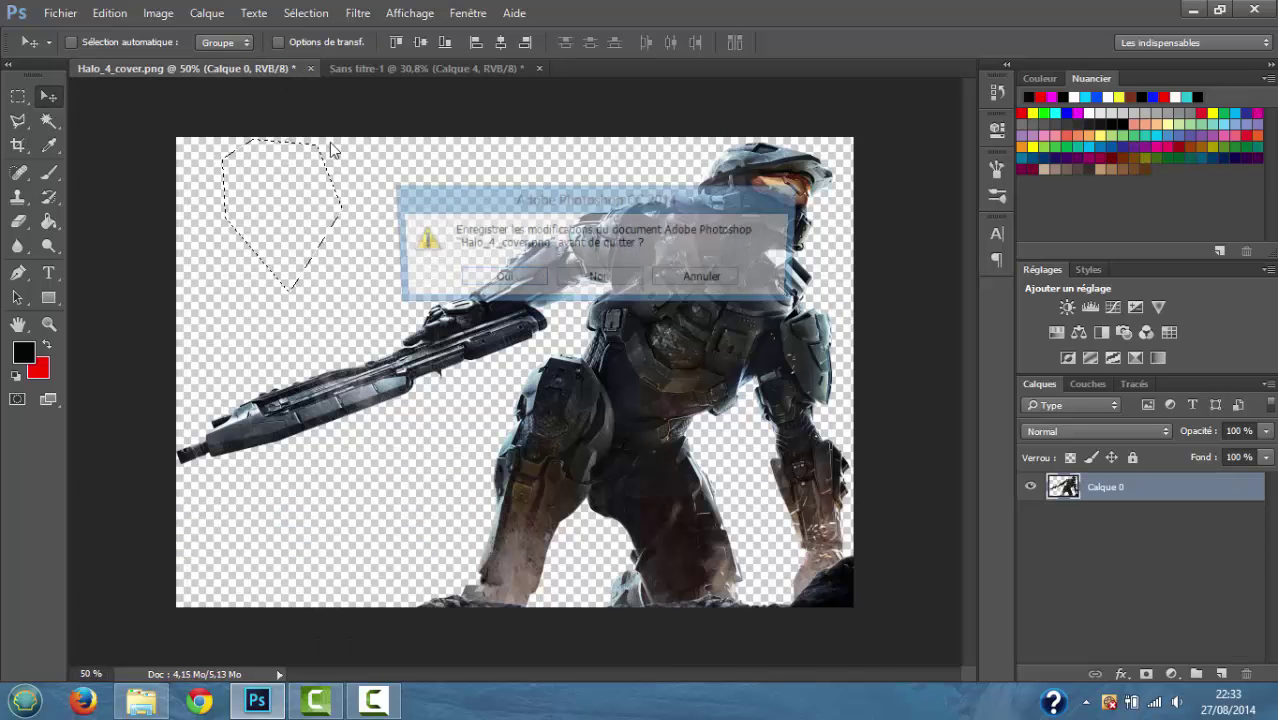
left_click(606, 276)
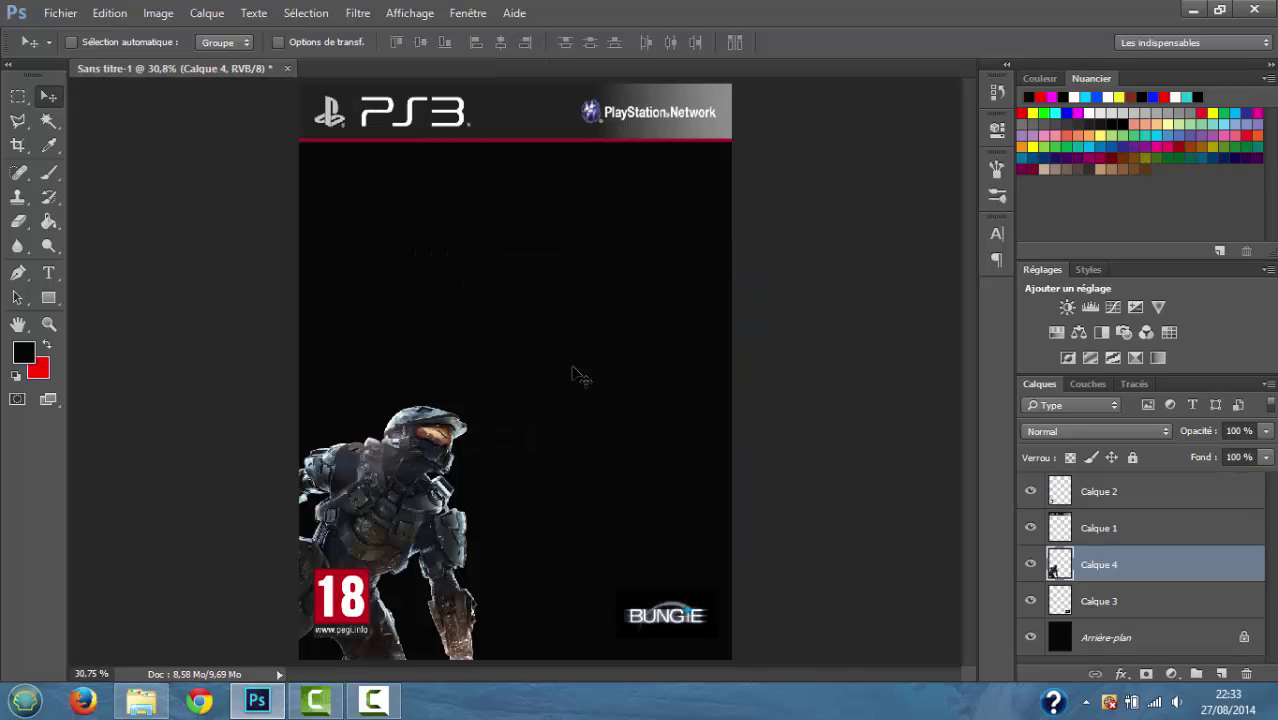
- Stamp the 659 px planet brush once in the near-black foreground colour on Calque 4, in the upper-right area of the page
left_click(52, 173)
left_click(87, 169)
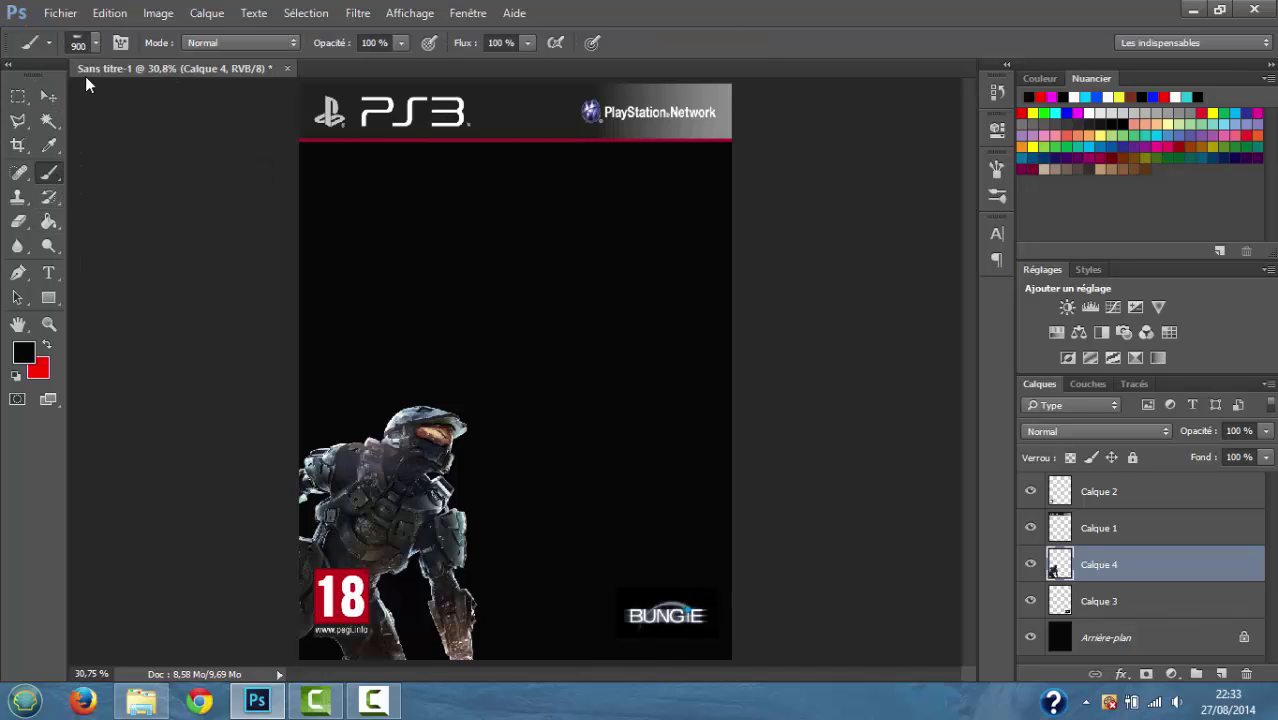
left_click(95, 44)
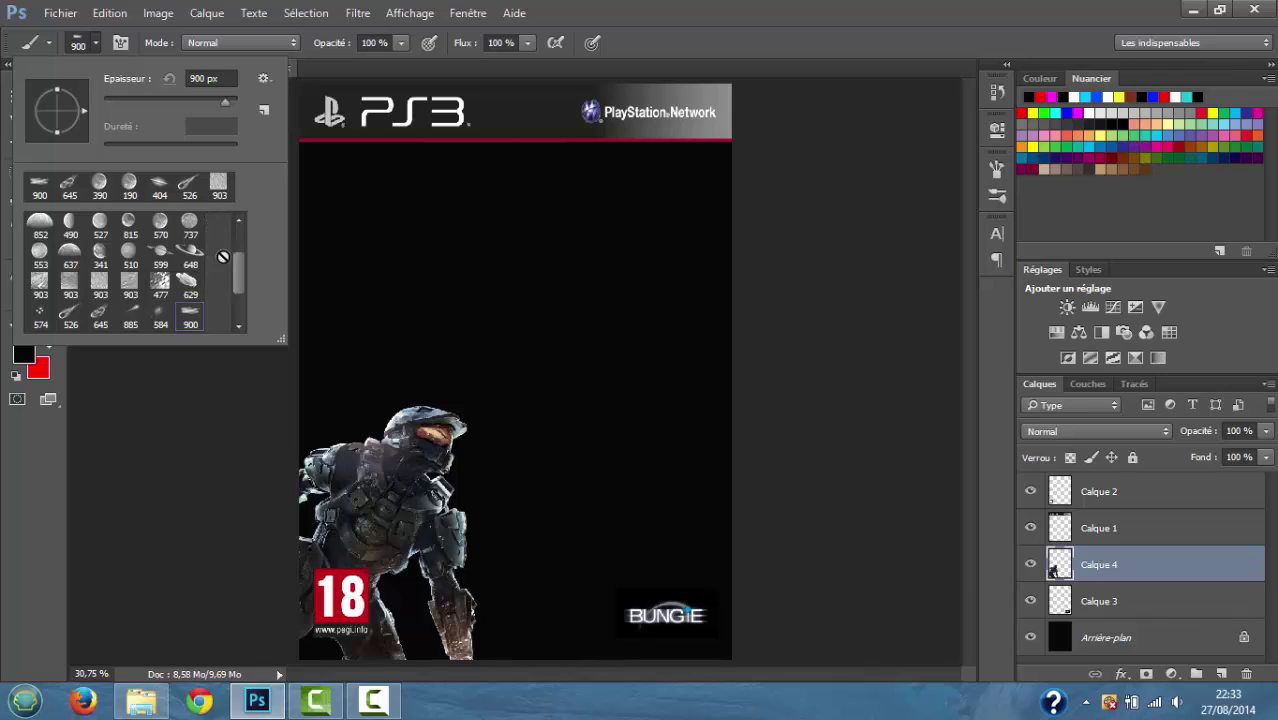
mouse_move(237, 275)
left_mouse_down()
mouse_move(238, 240)
mouse_move(239, 263)
left_mouse_up()
left_click(155, 233)
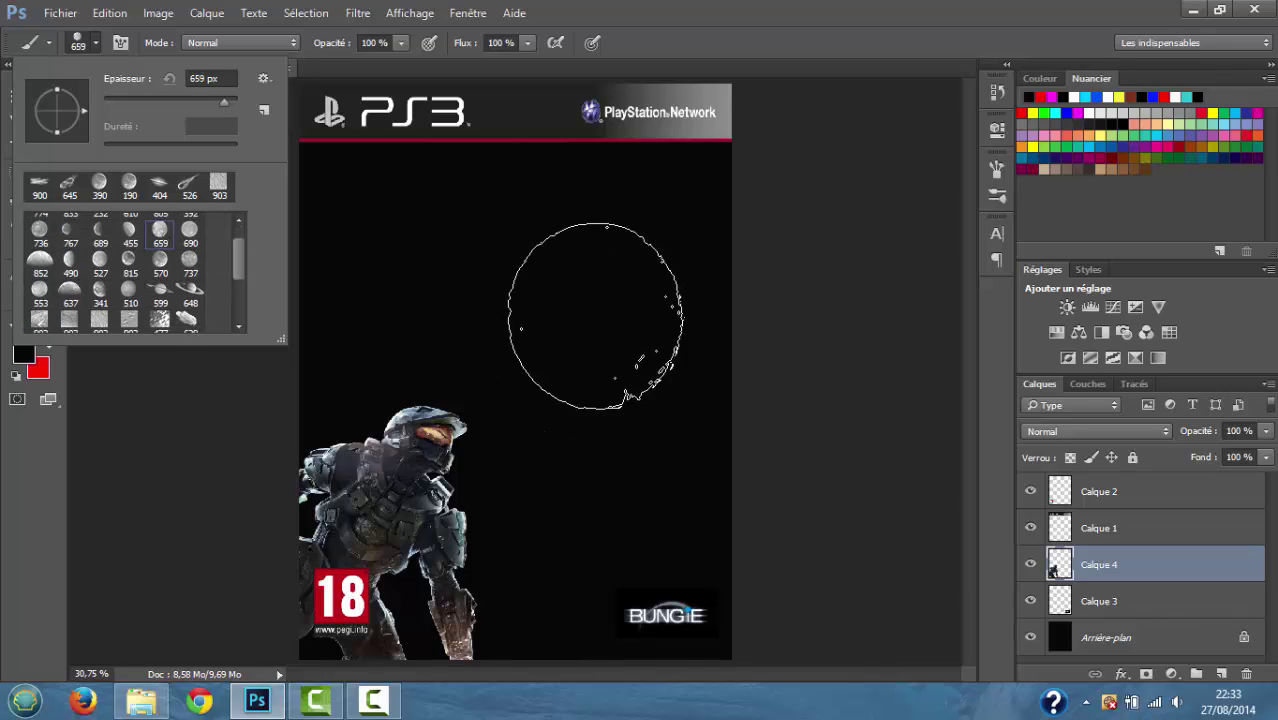
left_click(590, 298)
- Set the foreground colour to ffffff, try a white stamp of the 659 px planet brush below the banner, and undo it
left_click(23, 352)
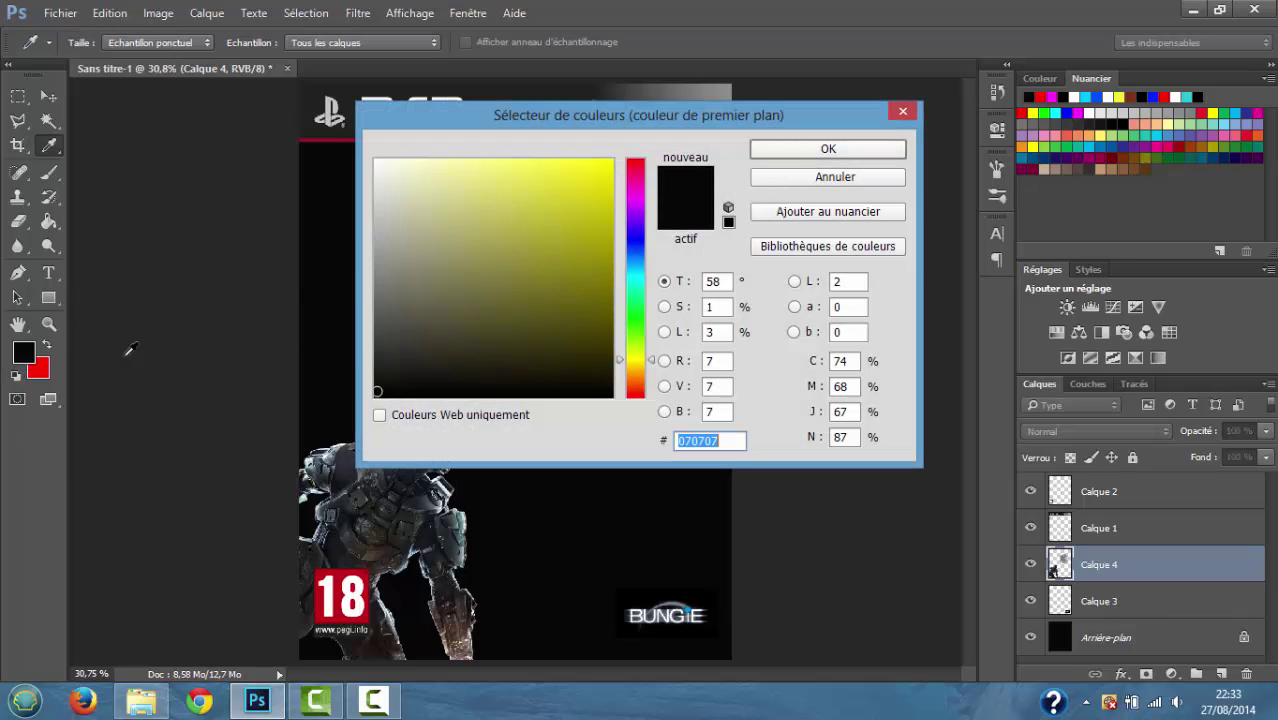
type("ffffff")
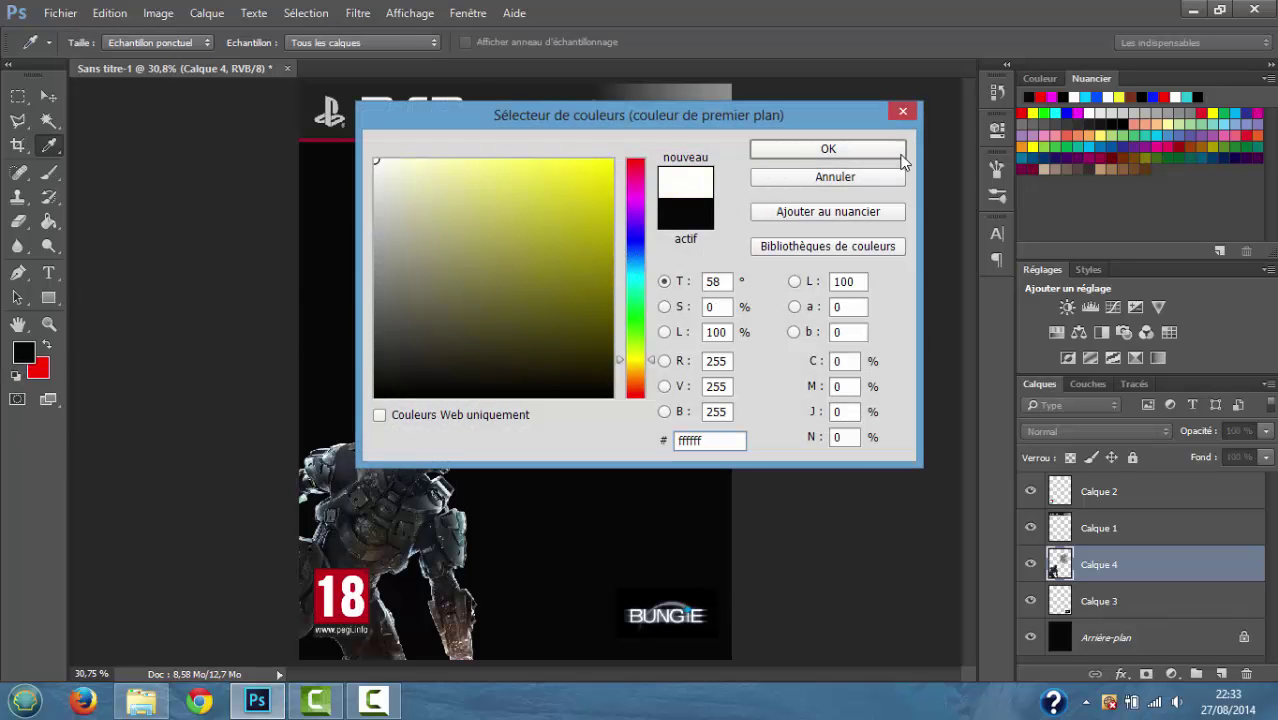
left_click(898, 150)
left_click(543, 248)
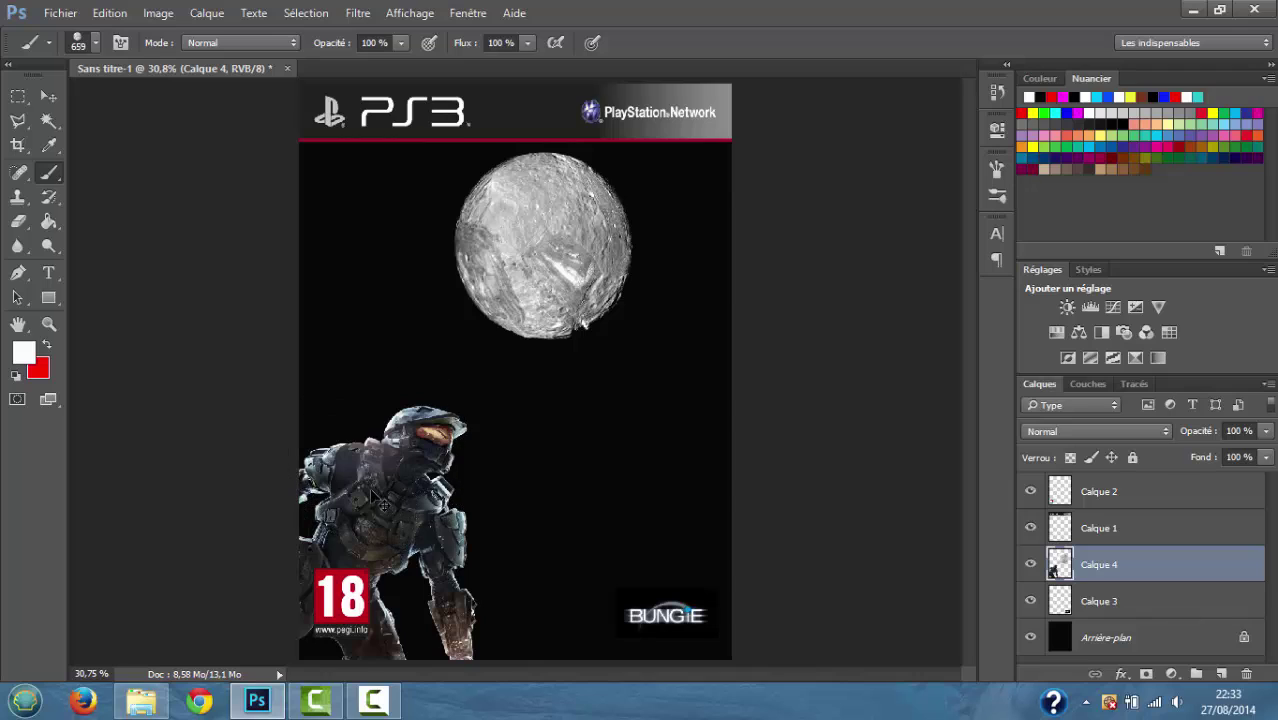
key("ctrl+z")
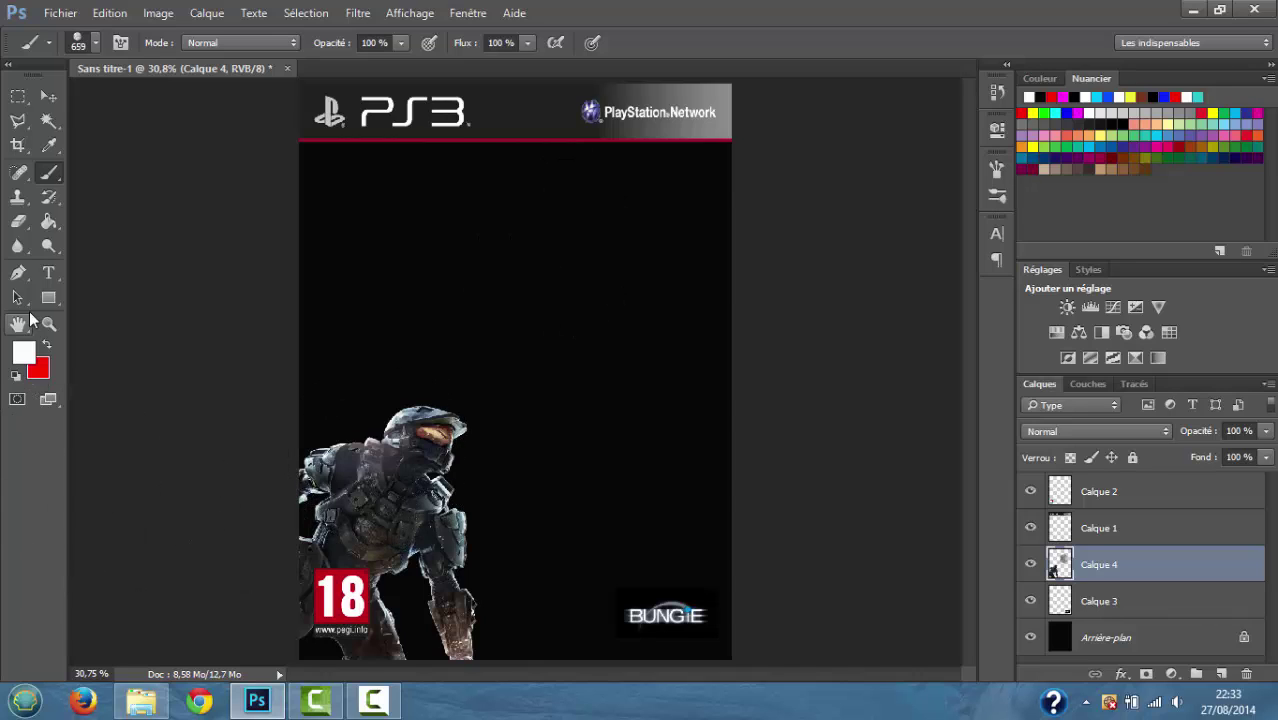
- Stamp a white ringed planet with the 648 px brush in the upper-right area of the page, below the banner
left_click(95, 43)
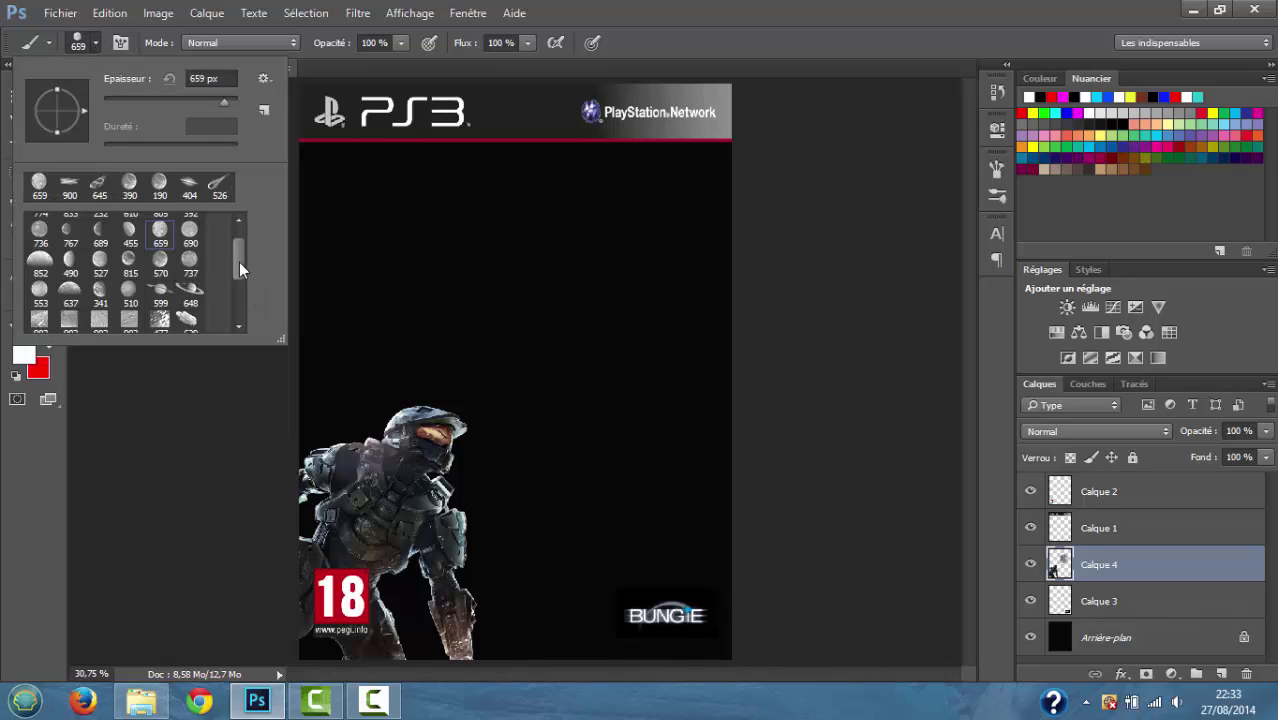
left_click(186, 293)
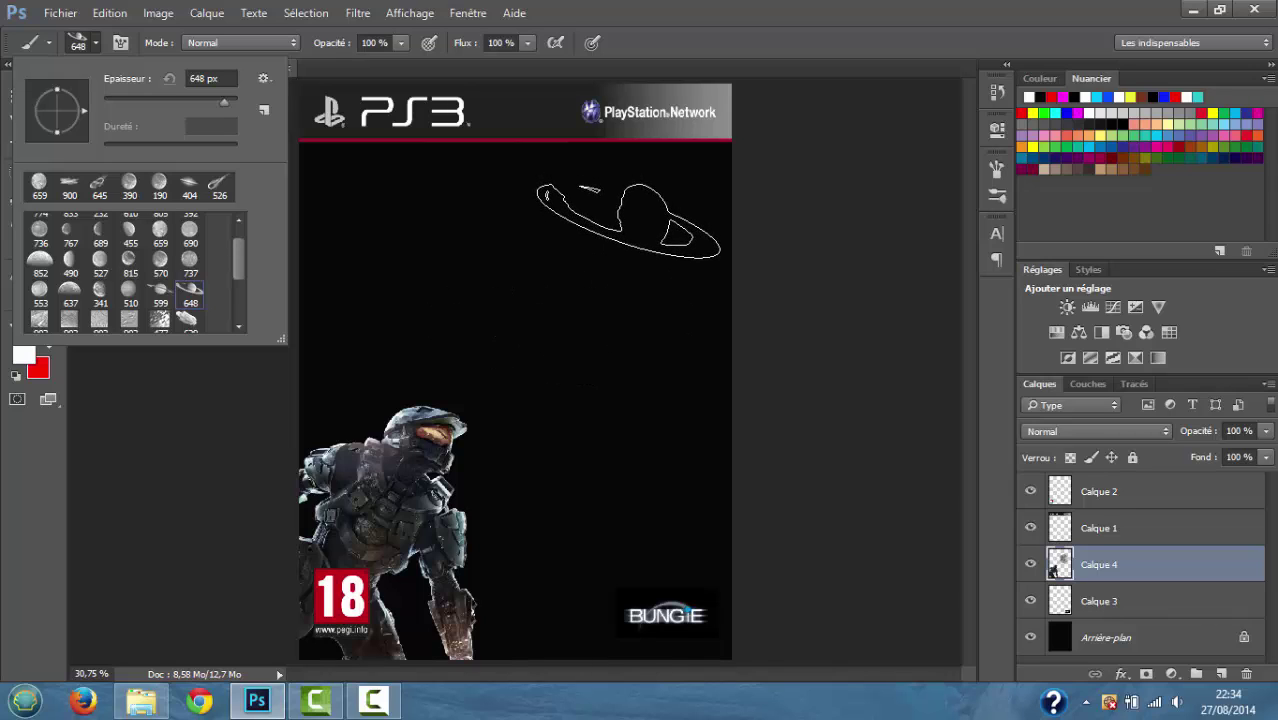
left_click(628, 220)
left_click(628, 220)
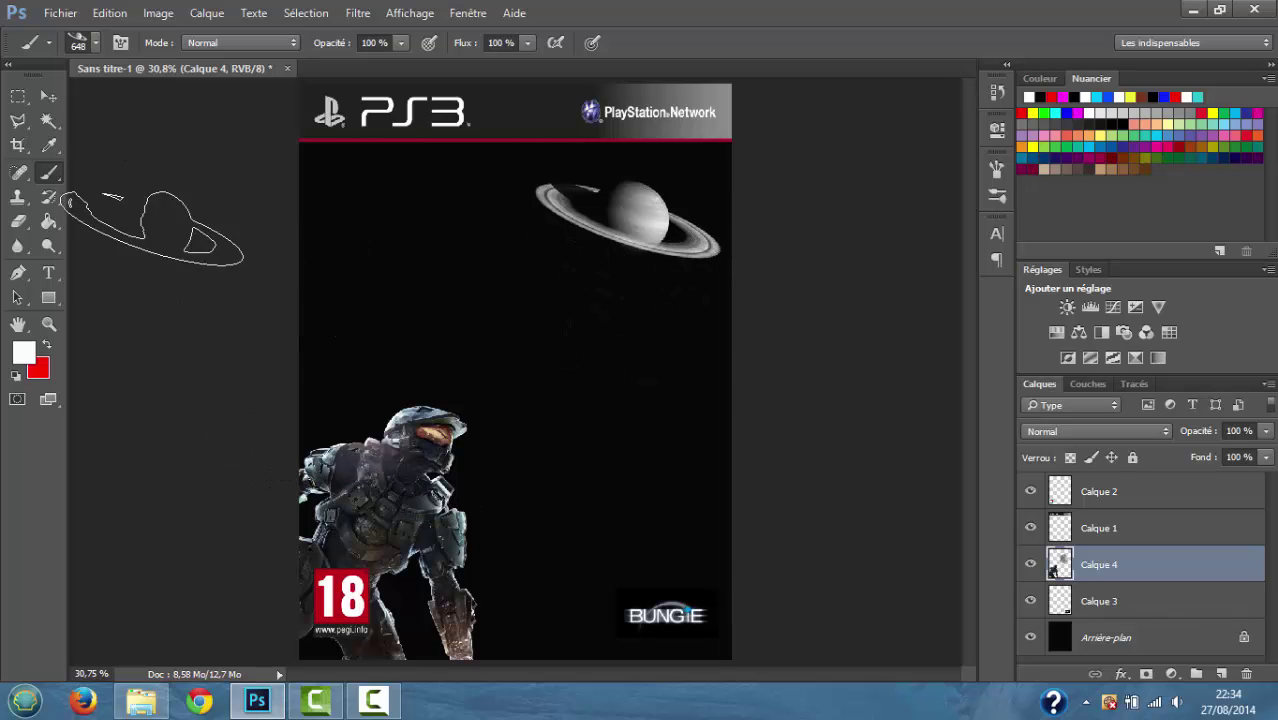
- Stamp eight comets in the red swatch colour across the black area around the soldier and ringed planet, using the 526 px comet brush
left_click(94, 45)
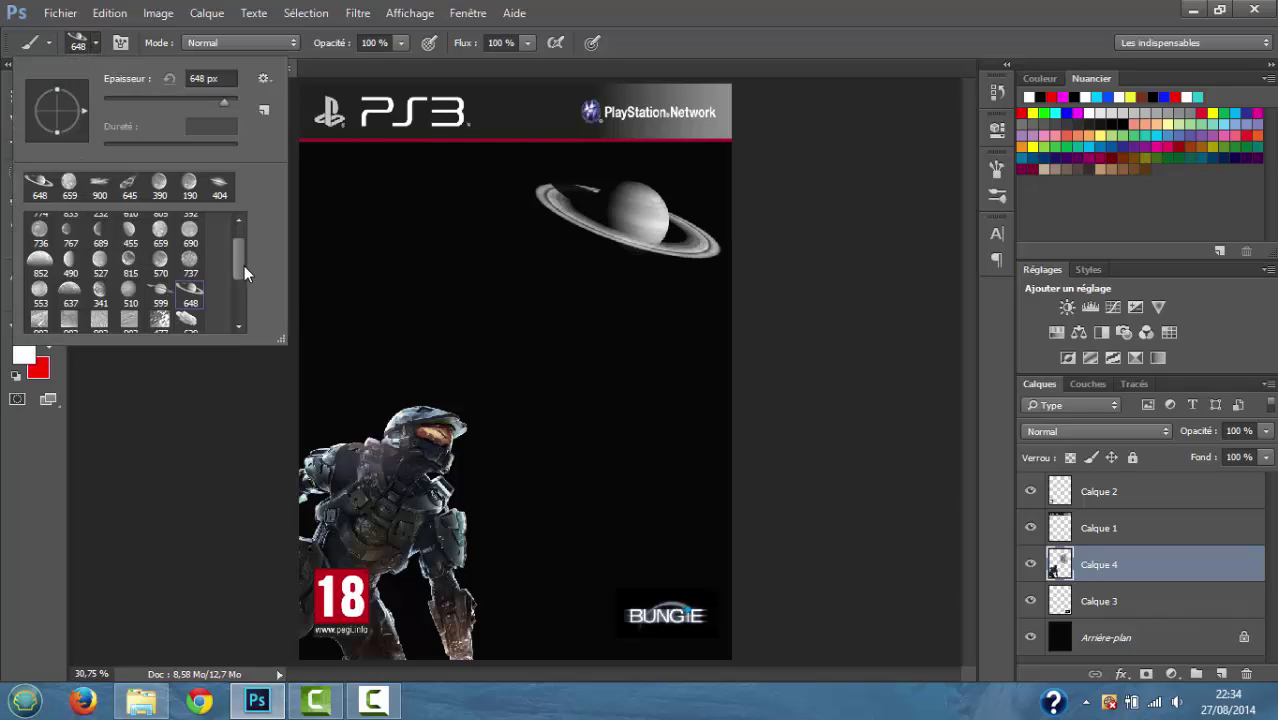
left_click_drag(239, 264, 238, 300)
left_click(70, 258)
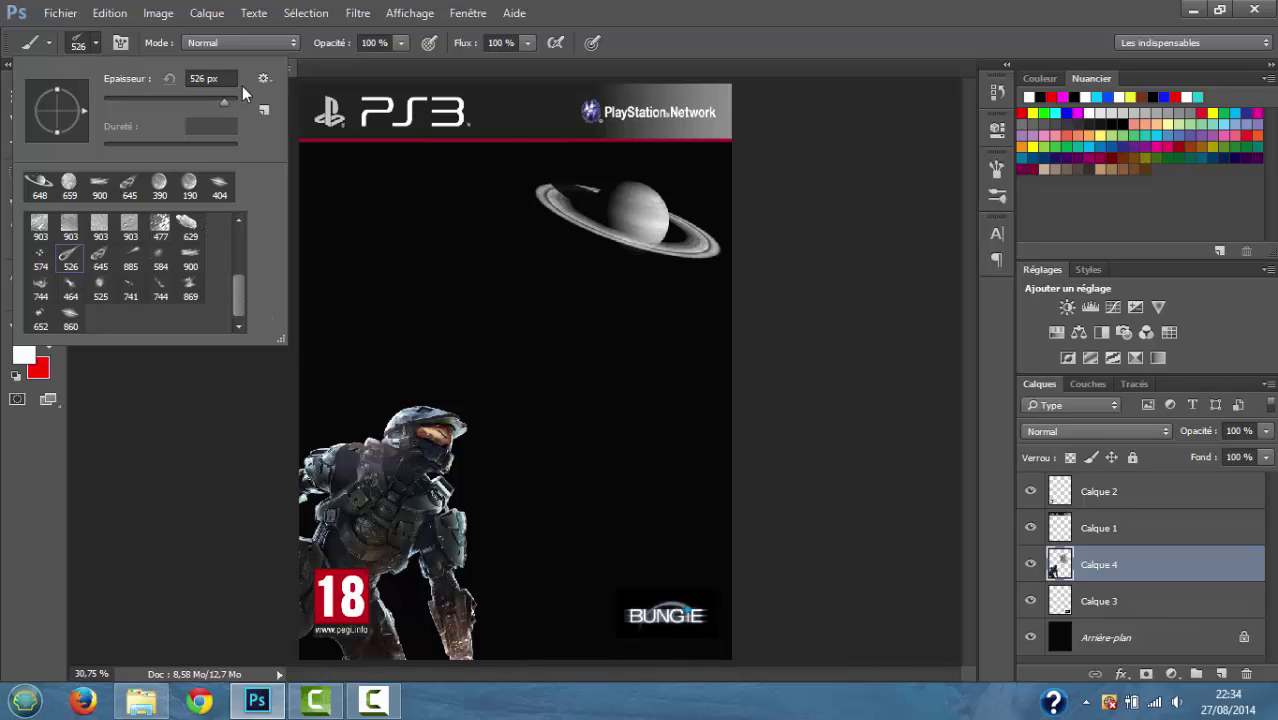
left_click(96, 46)
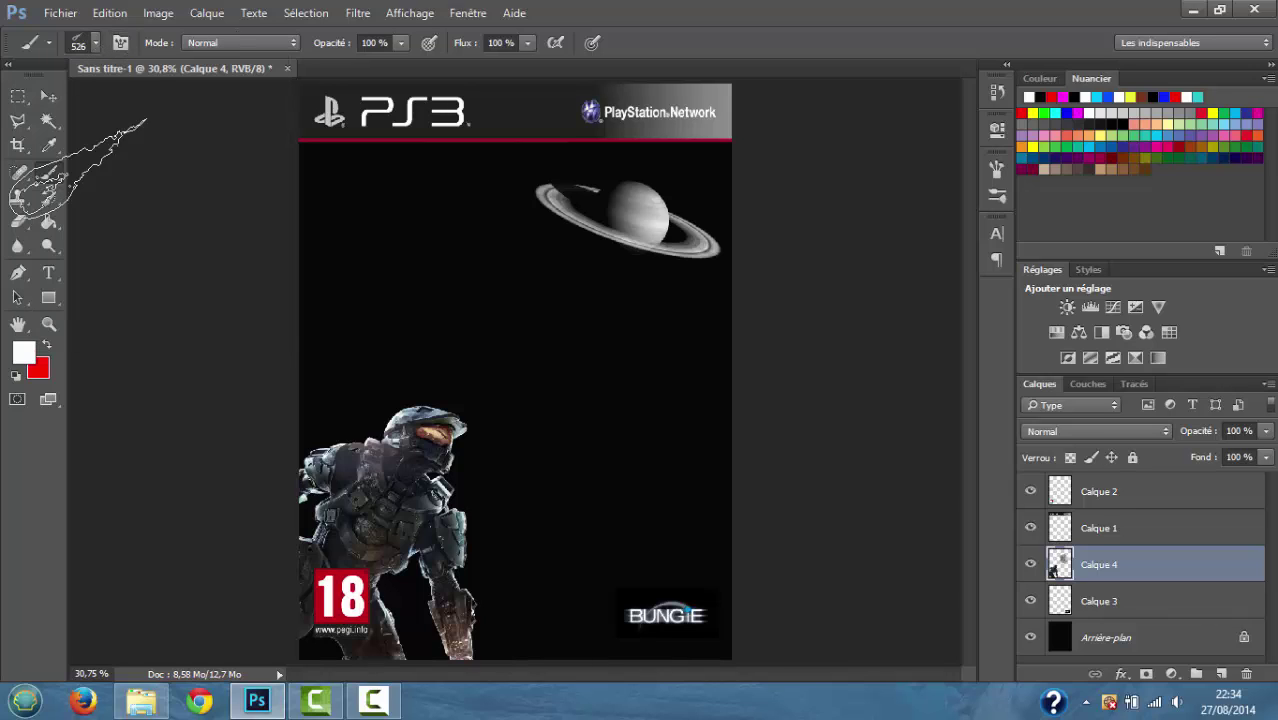
left_click(47, 345)
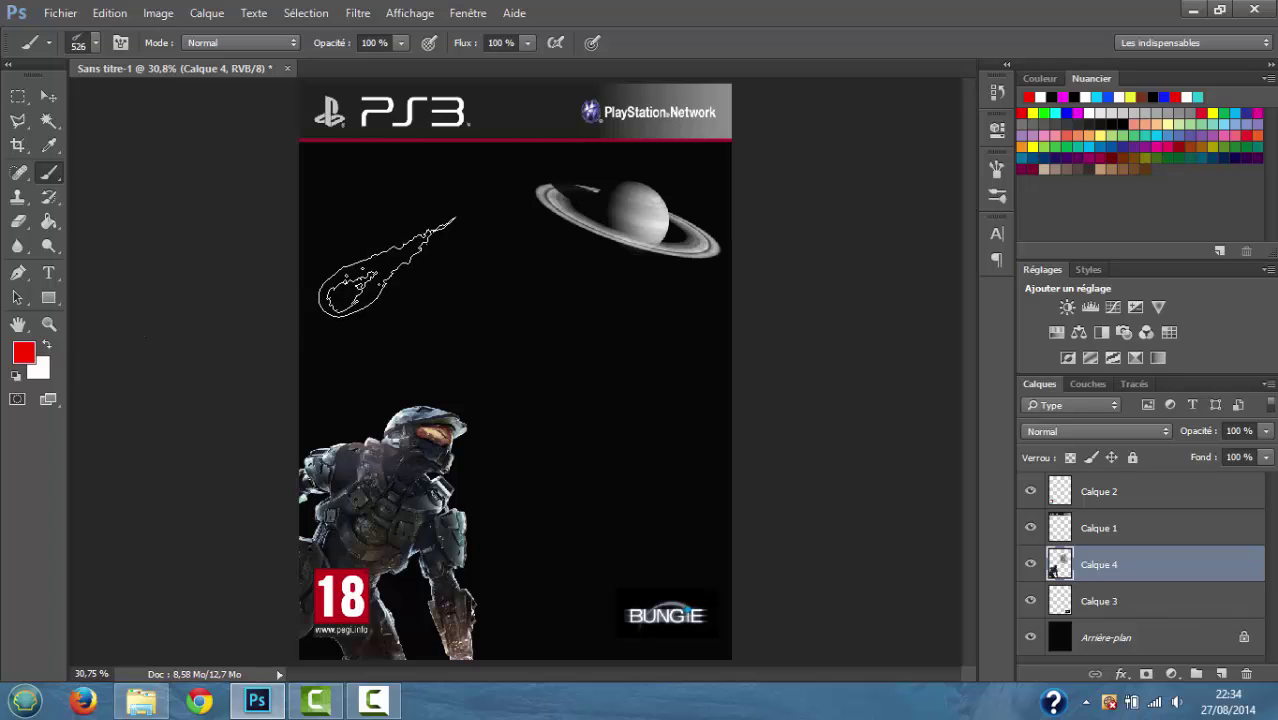
left_click(439, 219)
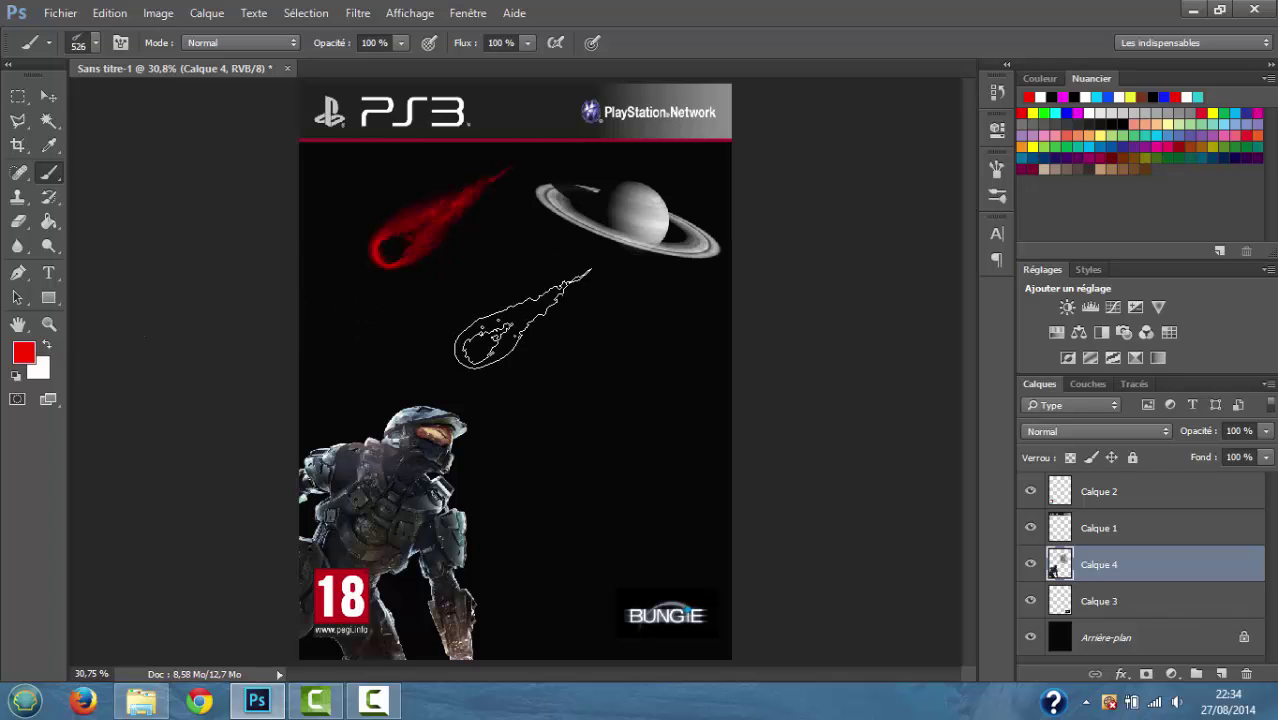
left_click(526, 321)
left_click(576, 380)
left_click(610, 472)
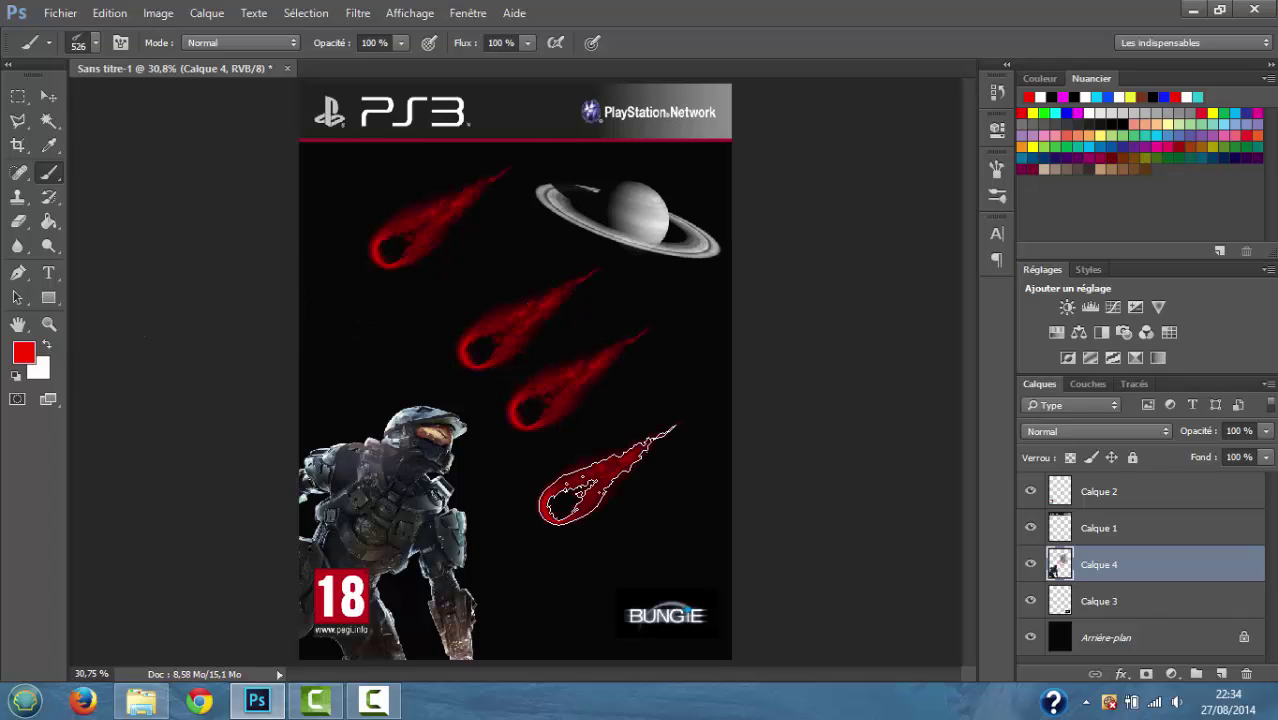
left_click(566, 554)
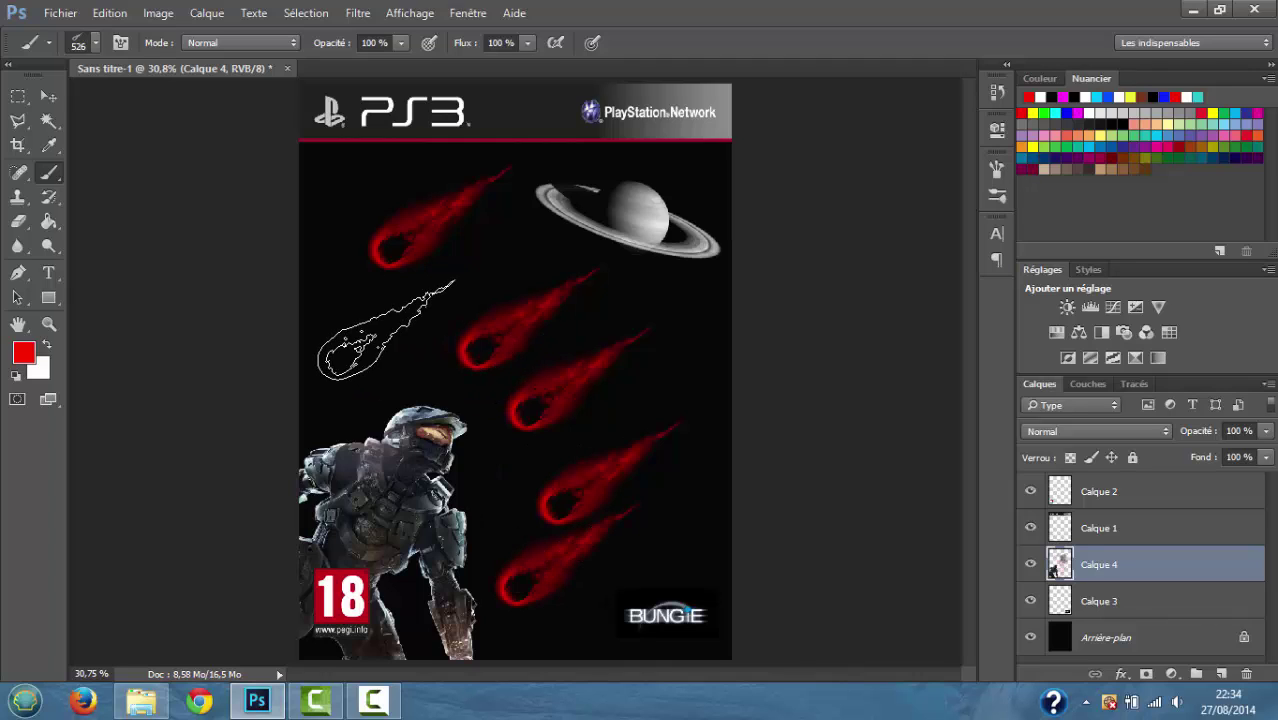
left_click(386, 330)
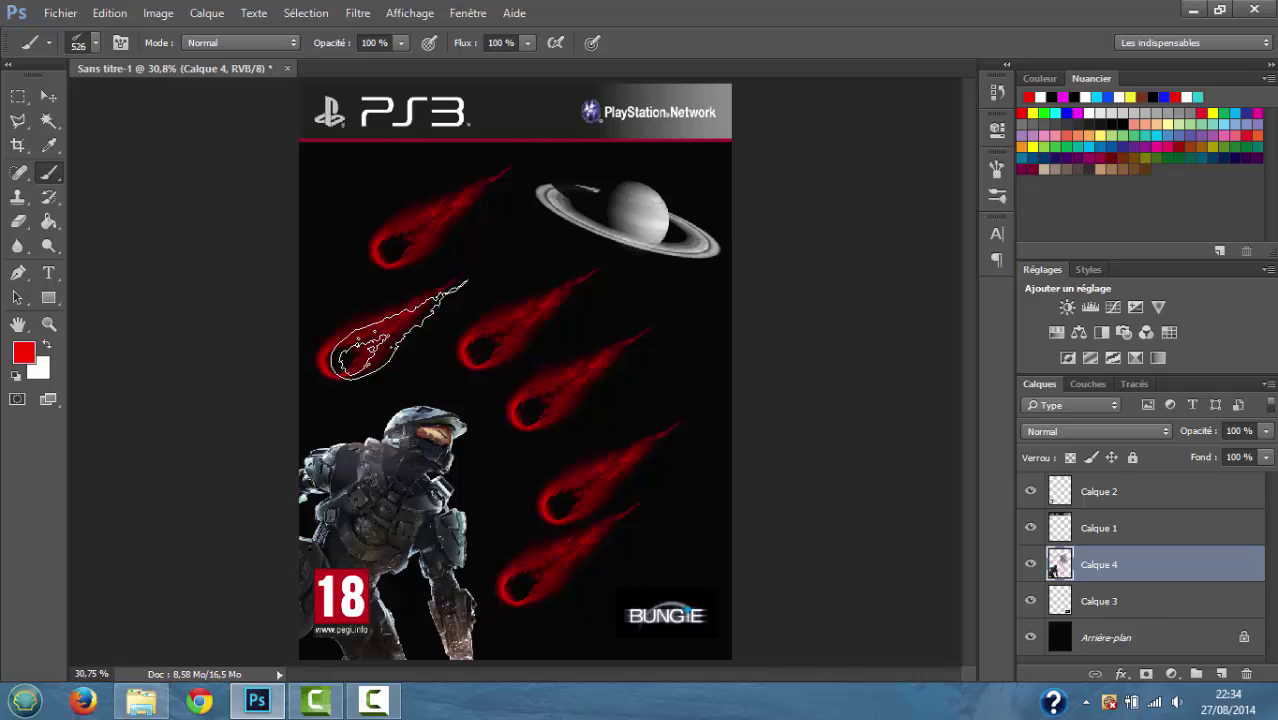
left_click(533, 236)
left_click(614, 347)
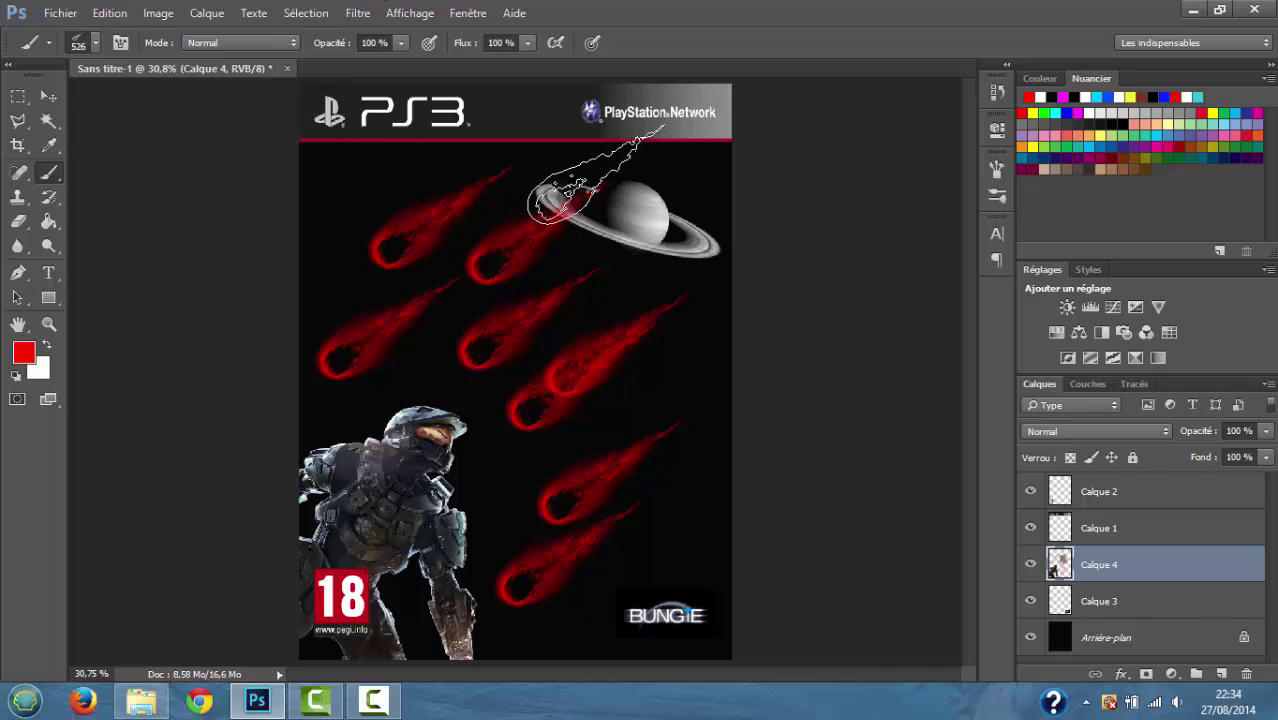
- Switch to the 690 px moon brush with a white foreground, try one stamp at the page's upper-left edge, and undo it
left_click(93, 45)
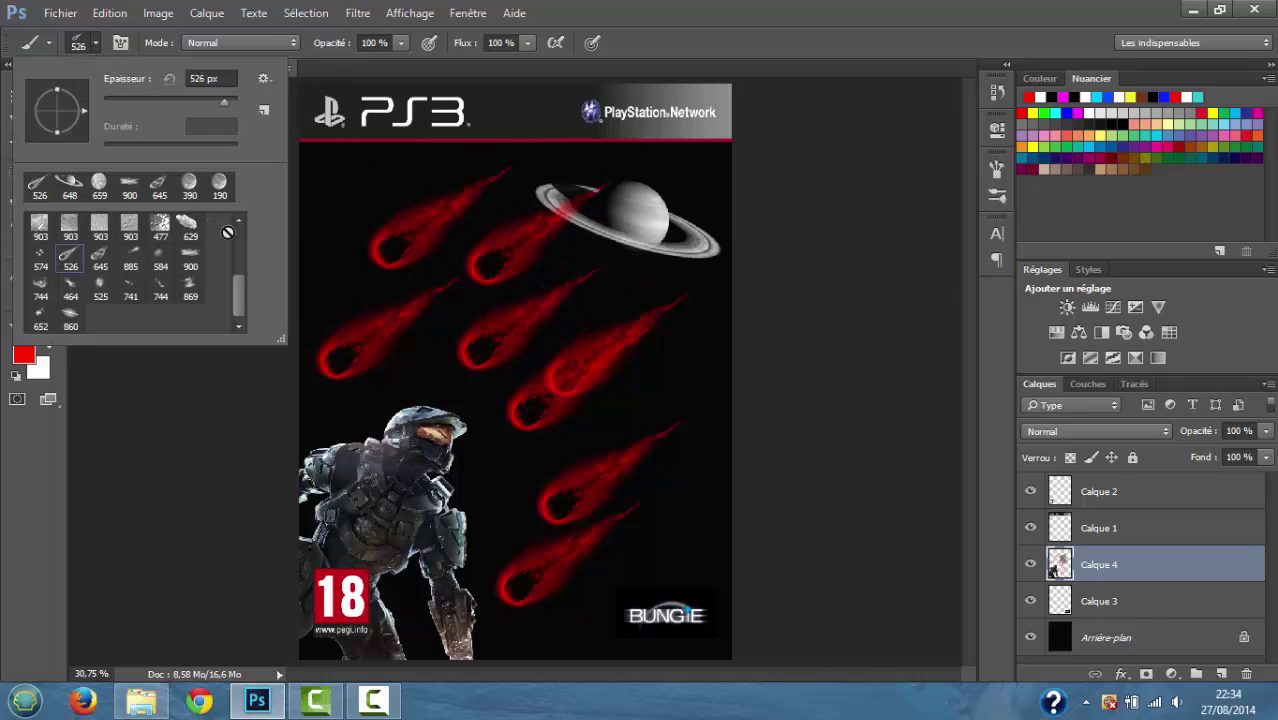
left_click_drag(240, 286, 240, 253)
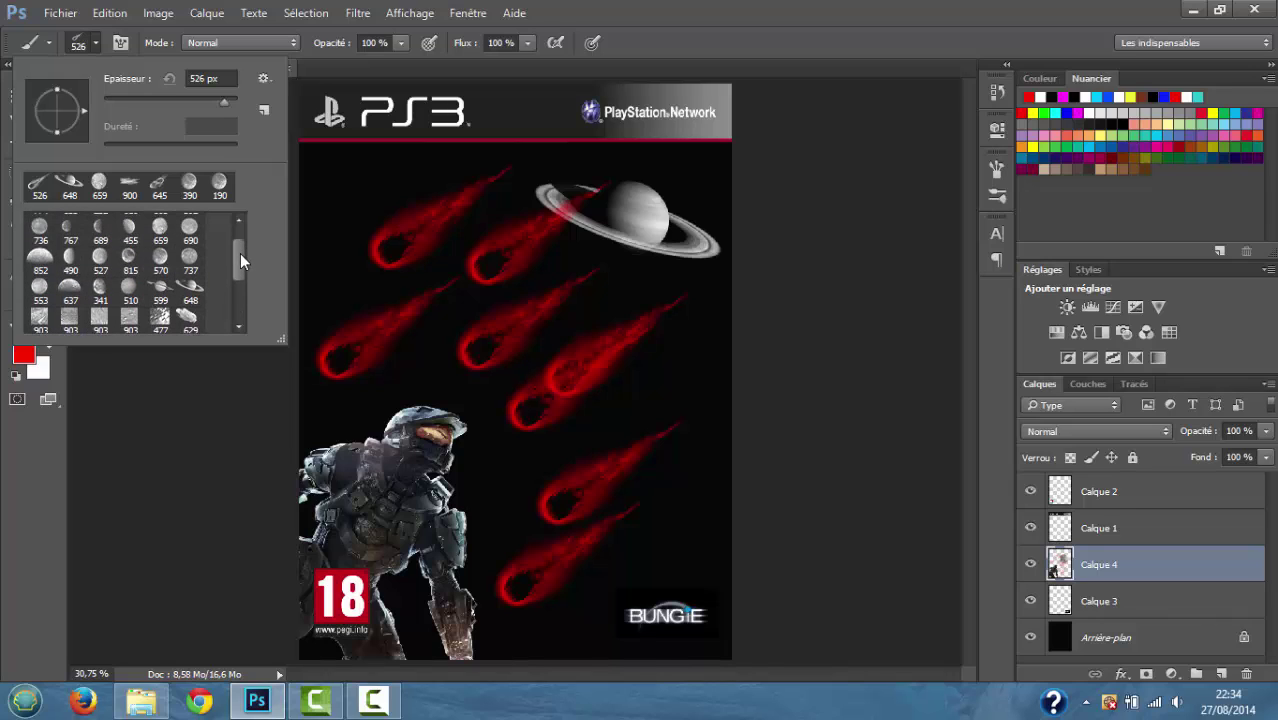
left_click(189, 230)
left_click(48, 330)
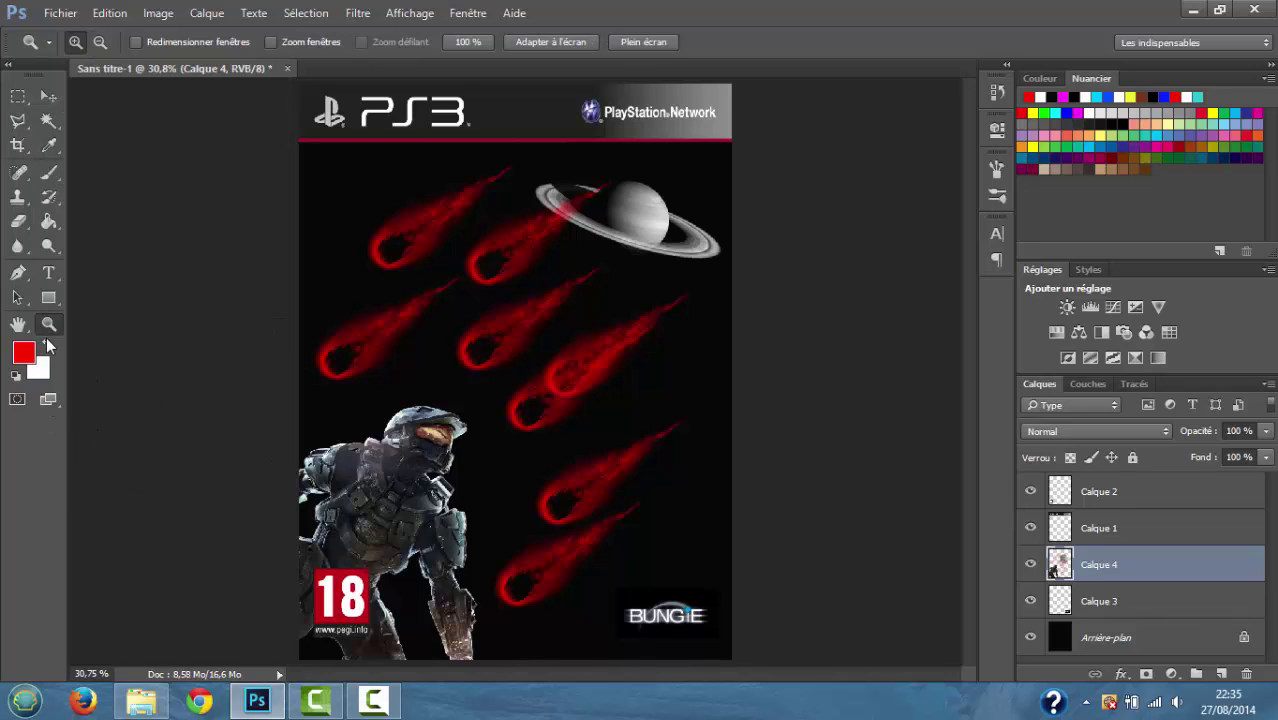
left_click(48, 172)
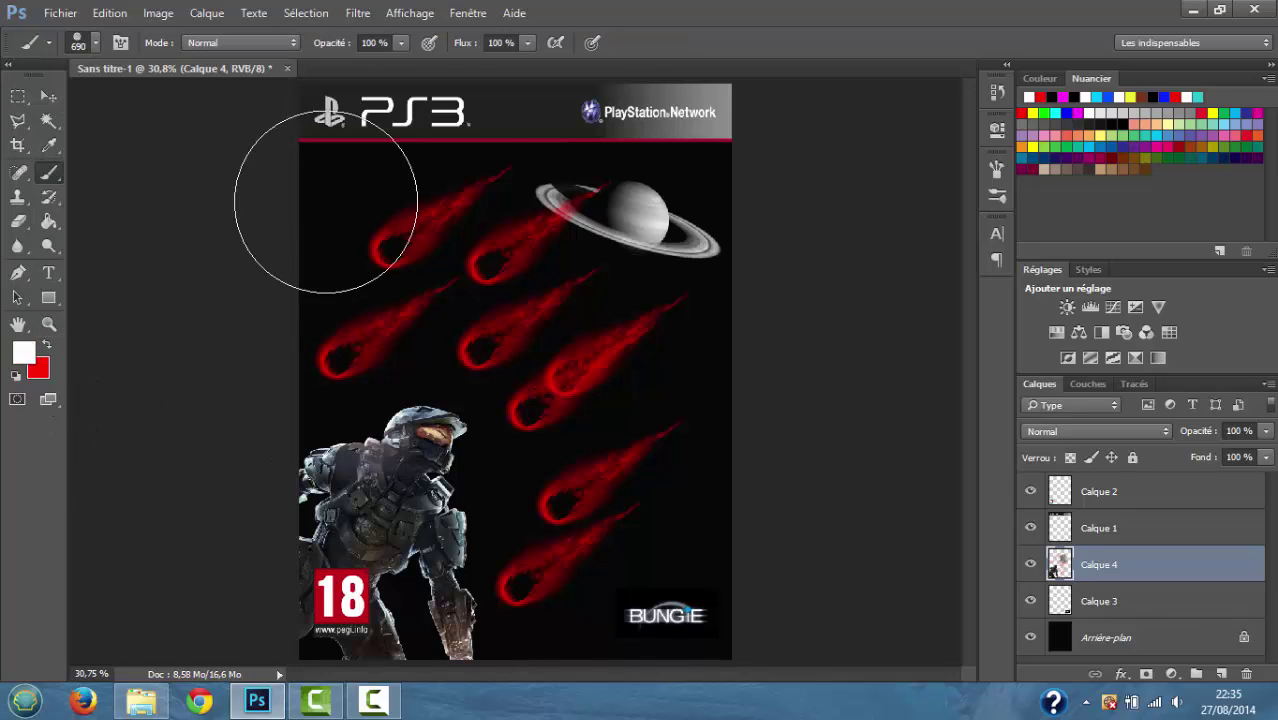
left_click(291, 236)
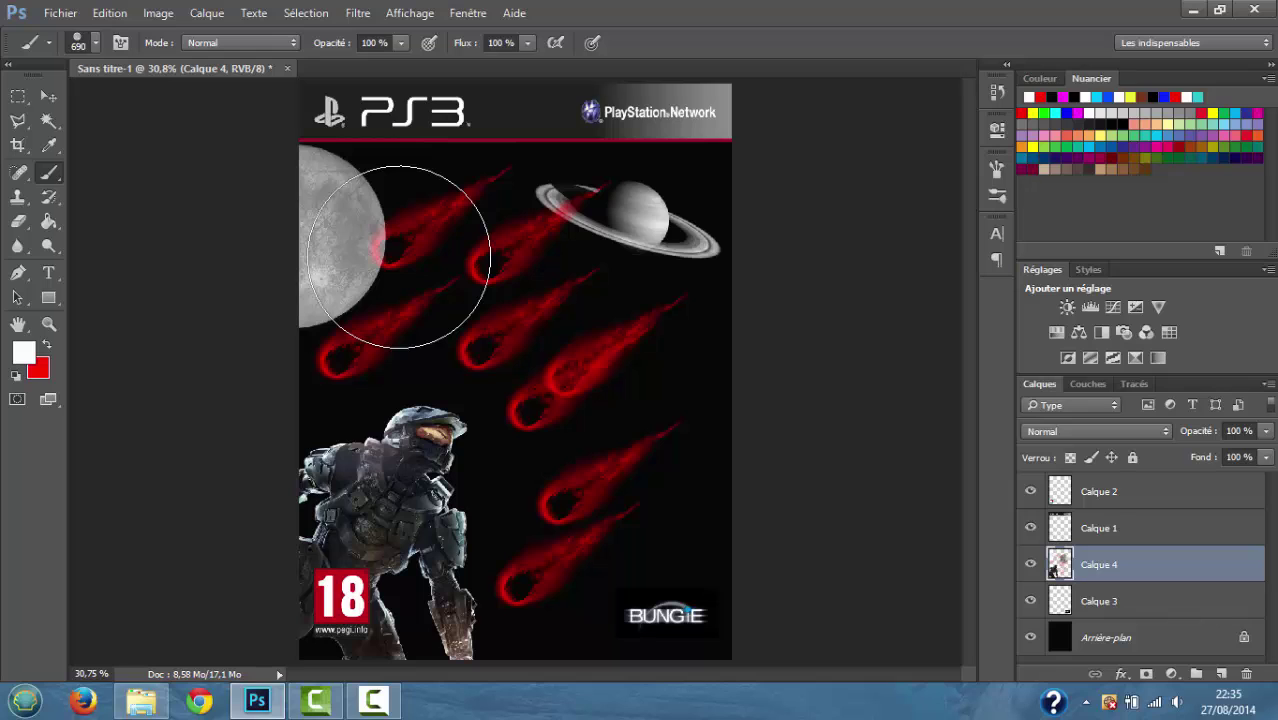
key("ctrl+z")
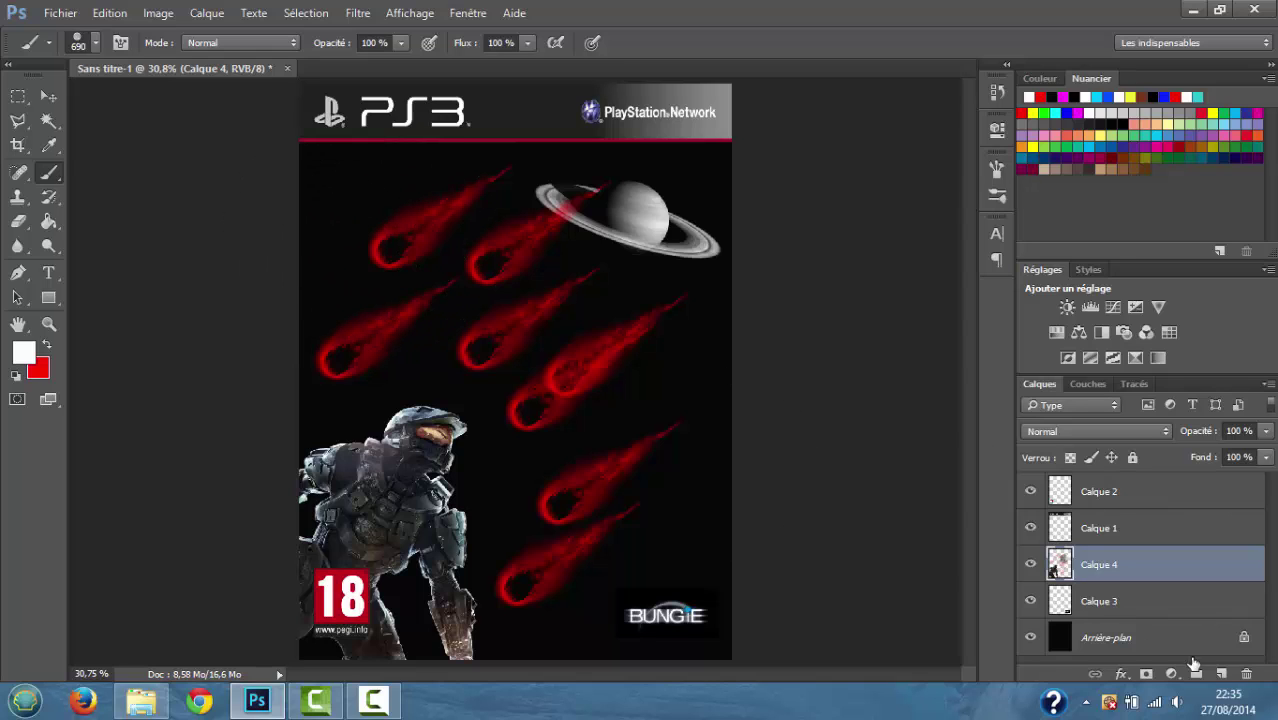
- Add a new layer above Calque 4 and stamp the white 690 px moon on it, in the page's upper-left area below the banner
left_click(1218, 678)
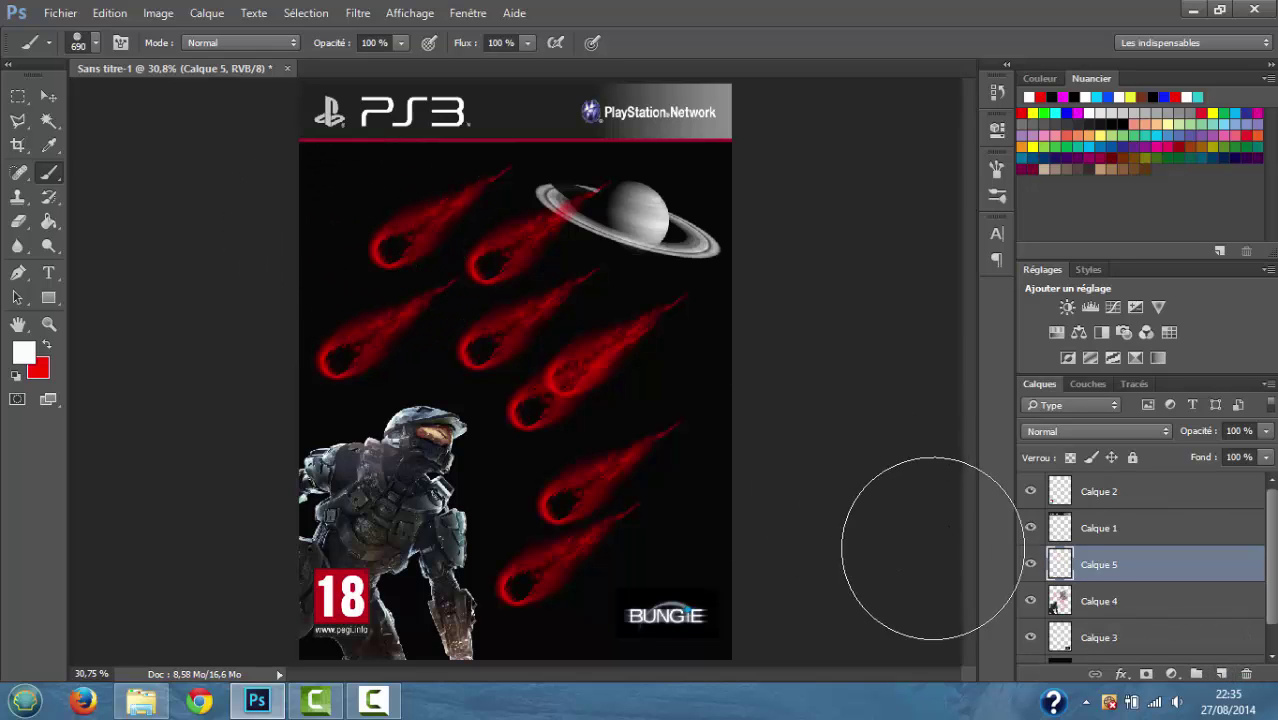
left_click(272, 247)
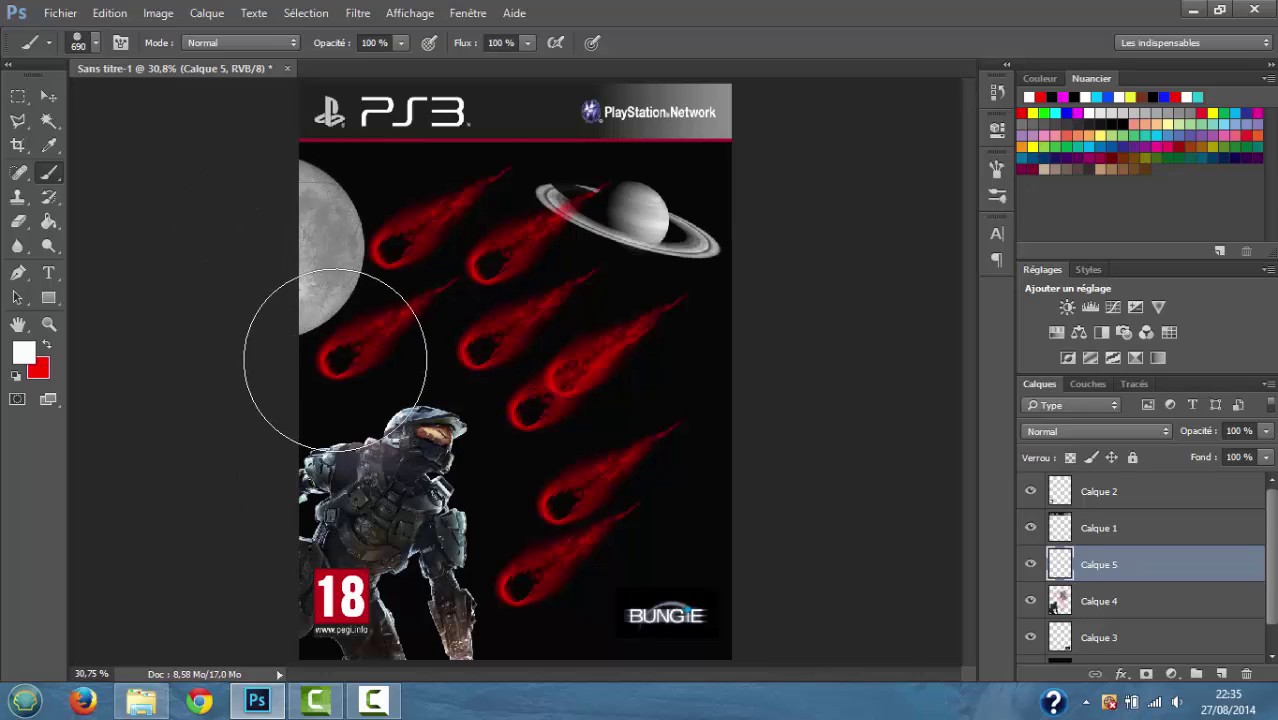
key("ctrl+z")
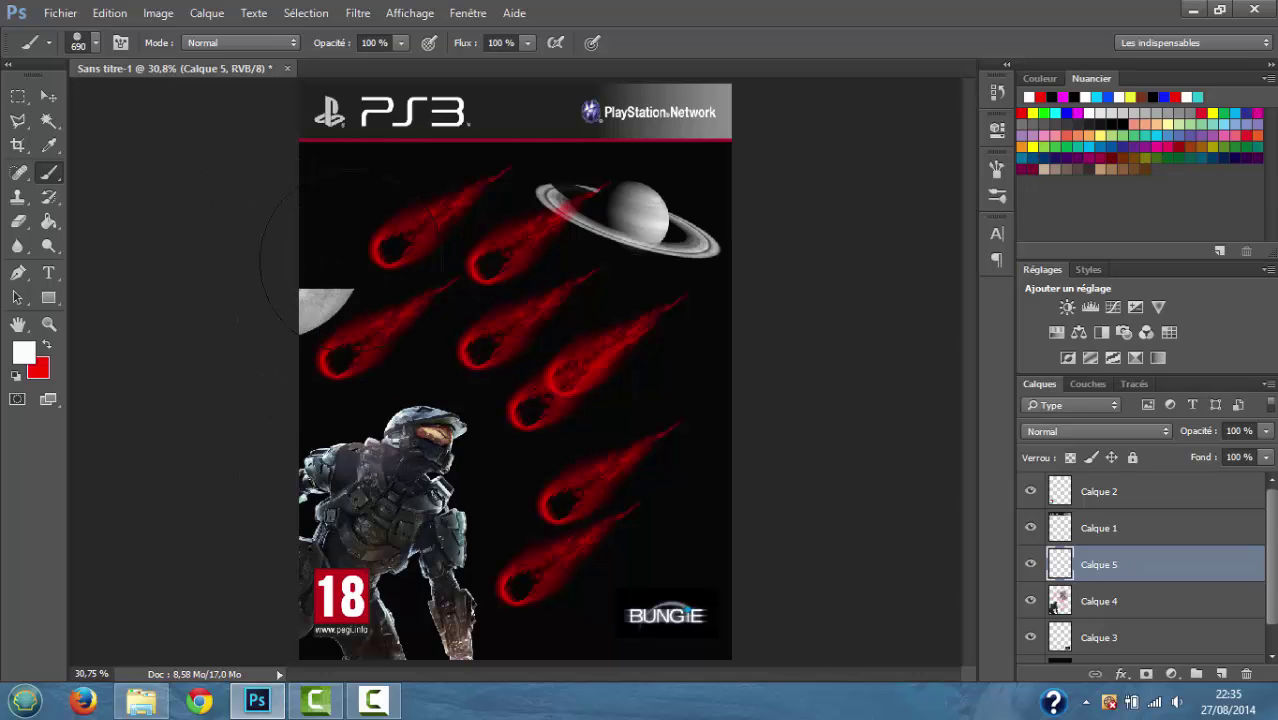
left_click(348, 254)
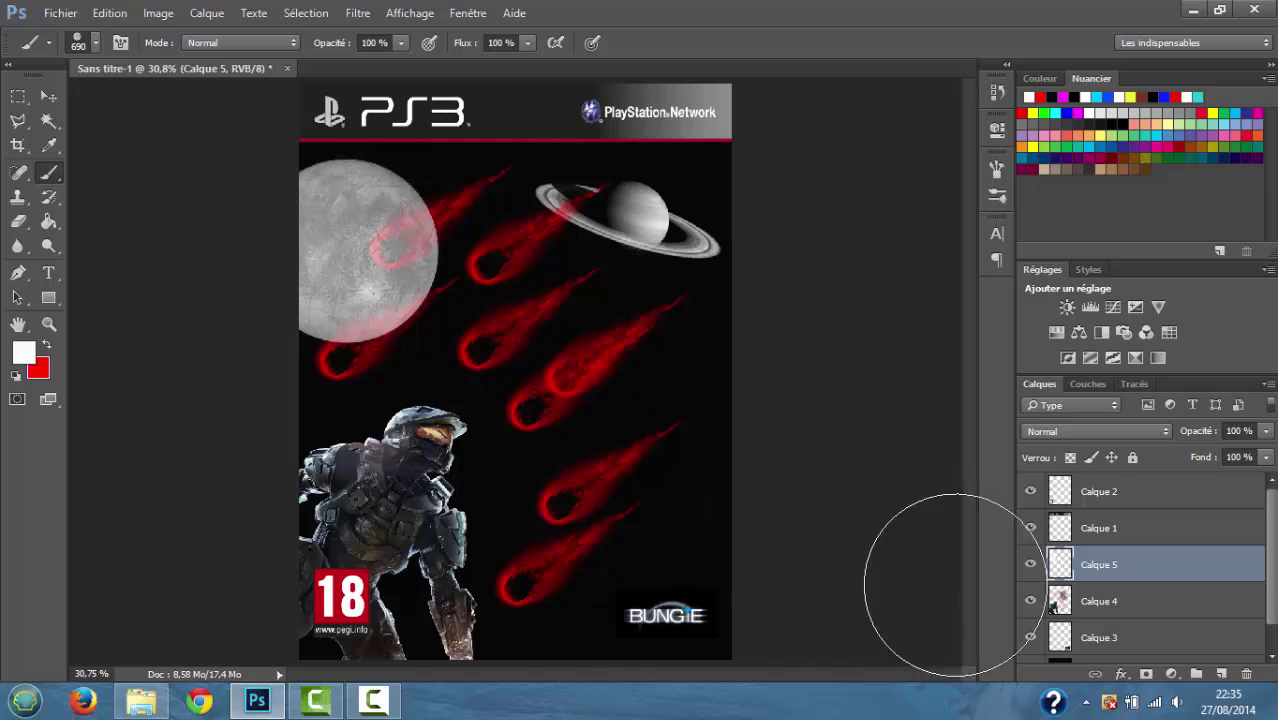
- Move the moon layer Calque 5 directly below Calque 4 in the layer stack
left_click_drag(1097, 577, 1097, 614)
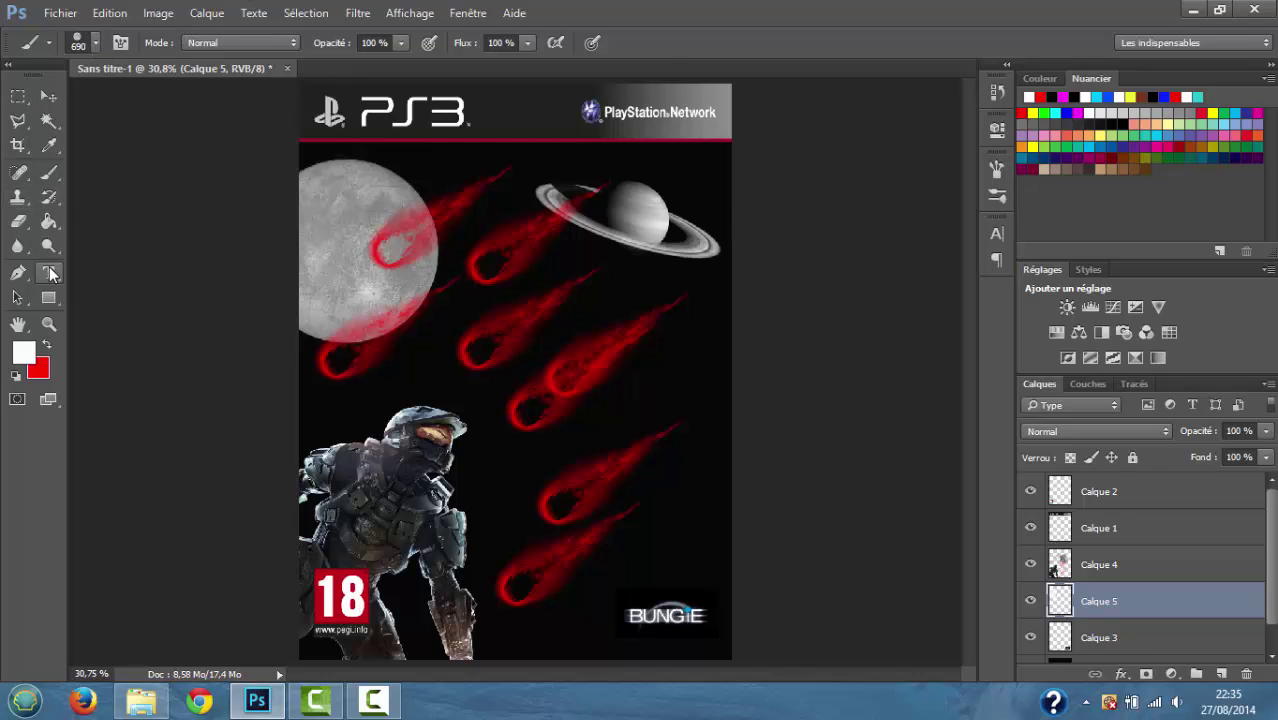
- Add the white title "Halo" in 72 pt Halo Regular below the banner, just beside the moon's upper edge
left_click_drag(50, 270, 96, 267)
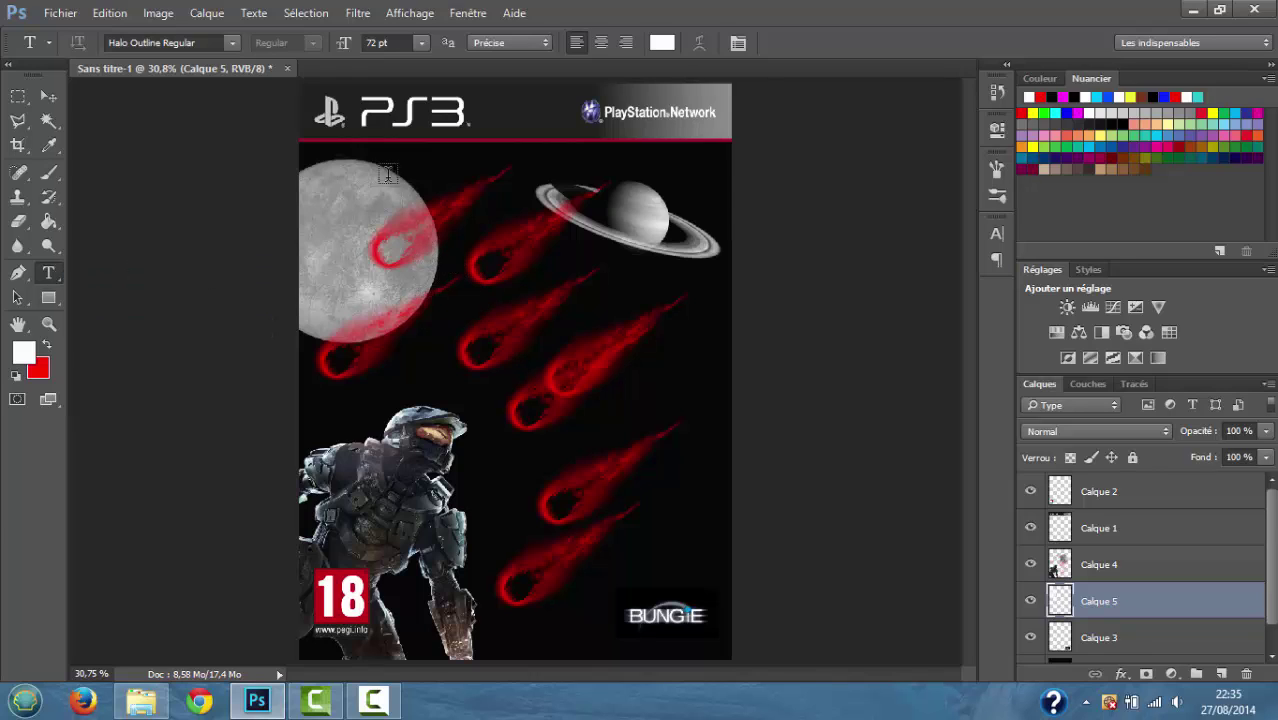
left_click(424, 176)
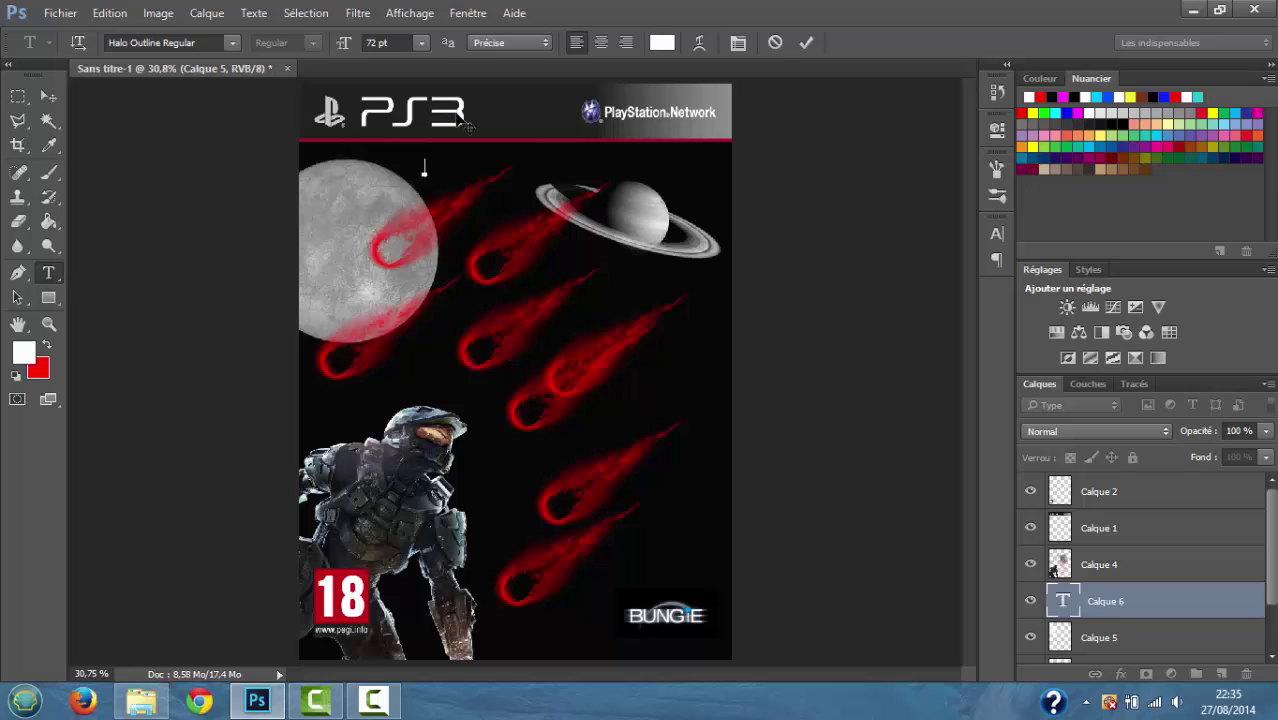
left_click(424, 42)
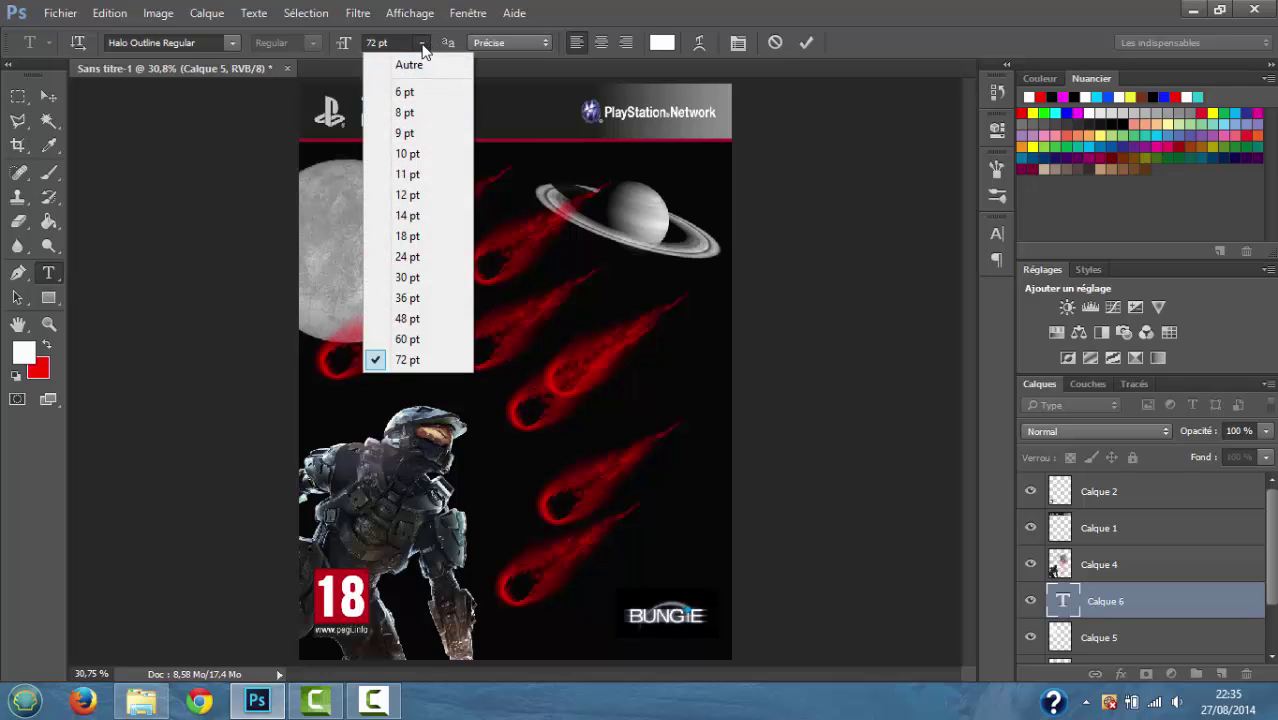
left_click(421, 44)
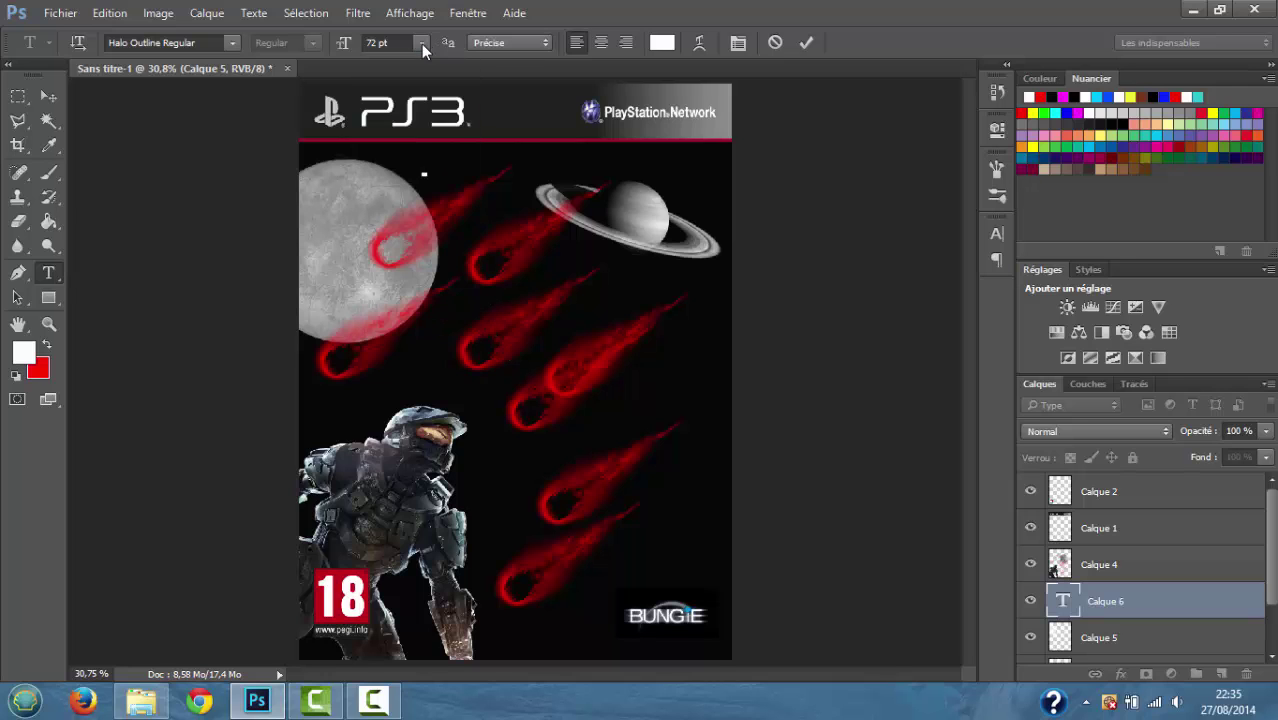
left_click(224, 45)
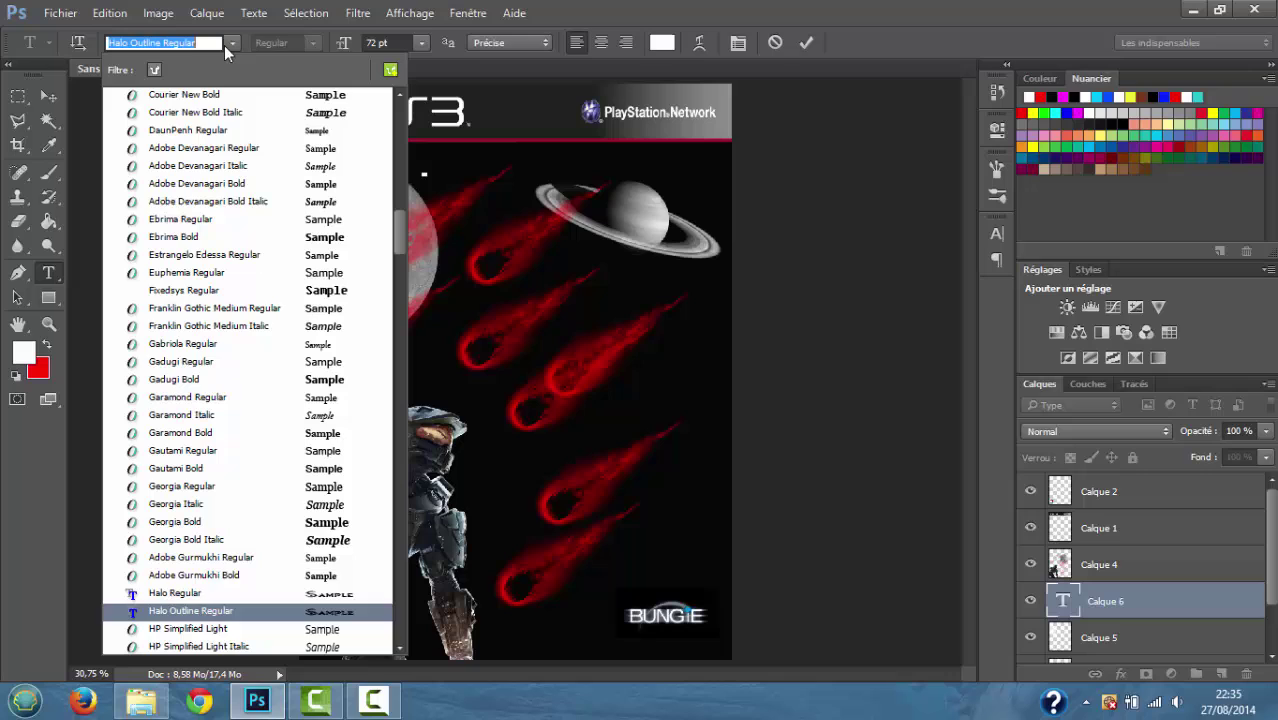
left_click(221, 596)
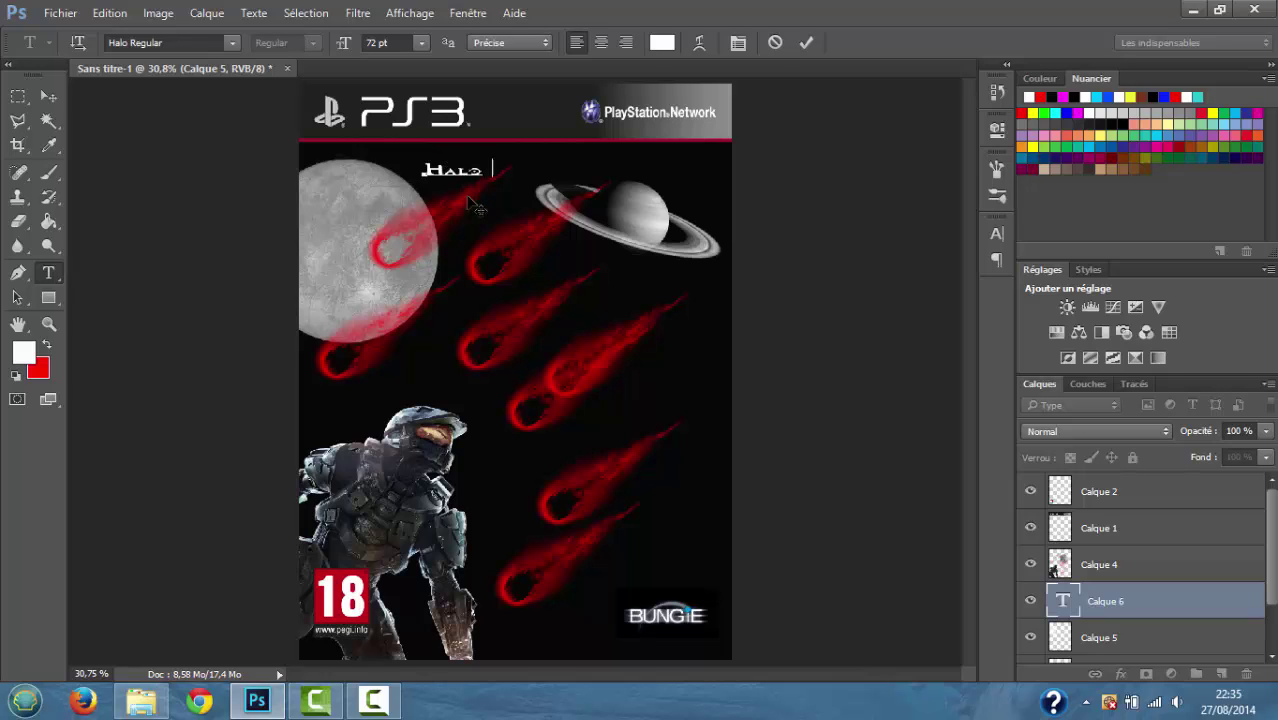
- Enlarge the "Halo" title to about 310 pt and position it between the moon and the ringed planet
key("ctrl+t")
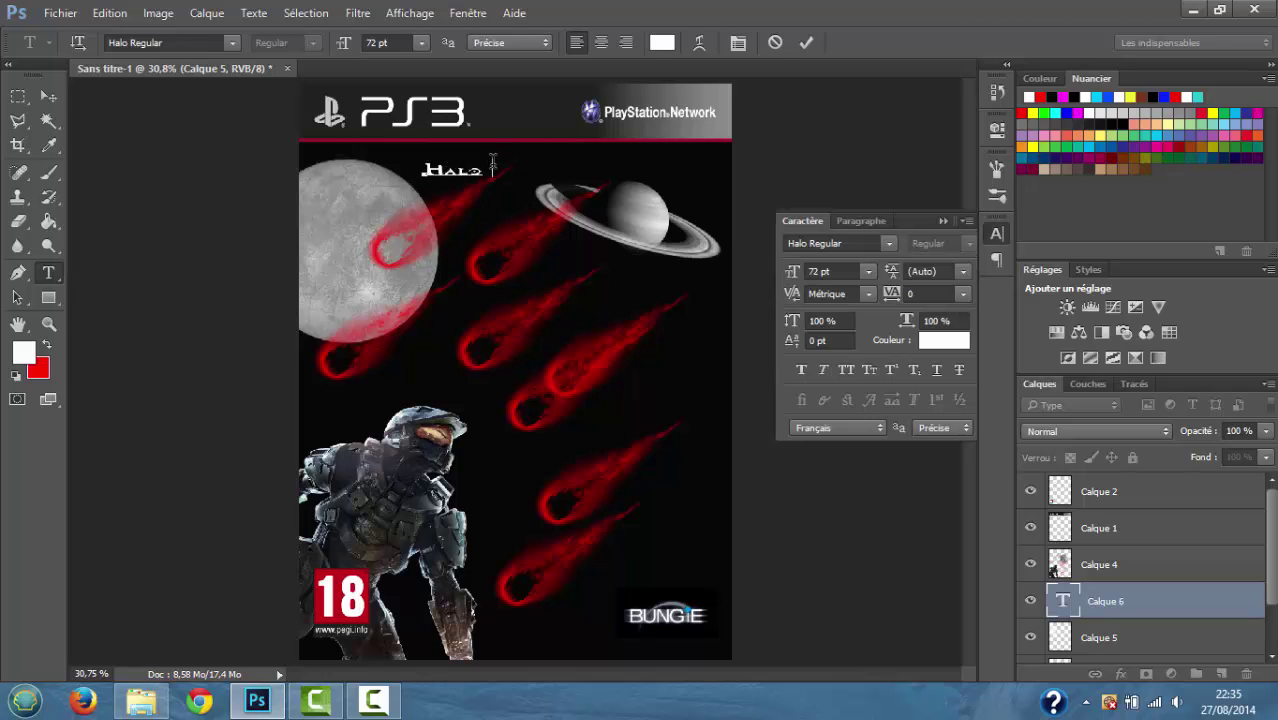
double_click(456, 169)
left_click_drag(494, 153, 588, 170)
left_click_drag(550, 213, 508, 184)
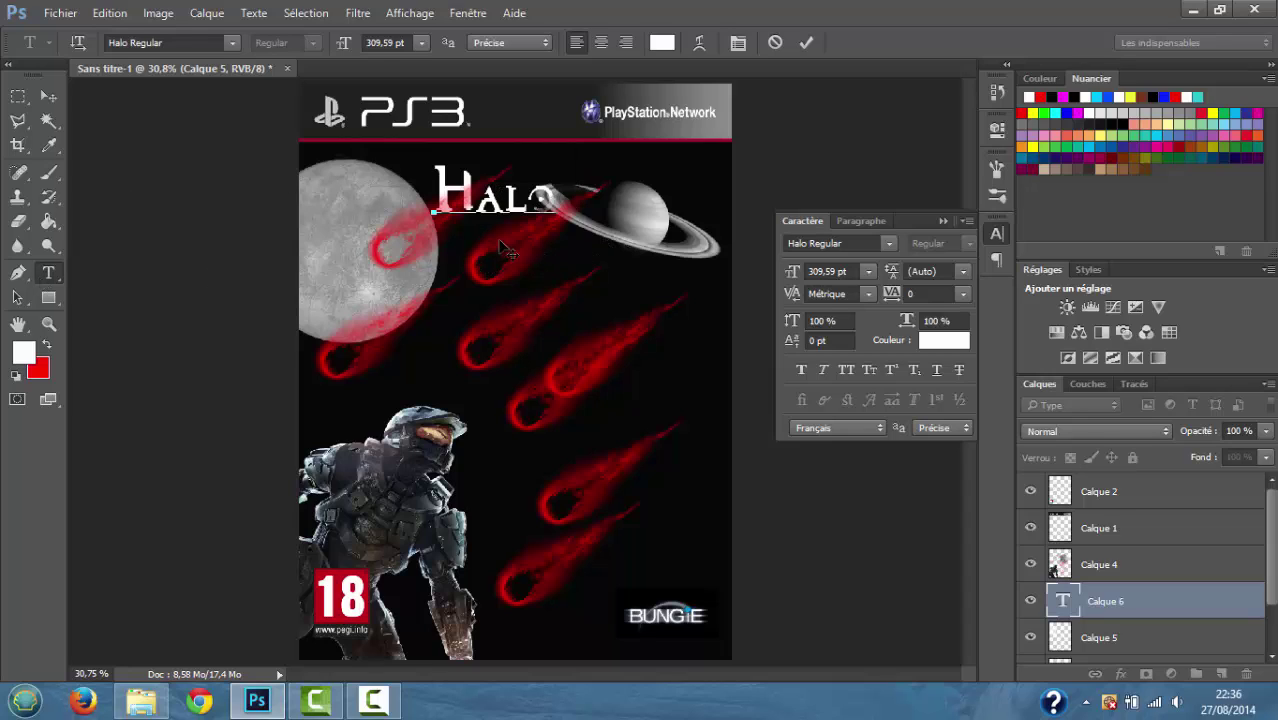
left_click(49, 93)
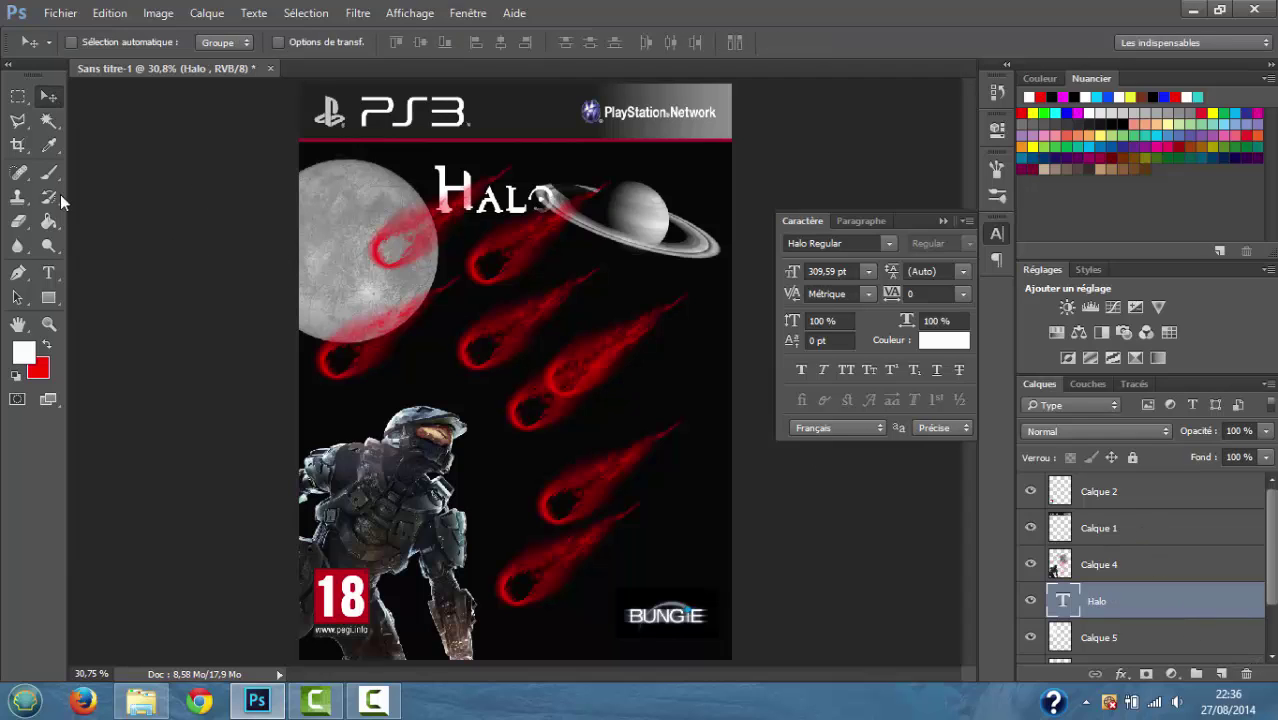
- Add the subtitle "Le deferlement des méteorite" in white 72 pt Halo Regular, starting over the moon's lower part
left_click(48, 272)
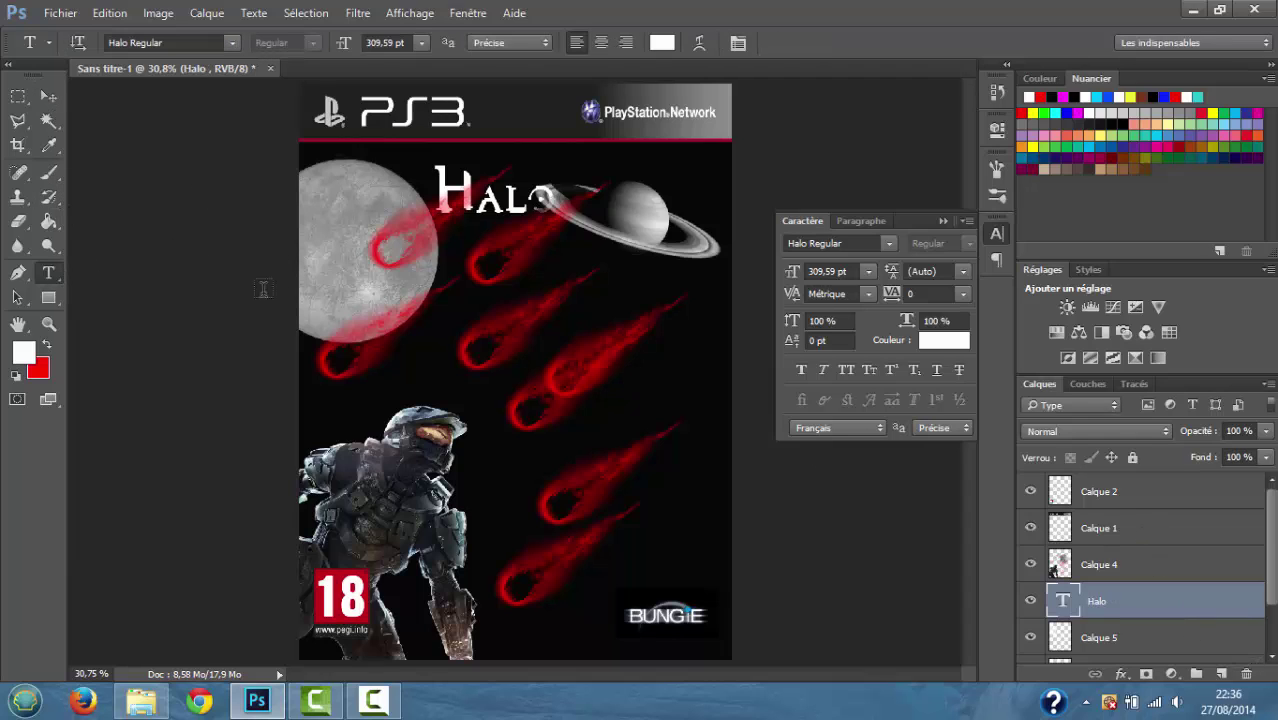
left_click(340, 322)
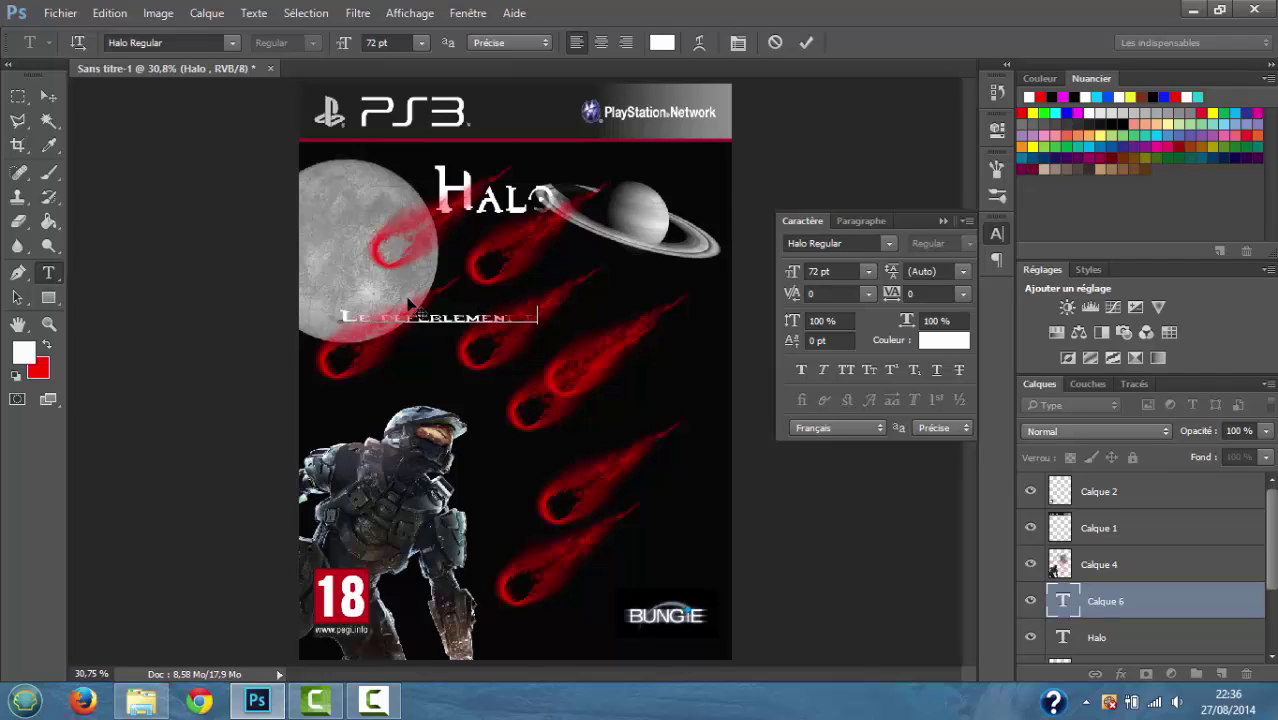
type("des")
type(" Mond")
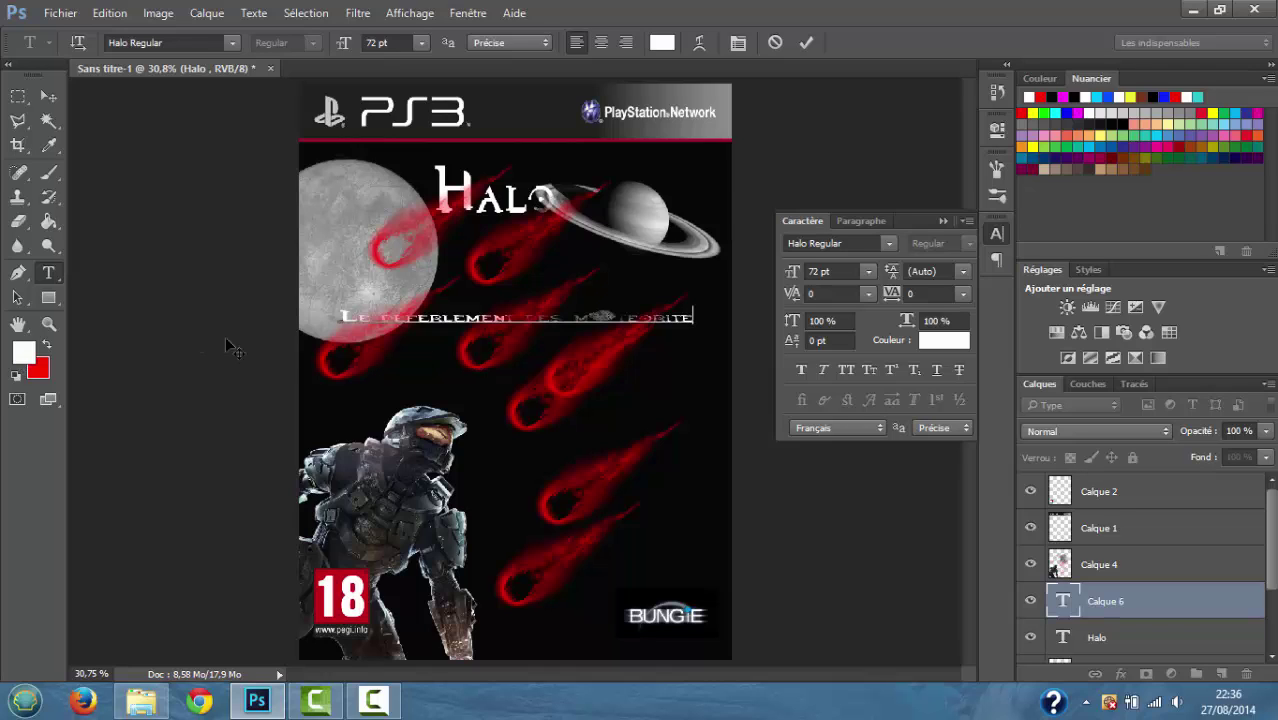
left_click(48, 96)
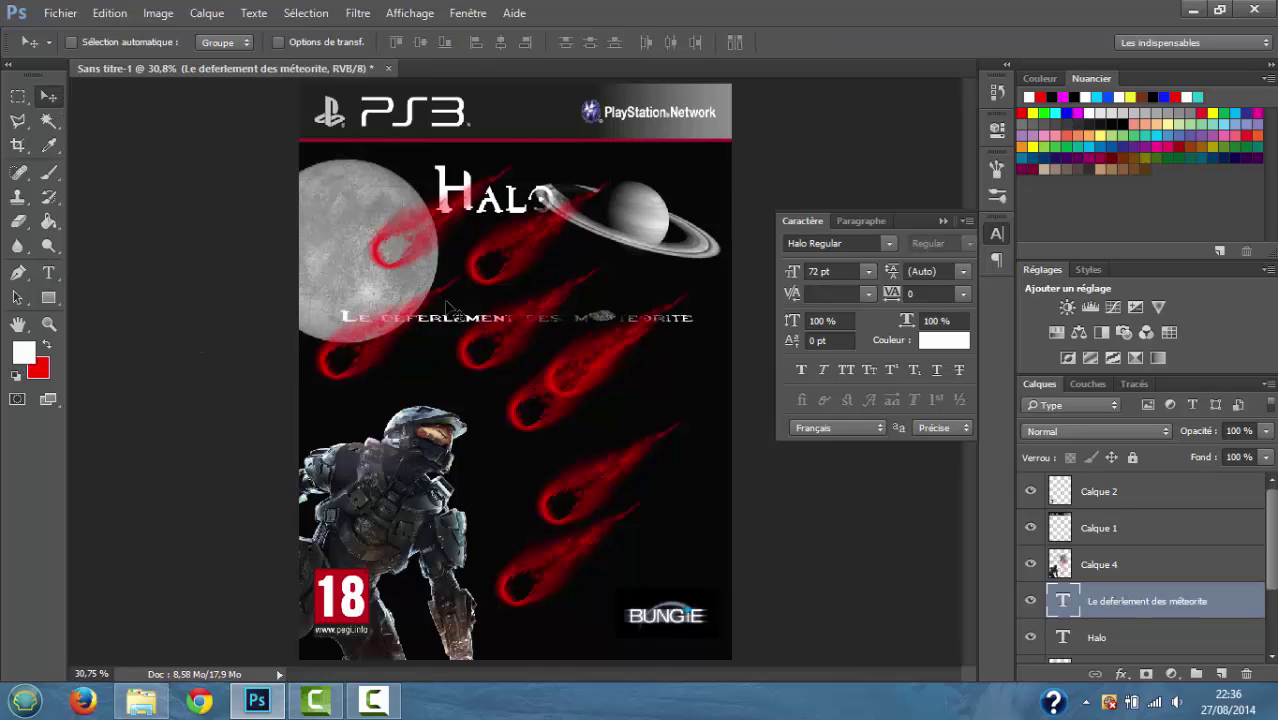
- Move the subtitle up closer to the "Halo" title and place its layer at the very front of the layer stack
left_click_drag(461, 322, 453, 290)
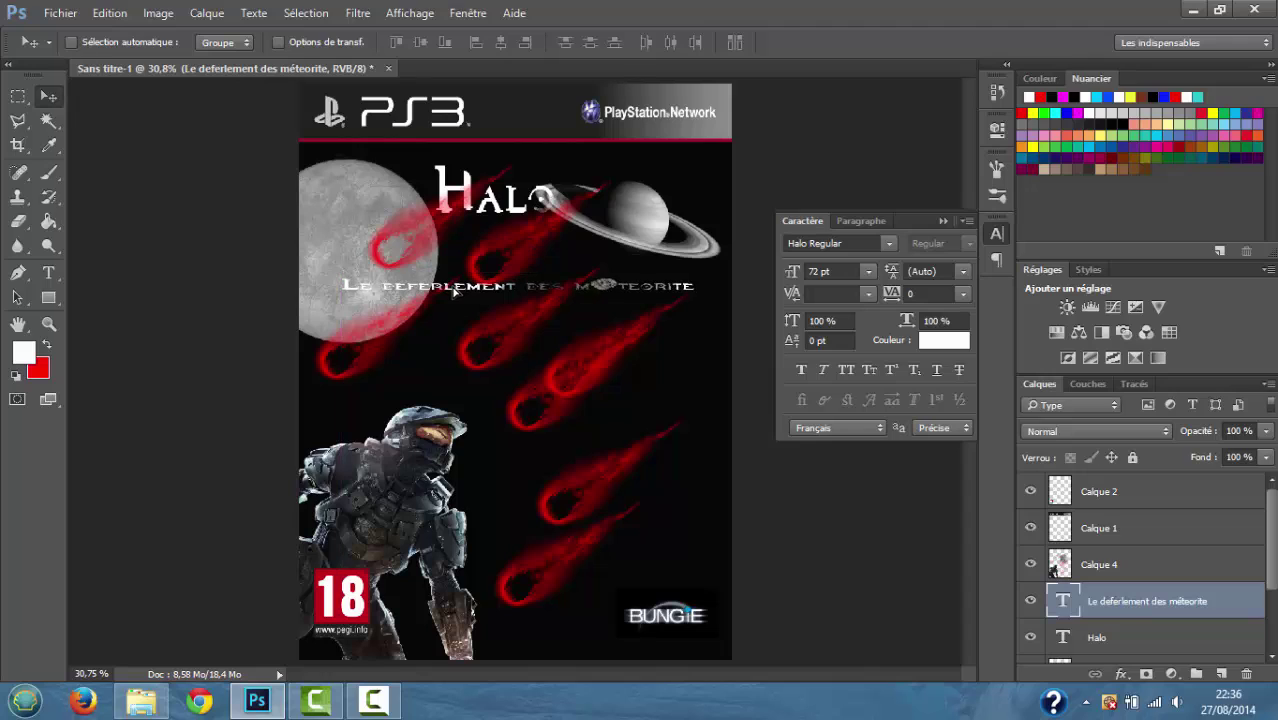
left_click_drag(1140, 603, 1116, 487)
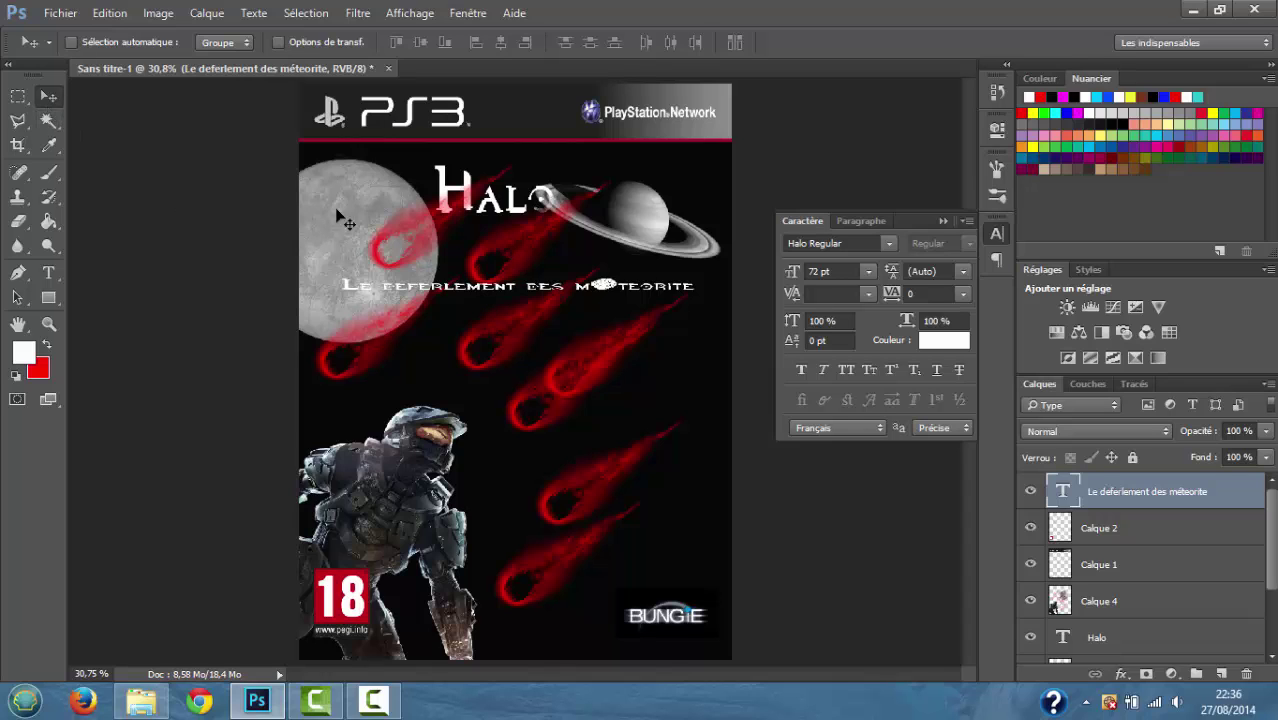
left_click_drag(494, 296, 485, 284)
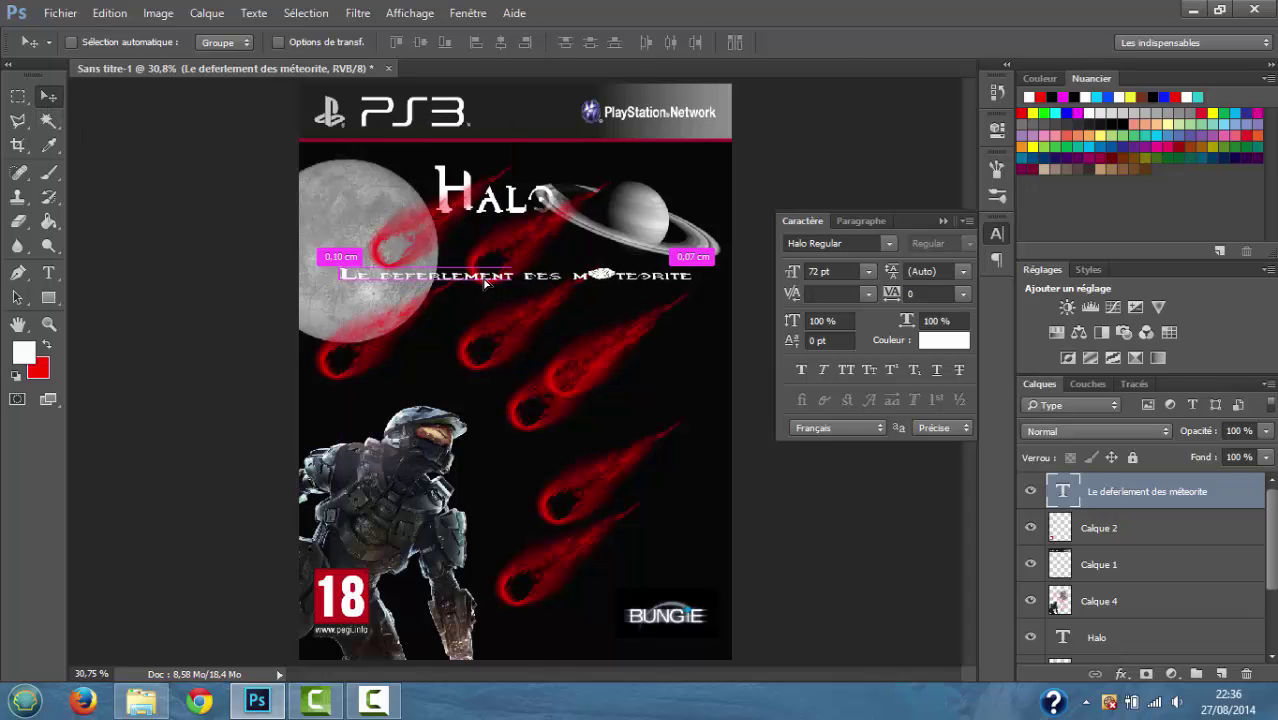
- Stretch the subtitle to about 103% width and 330% height, and centre it horizontally on the page below the "Halo" title
key("ctrl+t")
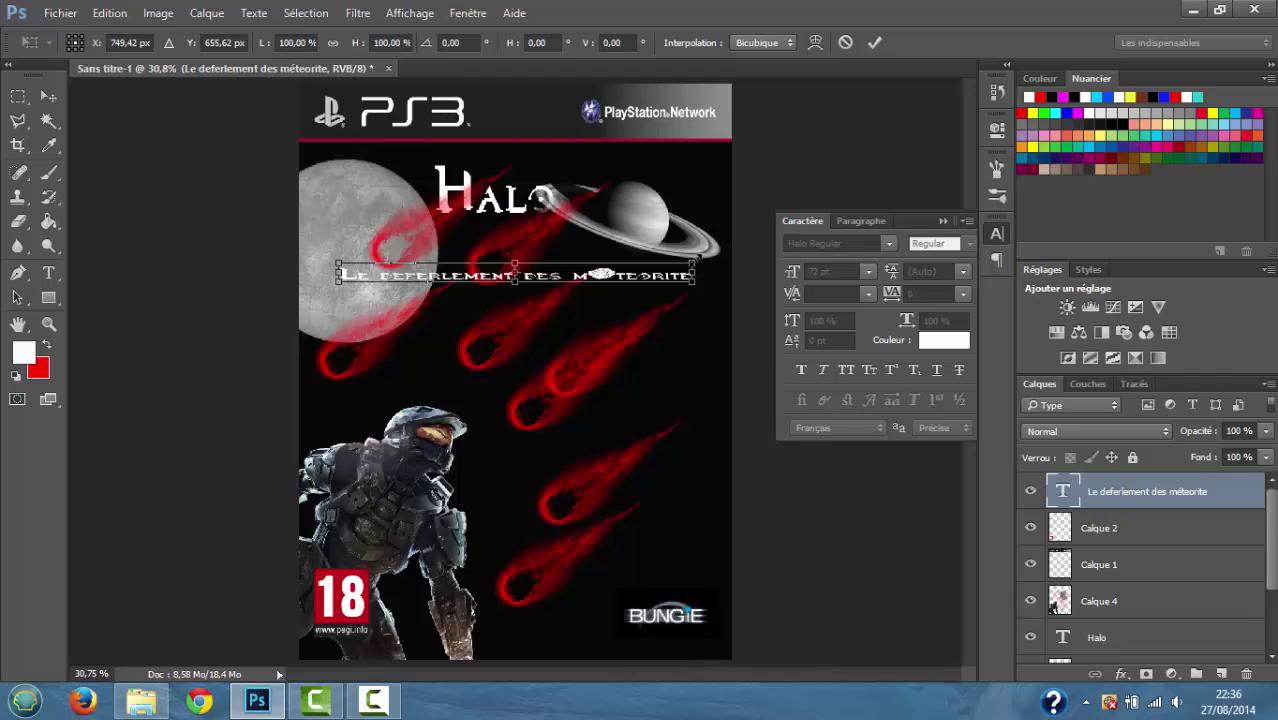
left_click_drag(698, 258, 702, 256)
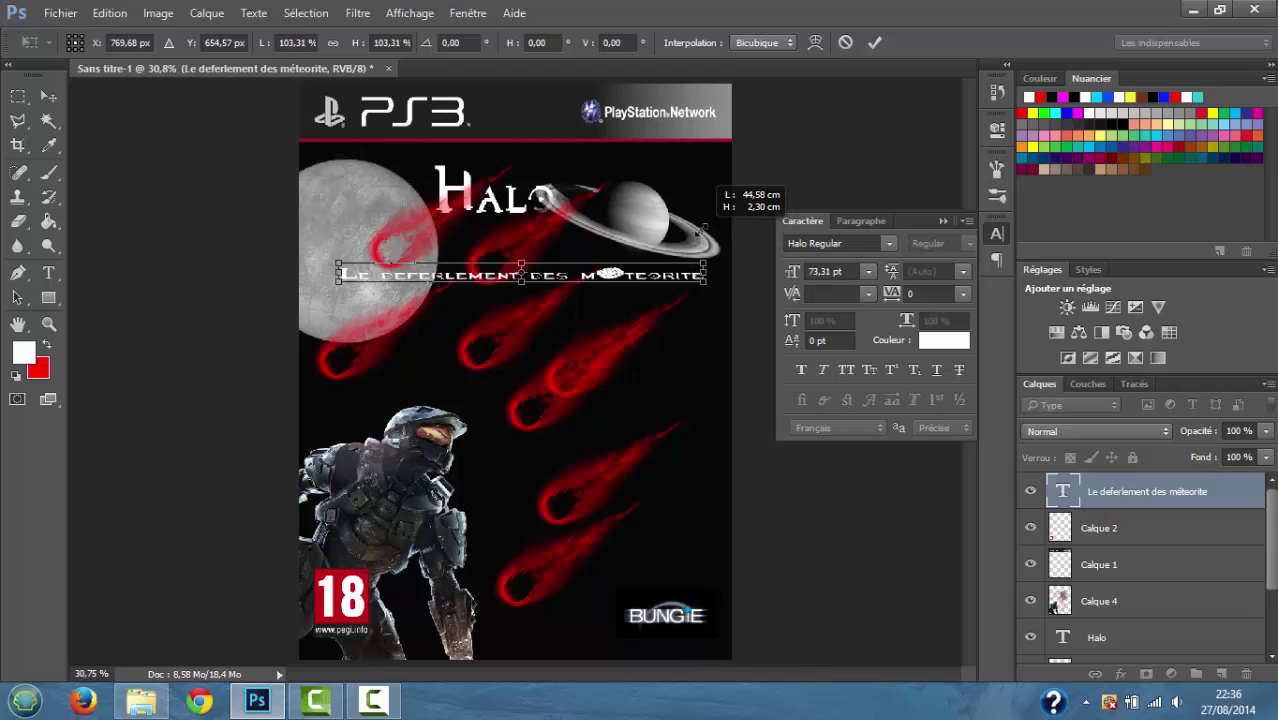
mouse_move(519, 281)
left_mouse_down()
mouse_move(522, 322)
mouse_move(518, 290)
left_mouse_up()
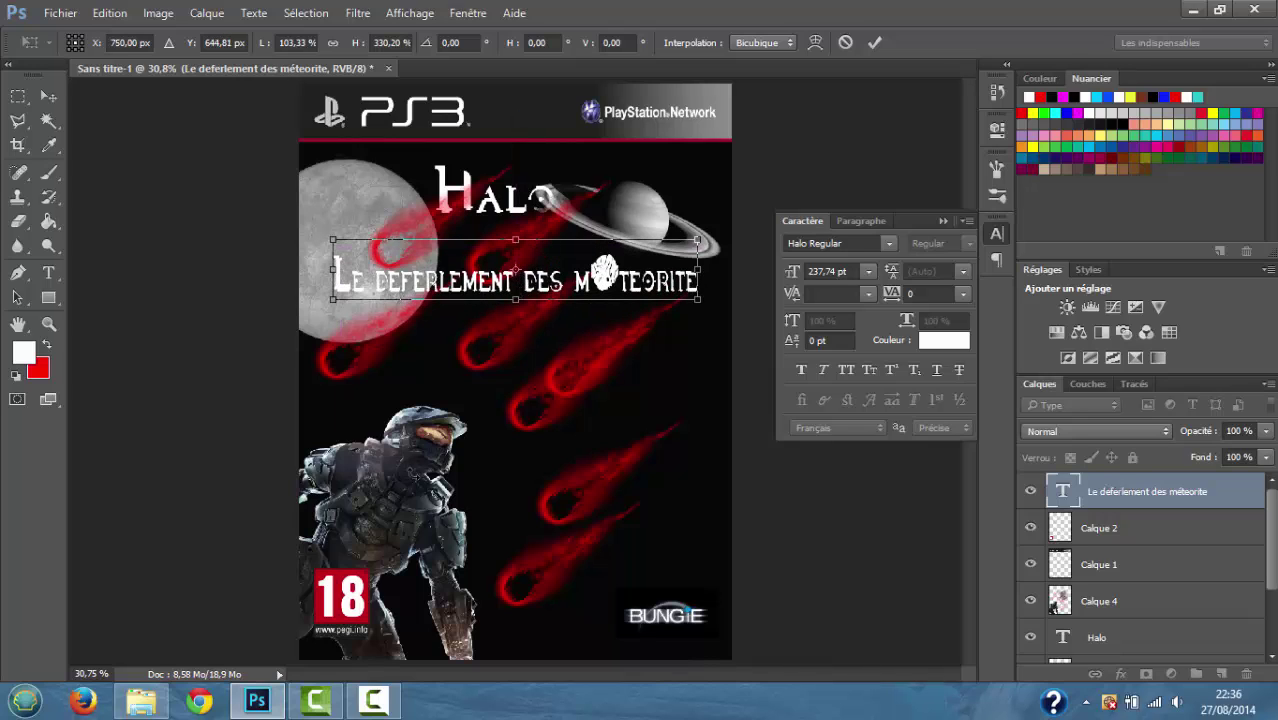
left_click(58, 93)
left_click(553, 280)
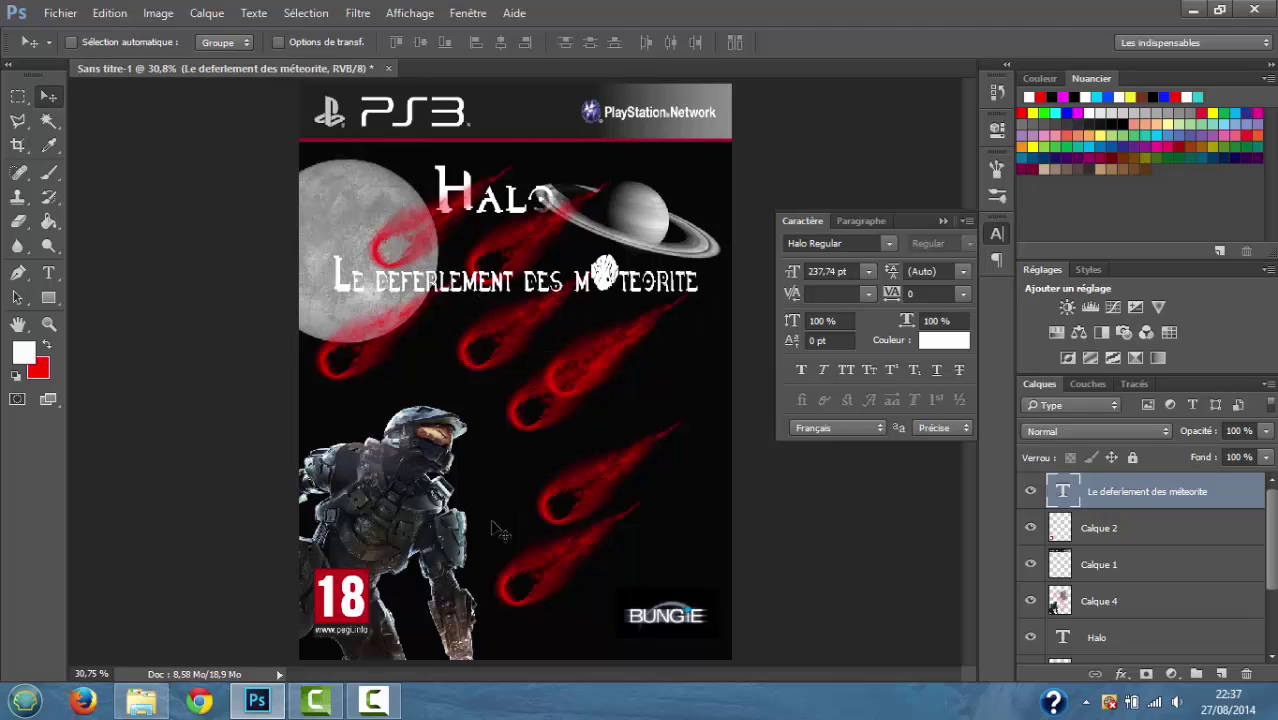
left_click(386, 706)
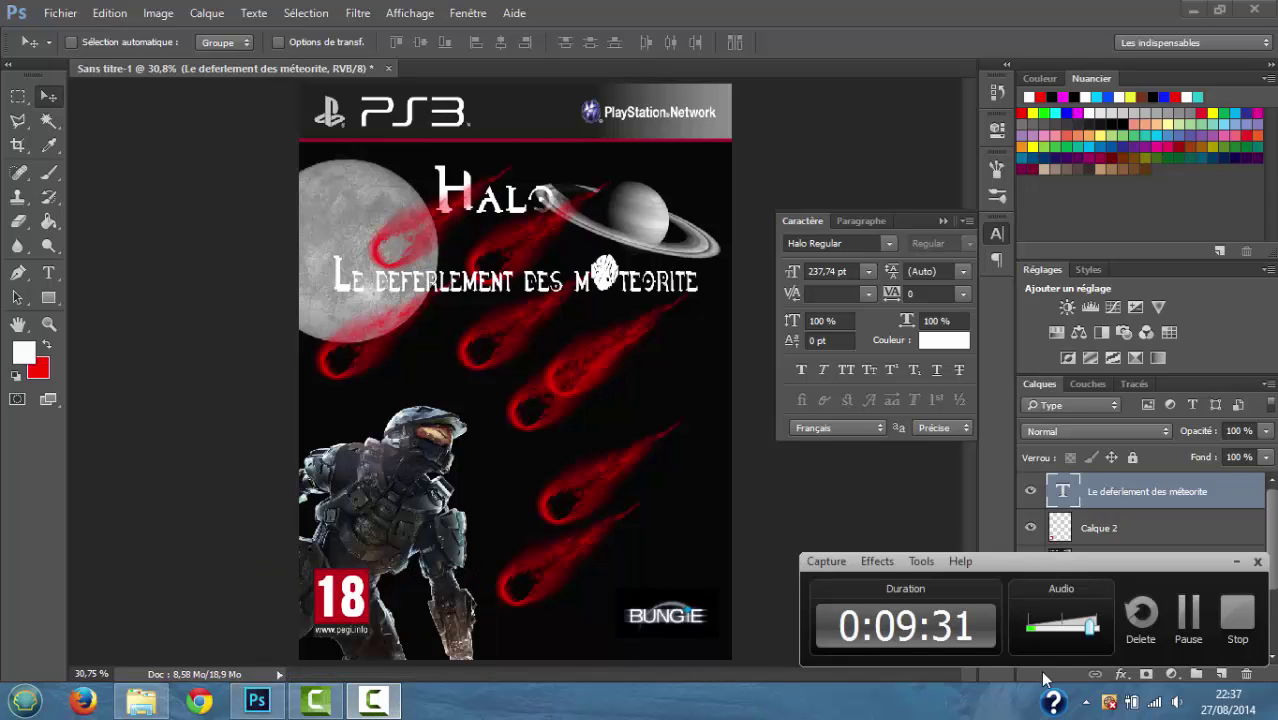
left_click_drag(1034, 561, 922, 70)
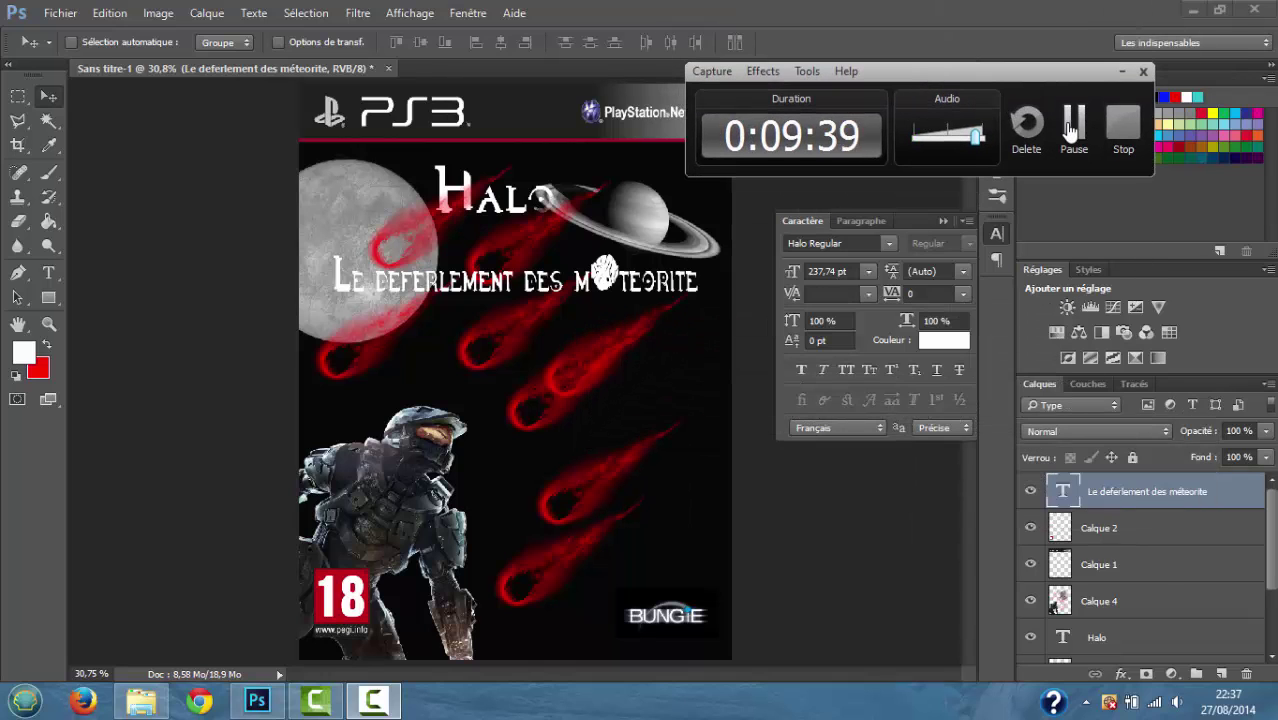